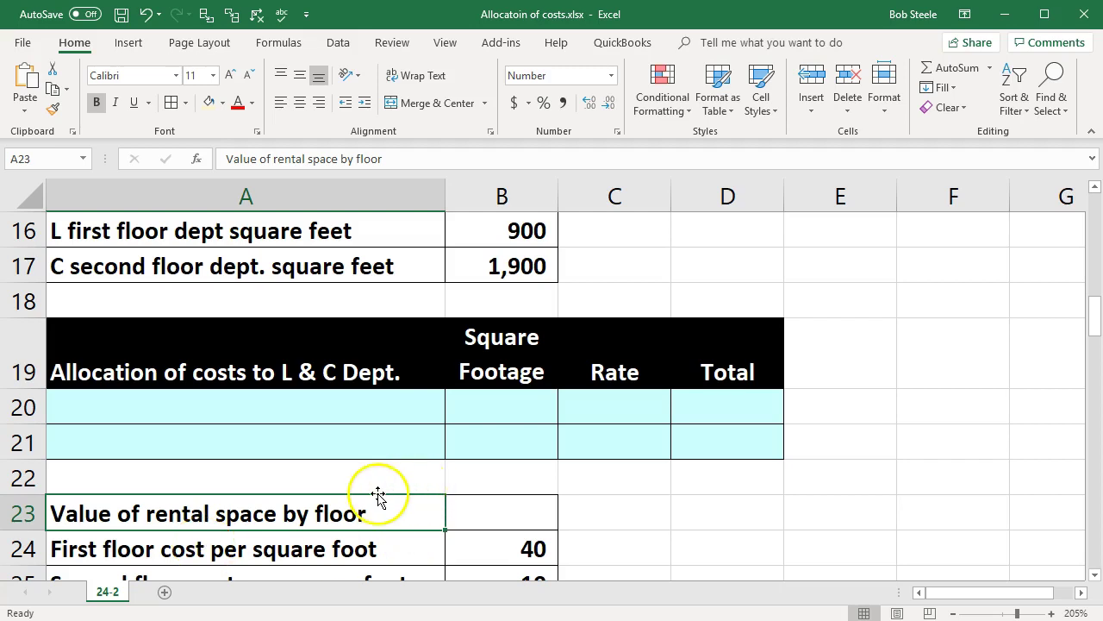
- Look through the worksheet's cost list, the empty department allocation table and the sections on rental value below it
left_click(316, 435)
scroll(321, 451, "up", 5)
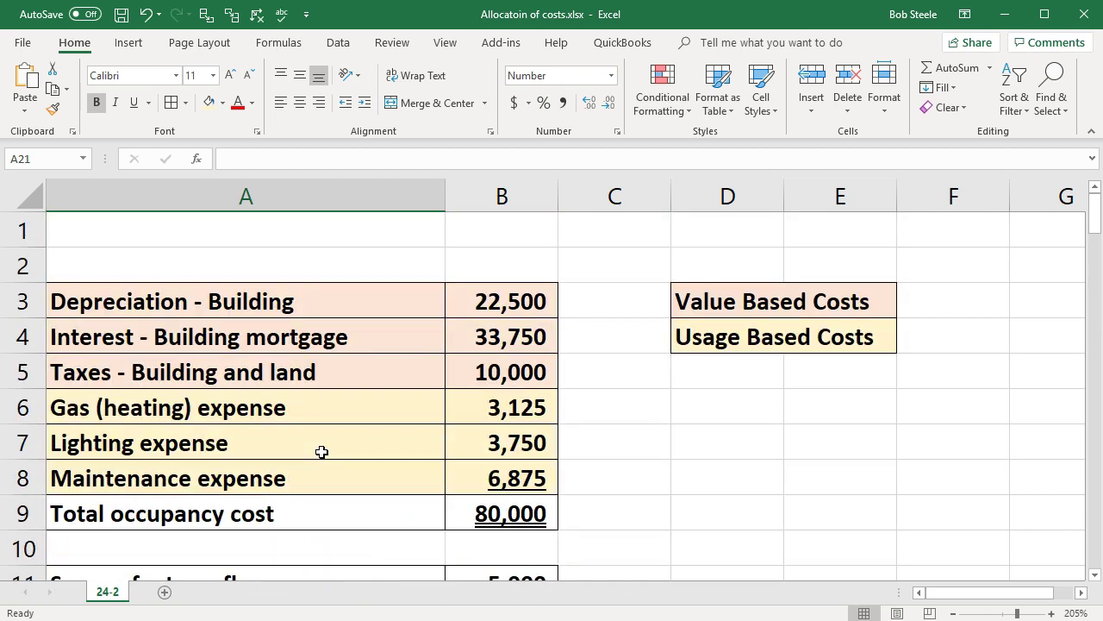
left_click(320, 451)
scroll(320, 451, "down", 2)
scroll(320, 452, "down", 3)
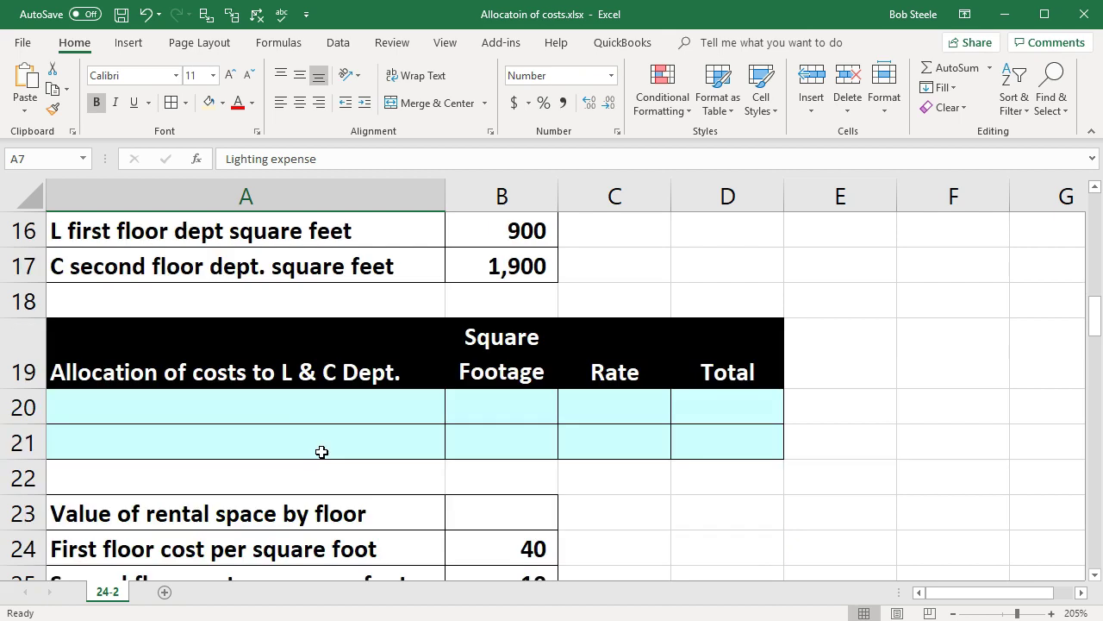
left_click(302, 405)
scroll(302, 405, "down", 4)
left_click(301, 408)
scroll(300, 411, "up", 4)
scroll(301, 413, "up", 5)
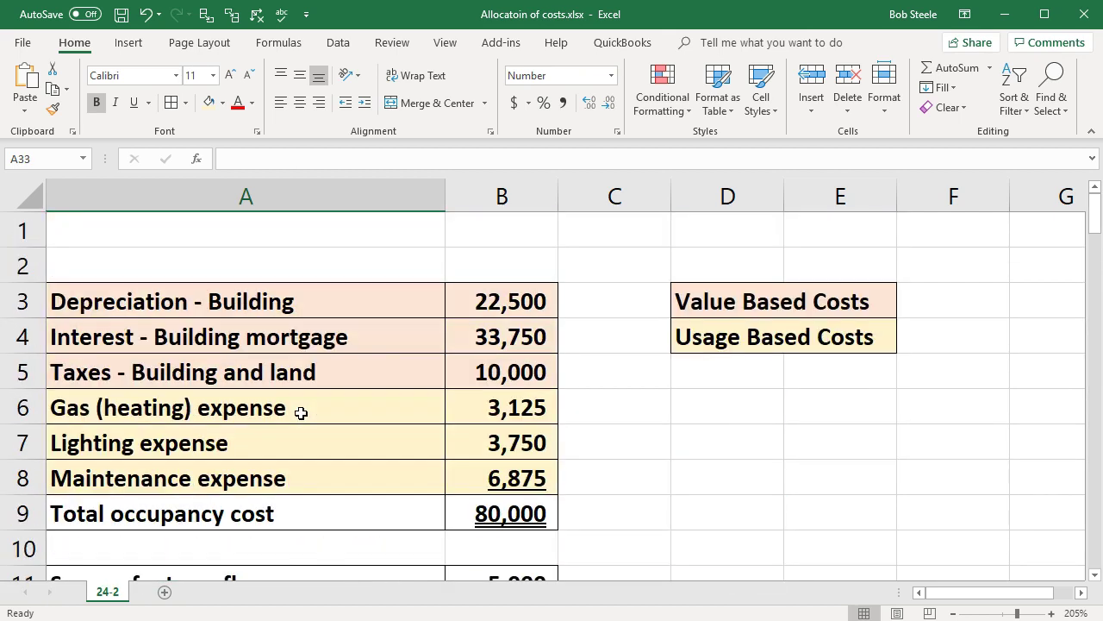
- Review each building cost item in A3:A8 and inspect the total occupancy cost formula in B9
left_click(293, 309)
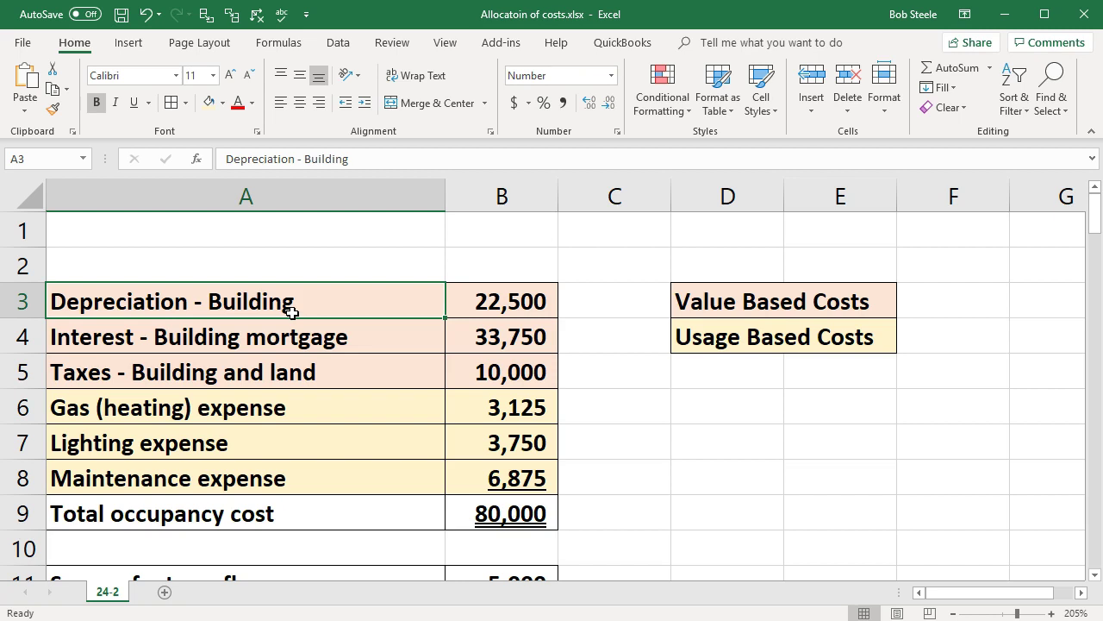
left_click(452, 428)
key("Down")
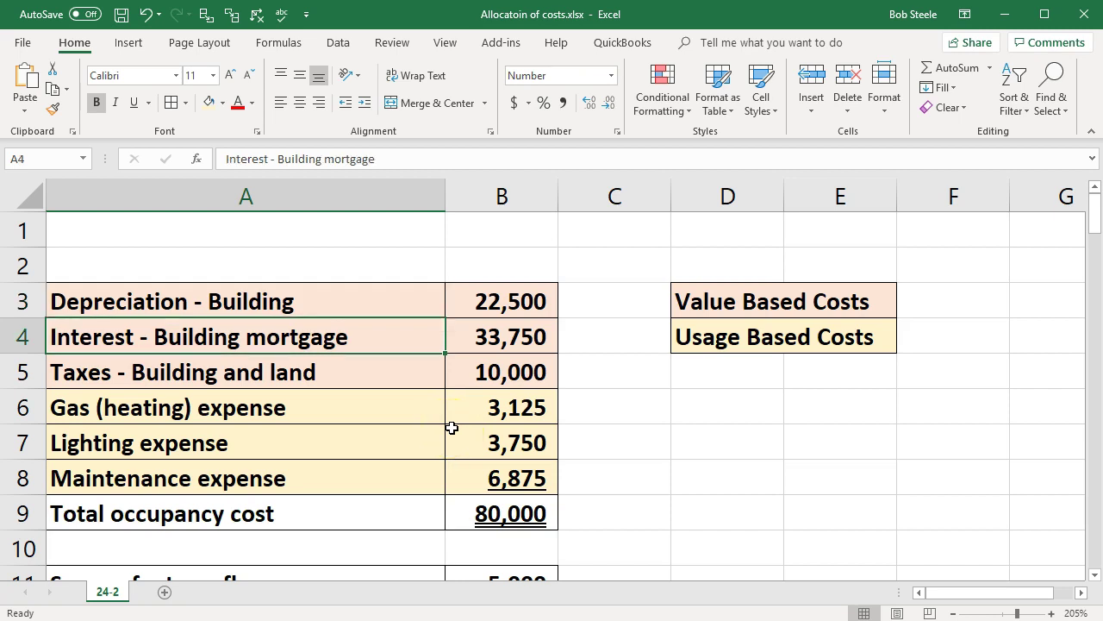
key("Down")
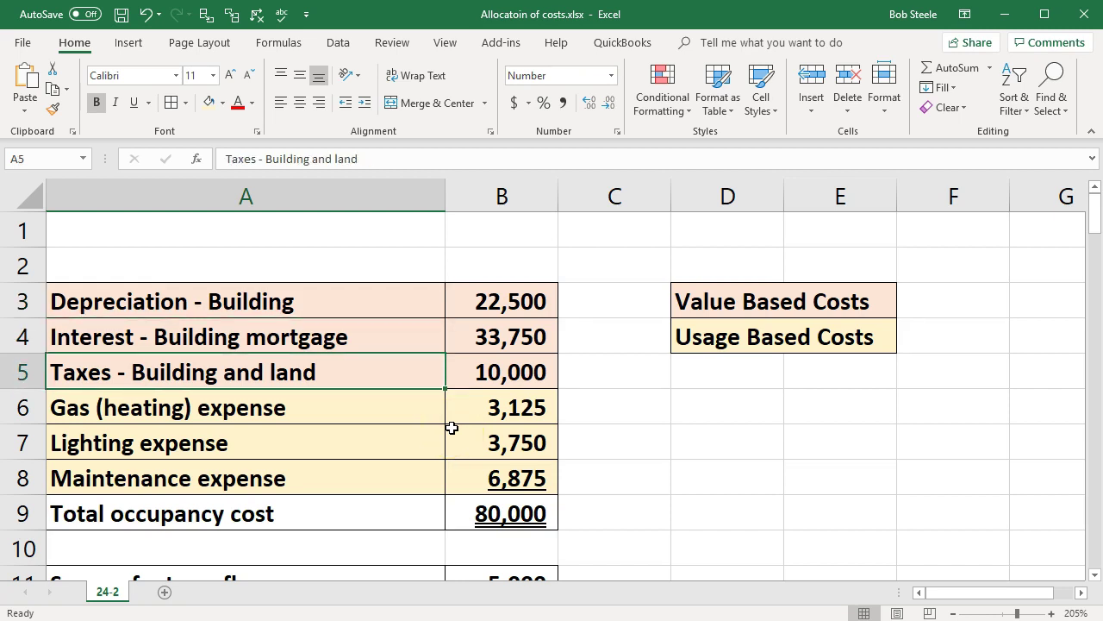
key("Down")
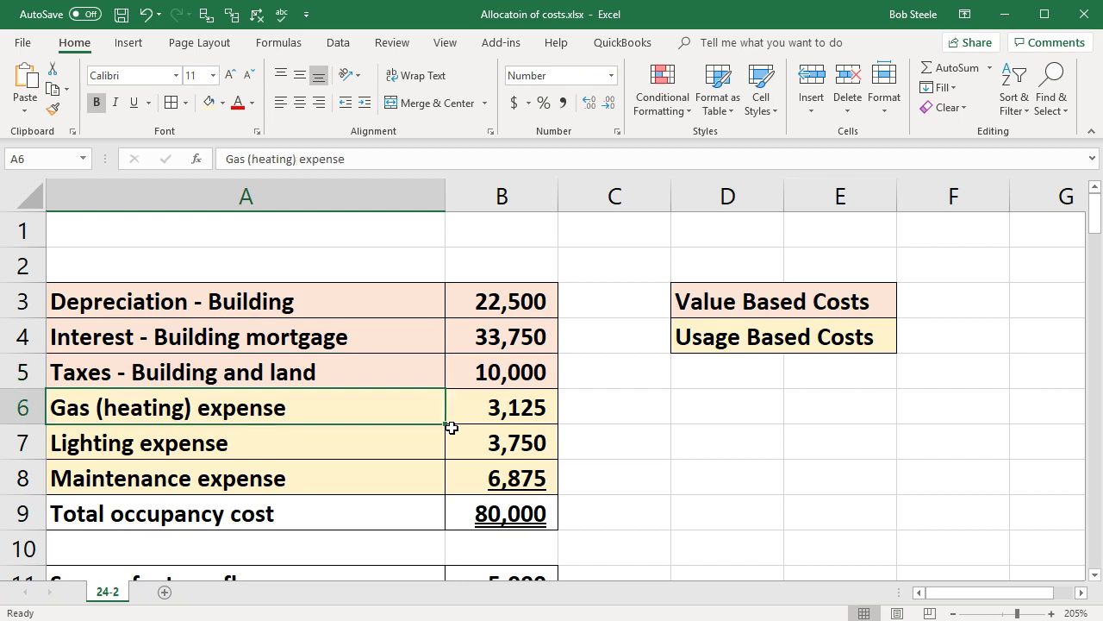
key("Down")
key("Down")
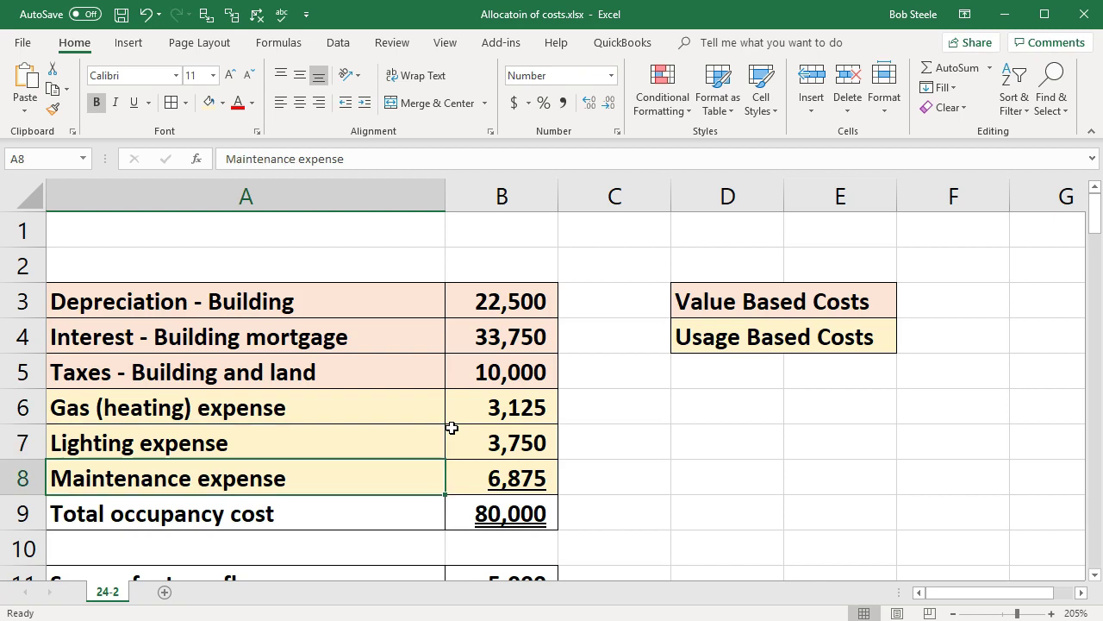
double_click(509, 514)
key("Return")
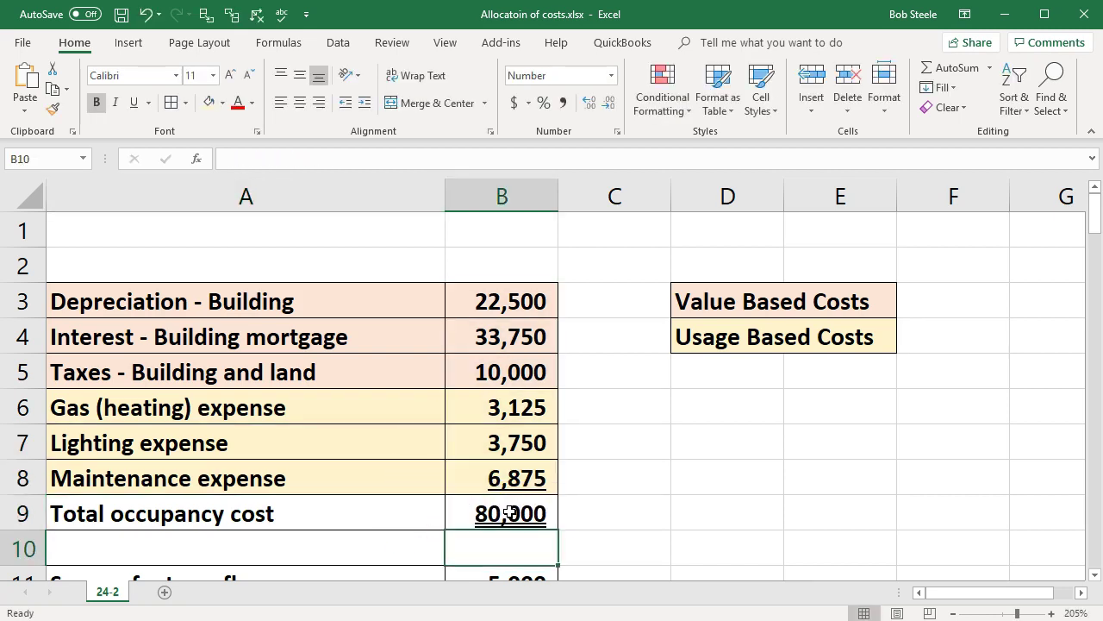
- Replace the hard-coded occupancy cost in B12 with a link to the total occupancy cost, =+B9
scroll(509, 513, "down", 1)
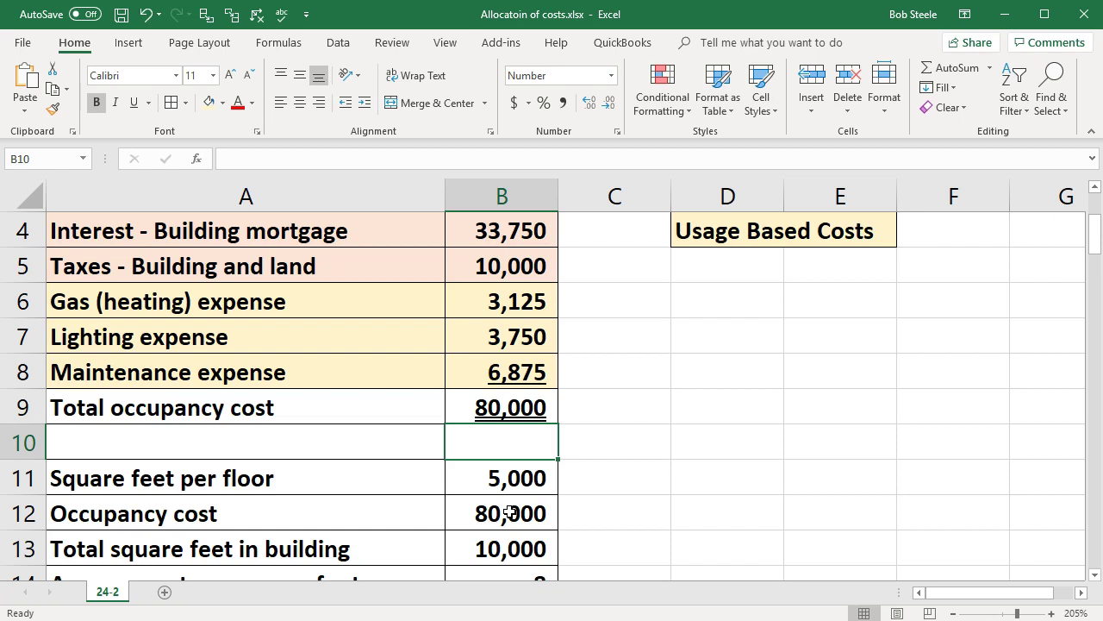
scroll(332, 493, "down", 1)
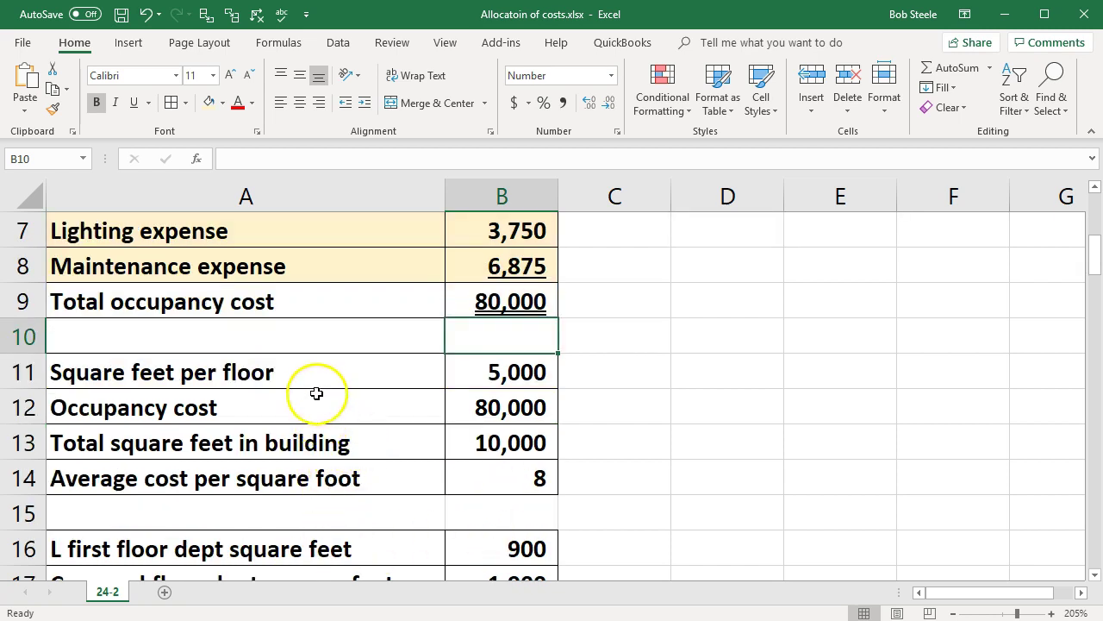
left_click(488, 373)
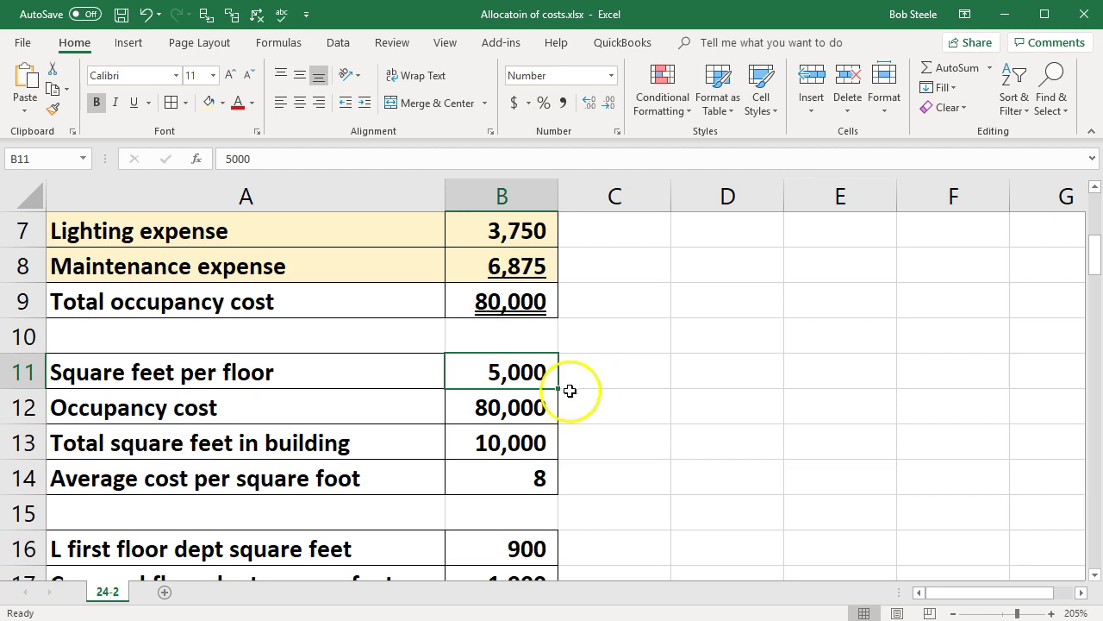
key("Down")
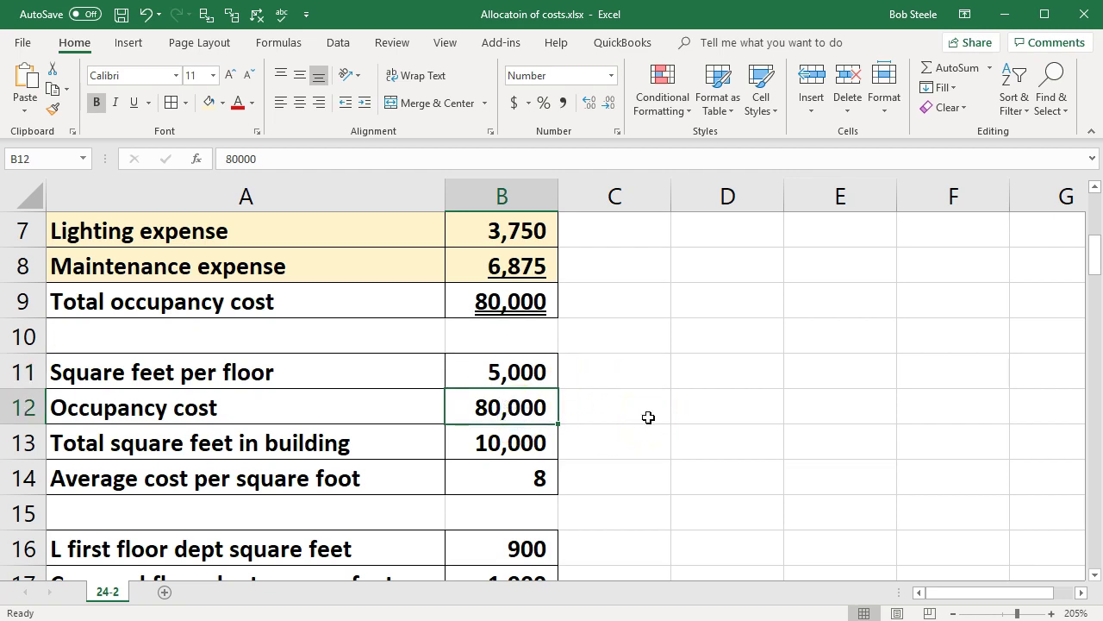
double_click(527, 412)
key("Return")
key("Up")
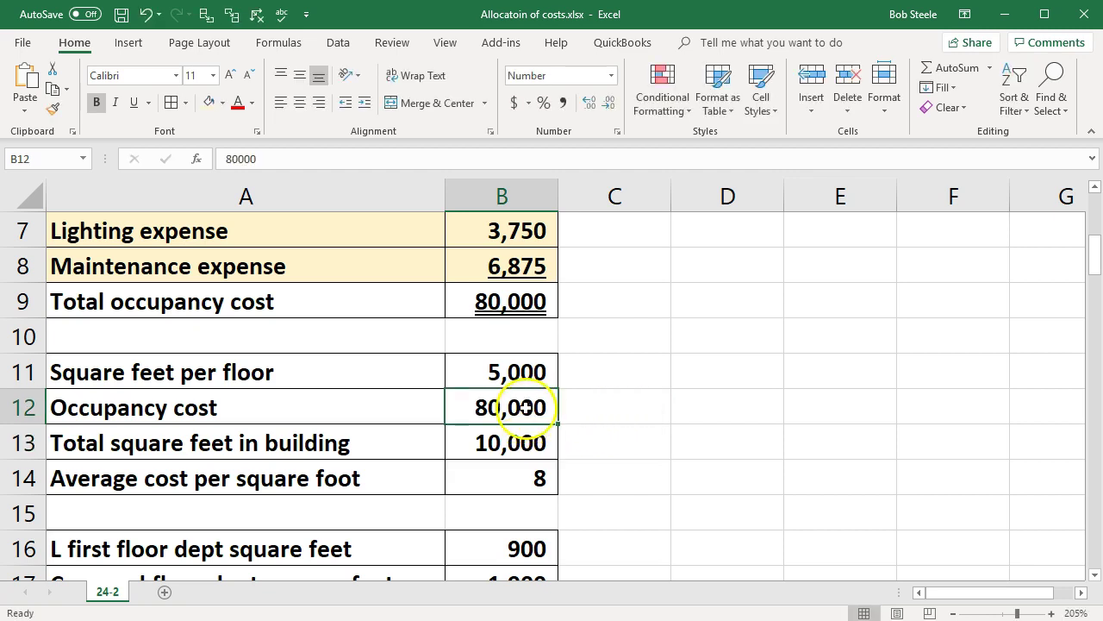
type("+")
key("Up")
key("Up")
key("Up")
key("Return")
- Examine the formulas for total occupancy cost, total square feet in the building and average cost per square foot
scroll(528, 409, "up", 2)
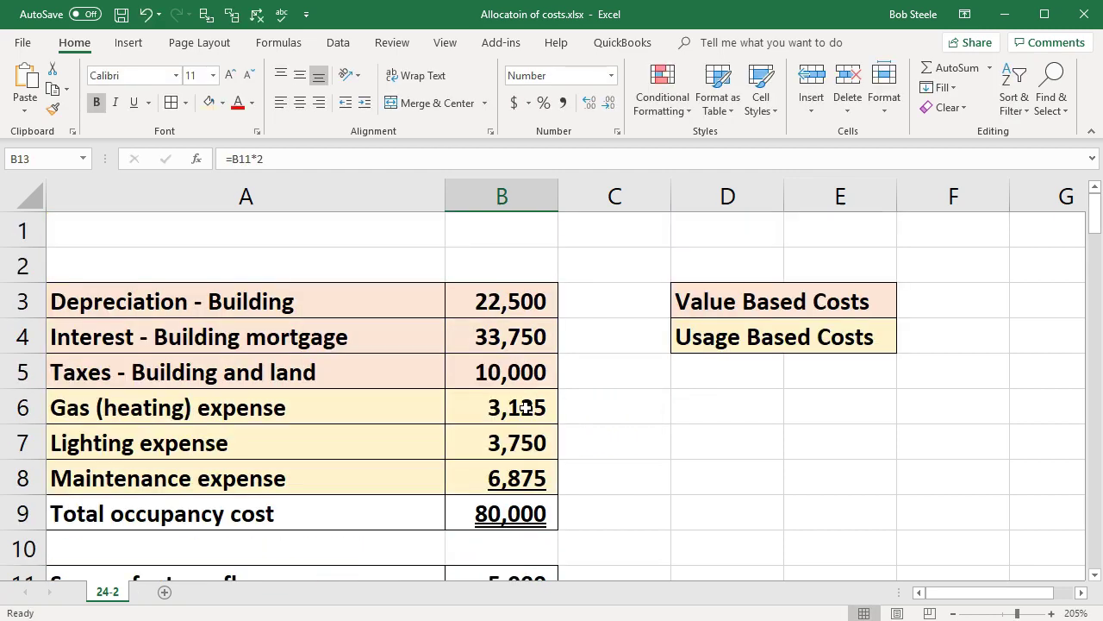
left_click(506, 513)
double_click(506, 513)
key("Return")
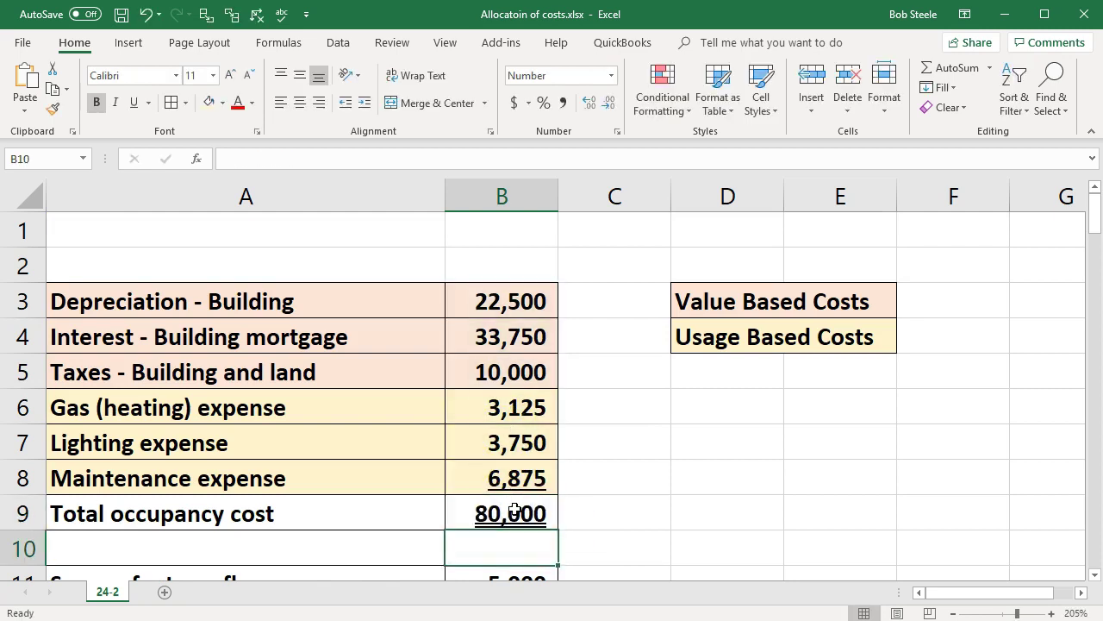
scroll(515, 508, "down", 2)
left_click(505, 410)
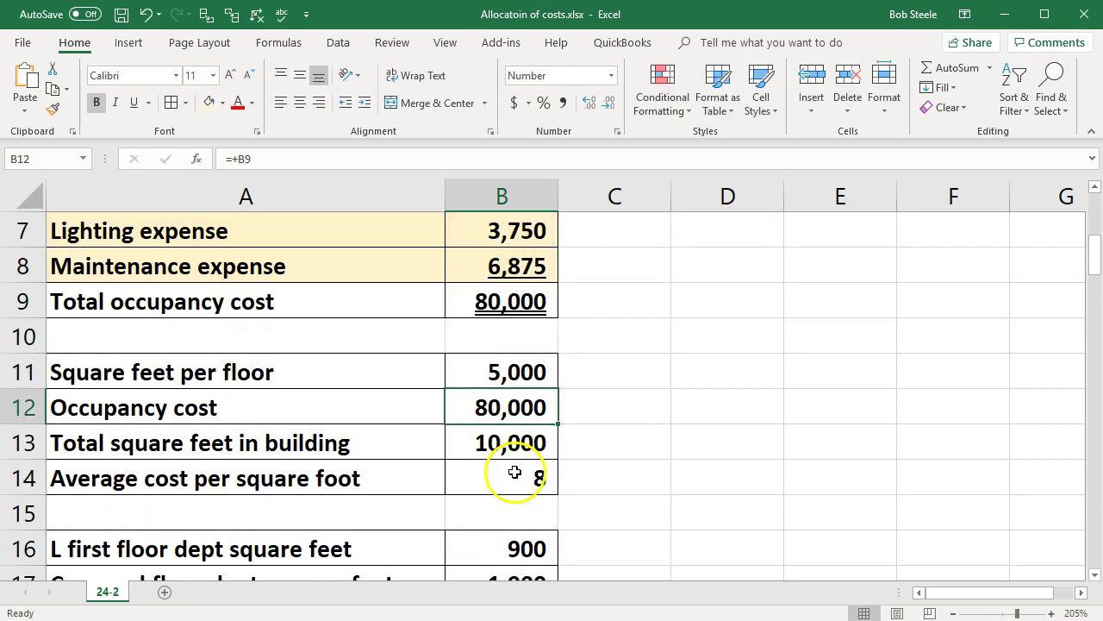
left_click(509, 444)
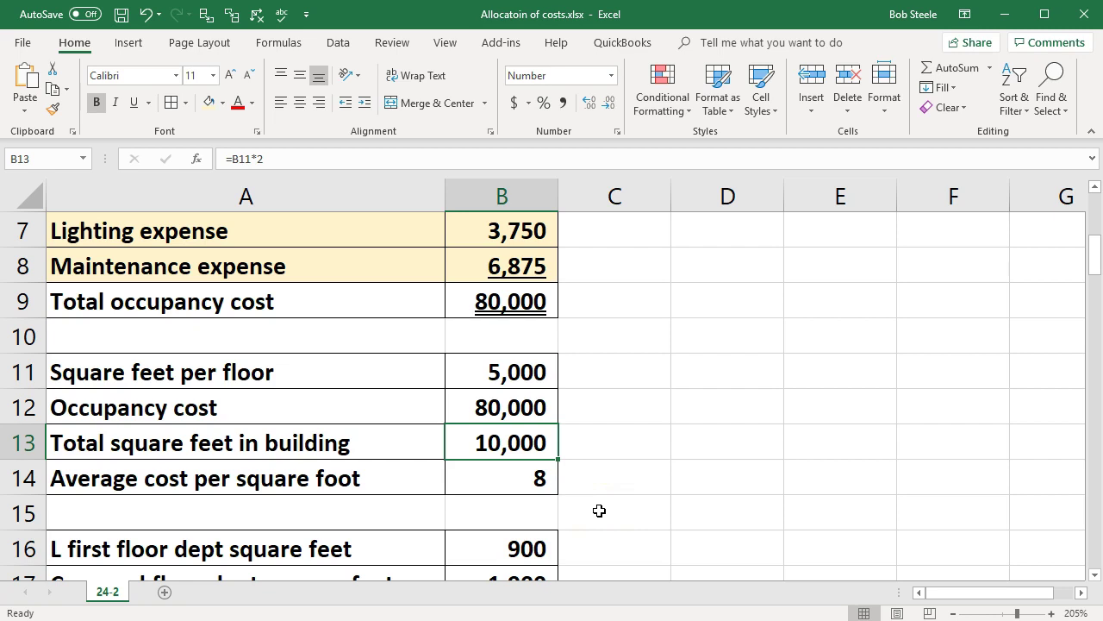
left_click(537, 407)
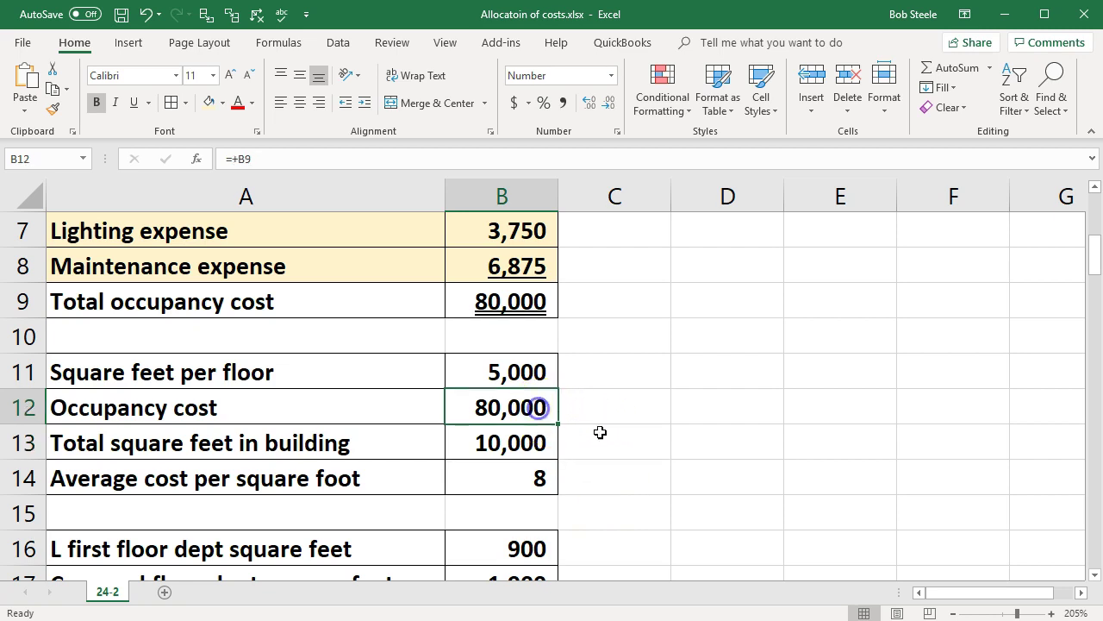
left_click(551, 440)
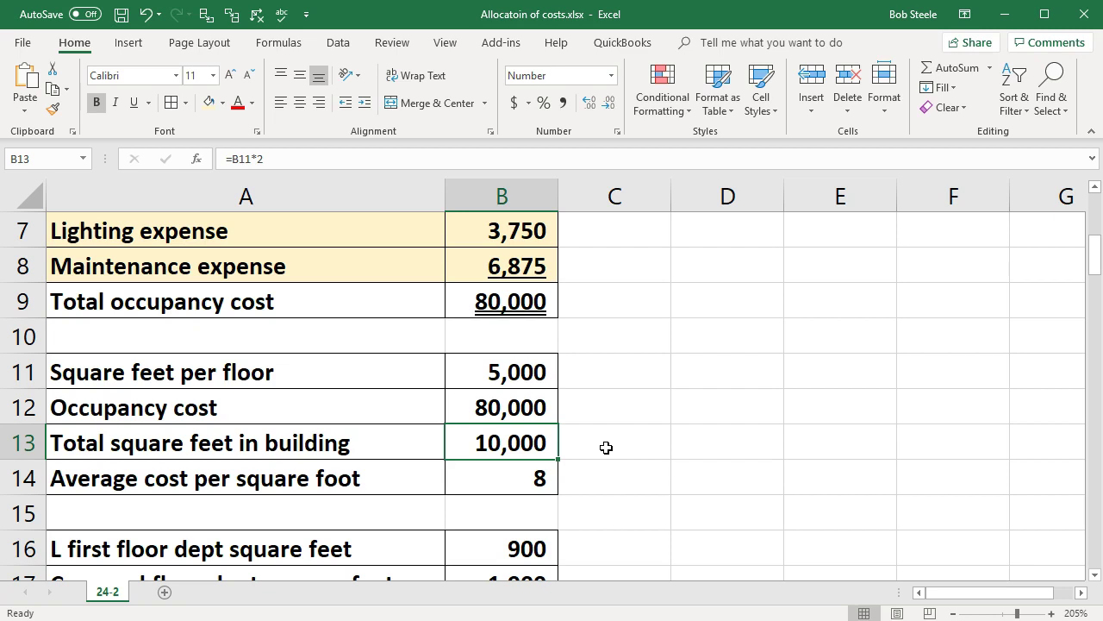
double_click(515, 478)
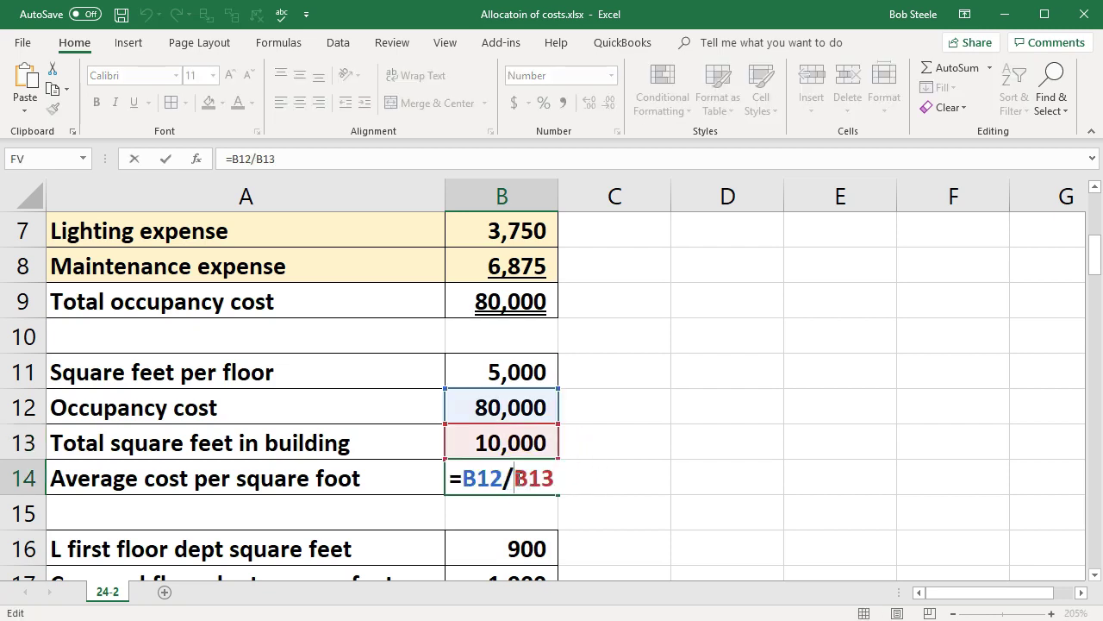
key("Return")
left_click(517, 478)
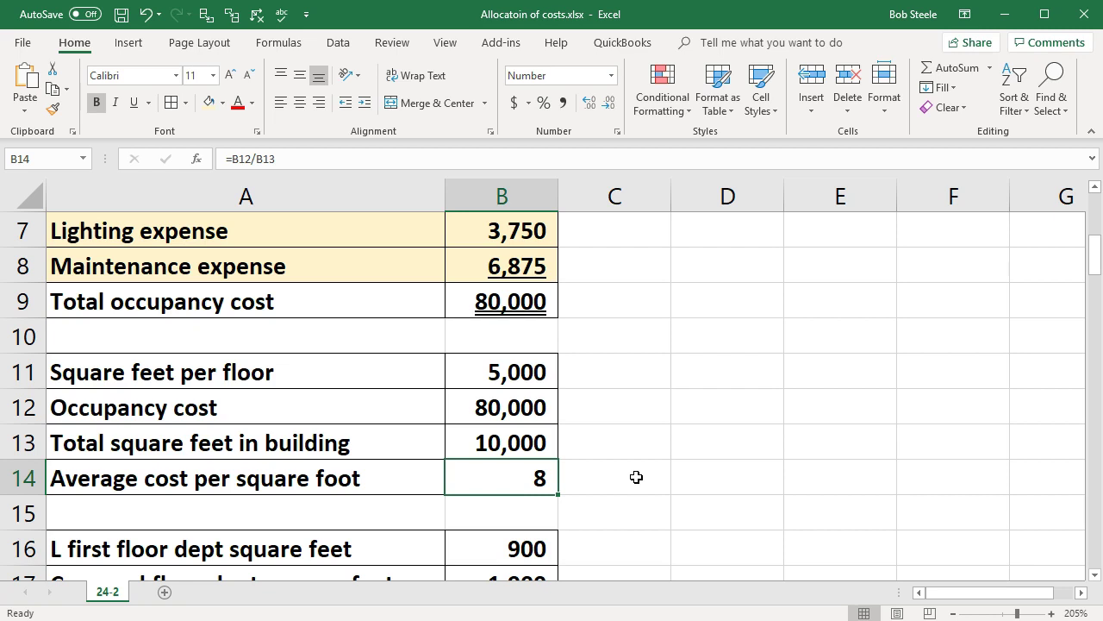
- Review the square feet of the L and C departments alongside the occupancy cost and average cost per square foot
scroll(636, 477, "down", 2)
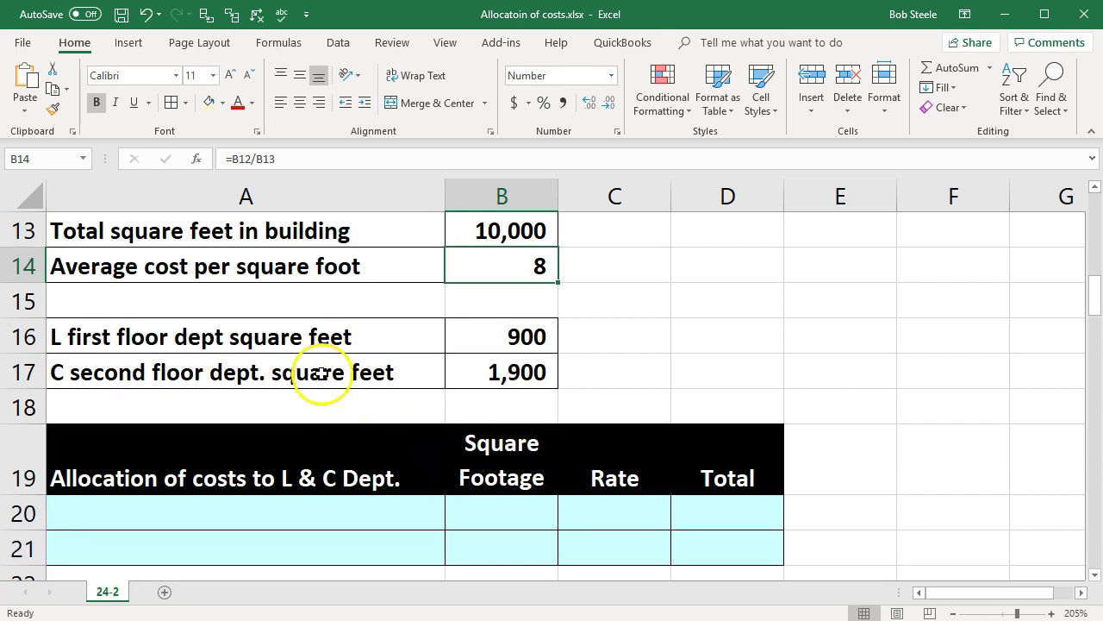
left_click(459, 337)
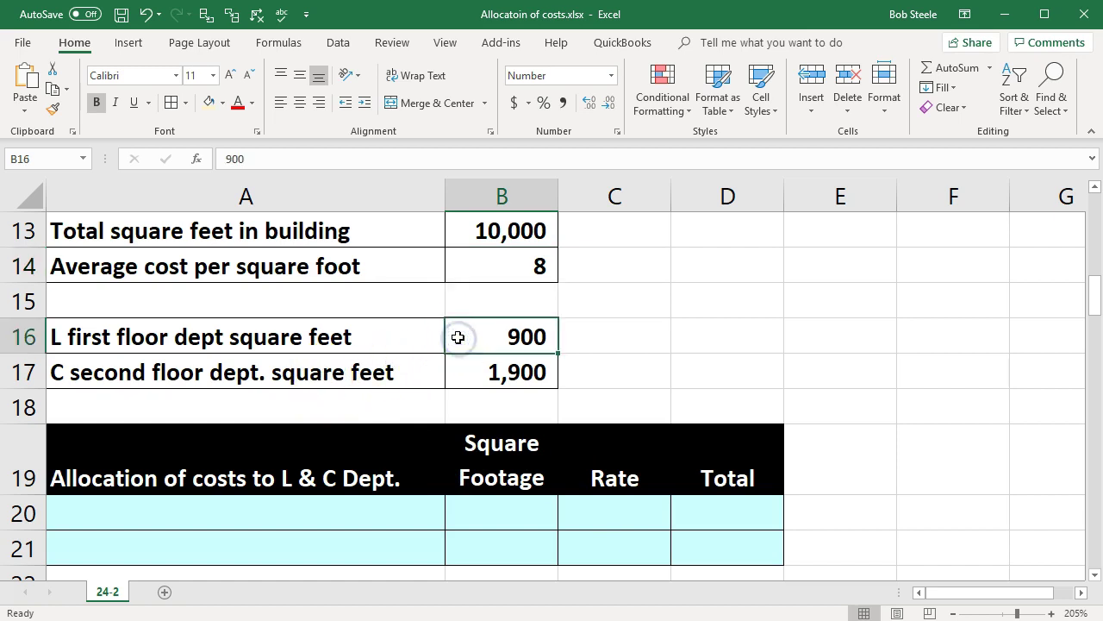
left_click(404, 371)
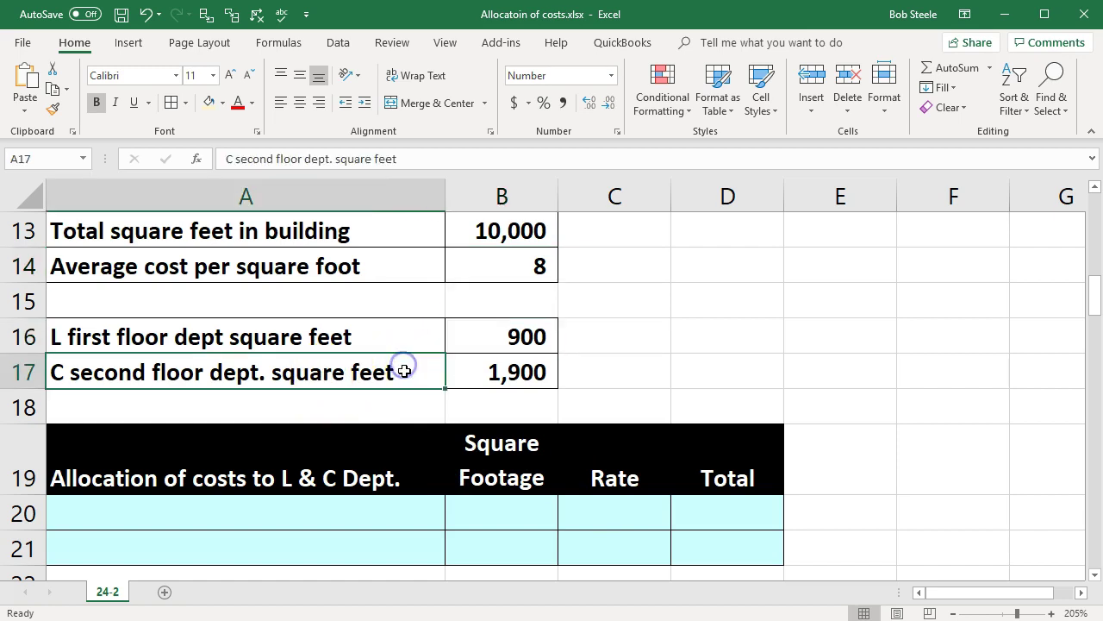
left_click(541, 376)
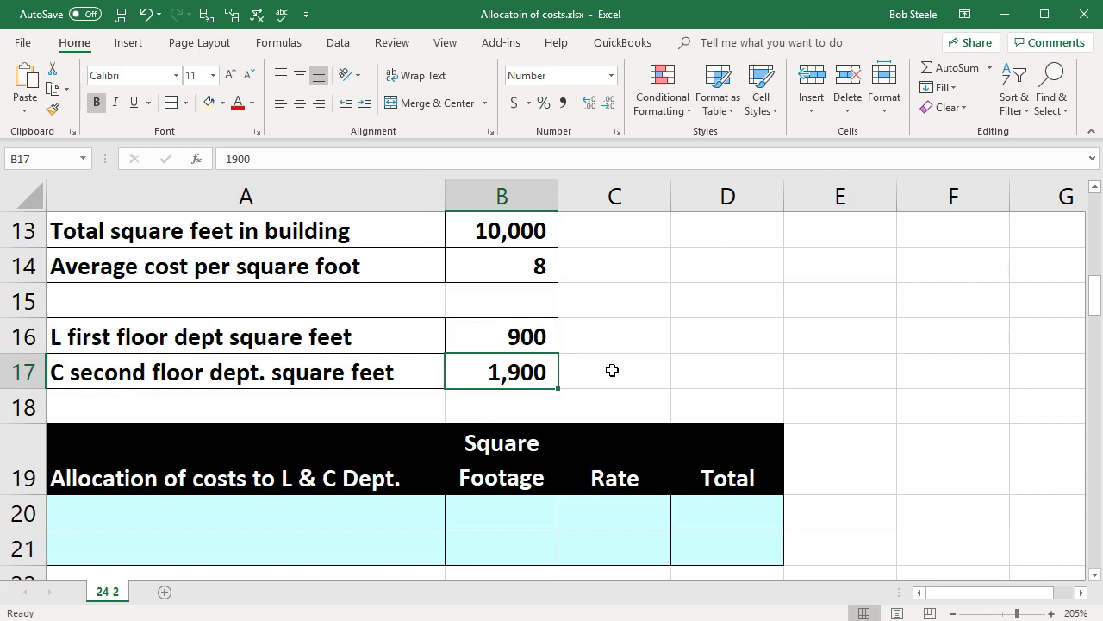
left_click(532, 339)
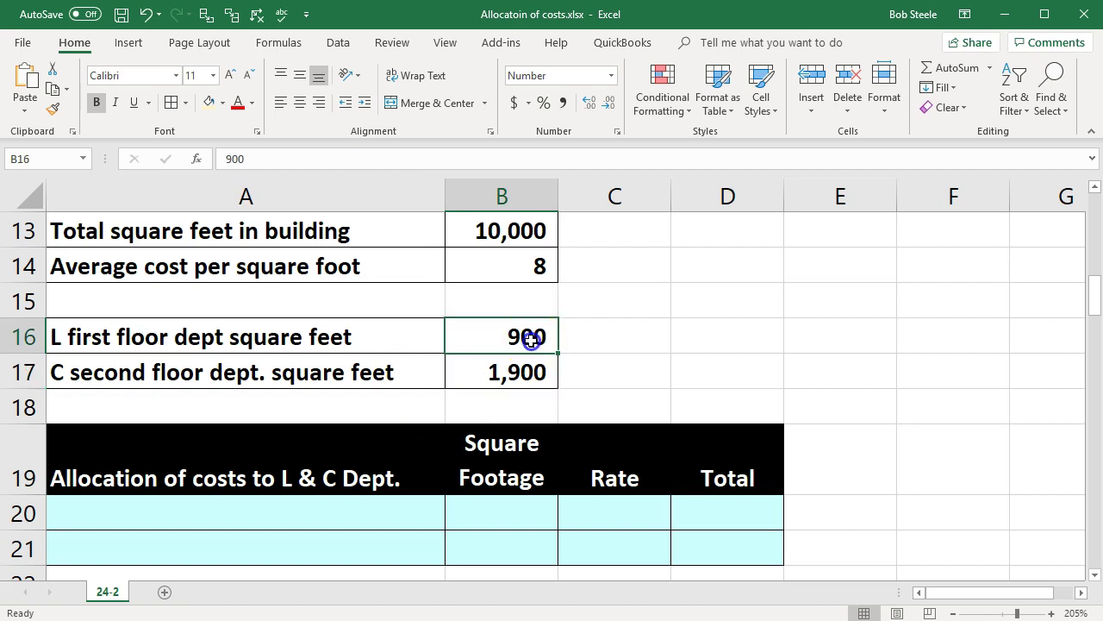
key("Down")
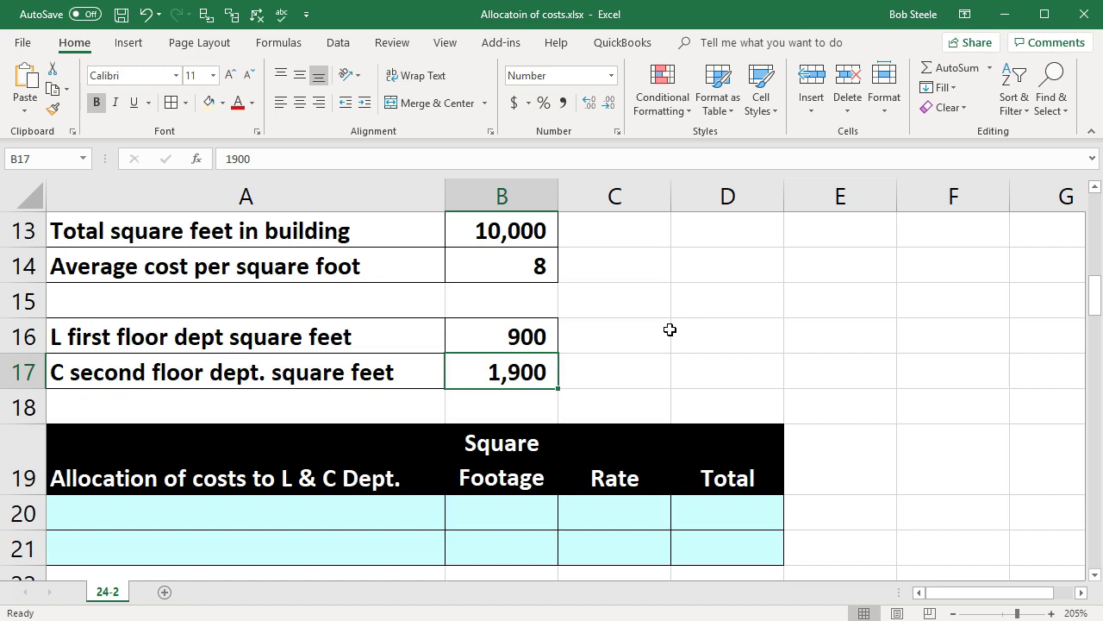
scroll(670, 329, "up", 1)
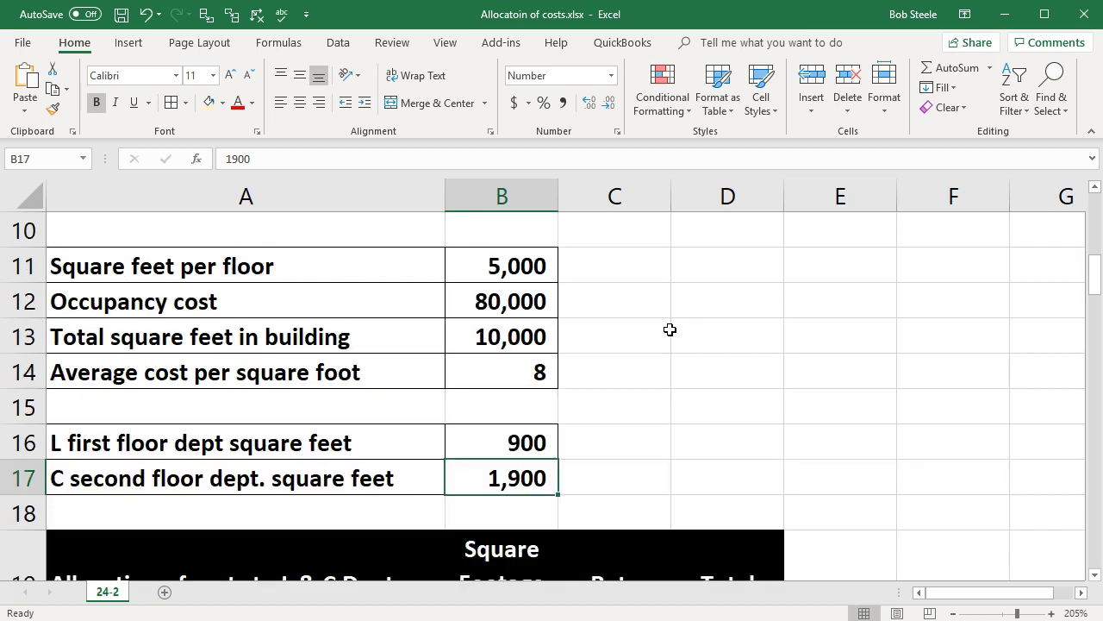
left_click(538, 302)
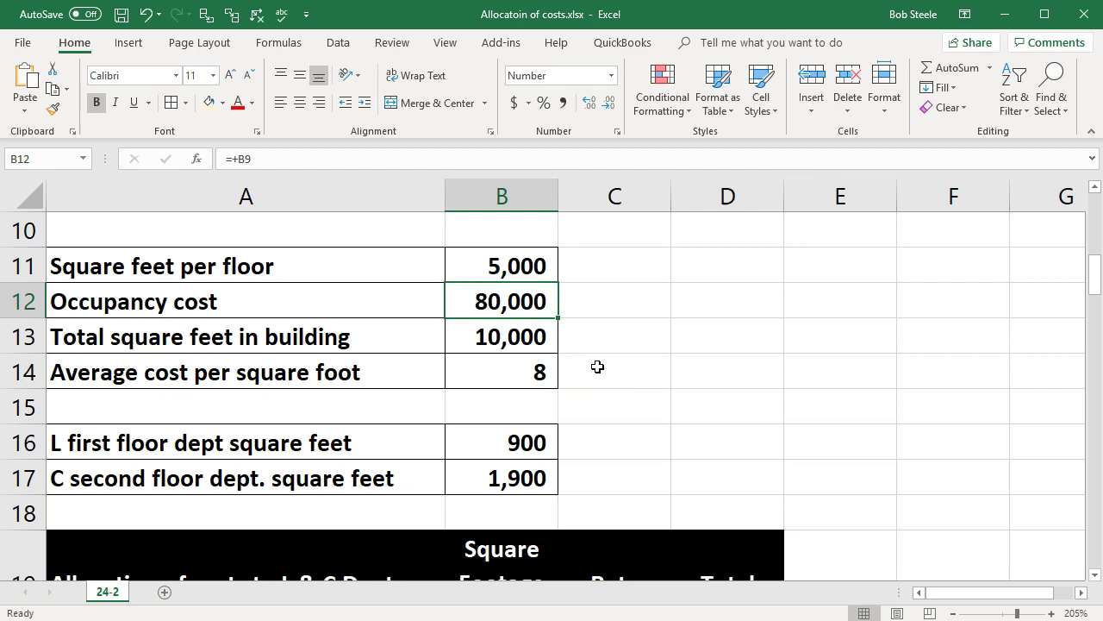
scroll(597, 367, "down", 1)
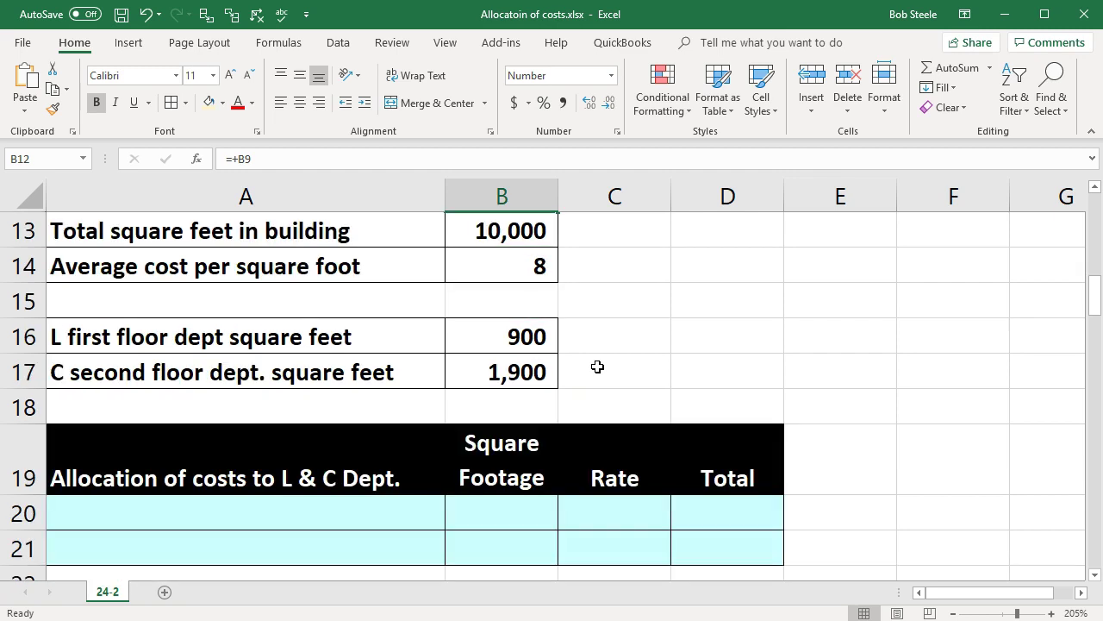
left_click(548, 274)
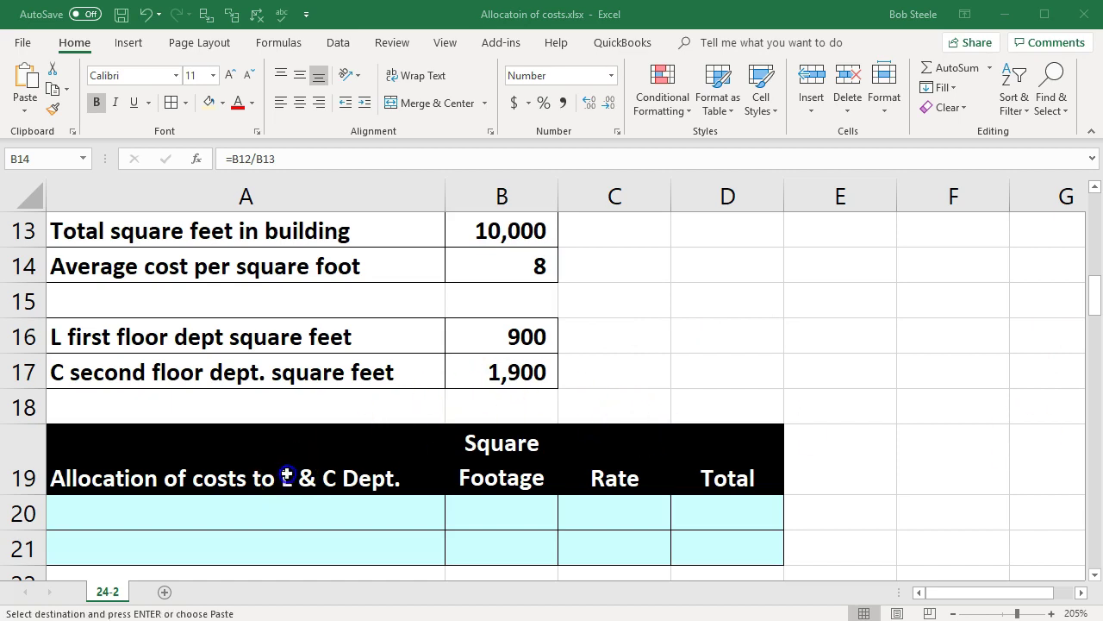
- Label A20 and A21 as L Dept. and C Dept., and link their square footage in B20 and B21 to =B16 and =B17
left_click(248, 521)
type("L Dept. C Dept.")
left_click(523, 517)
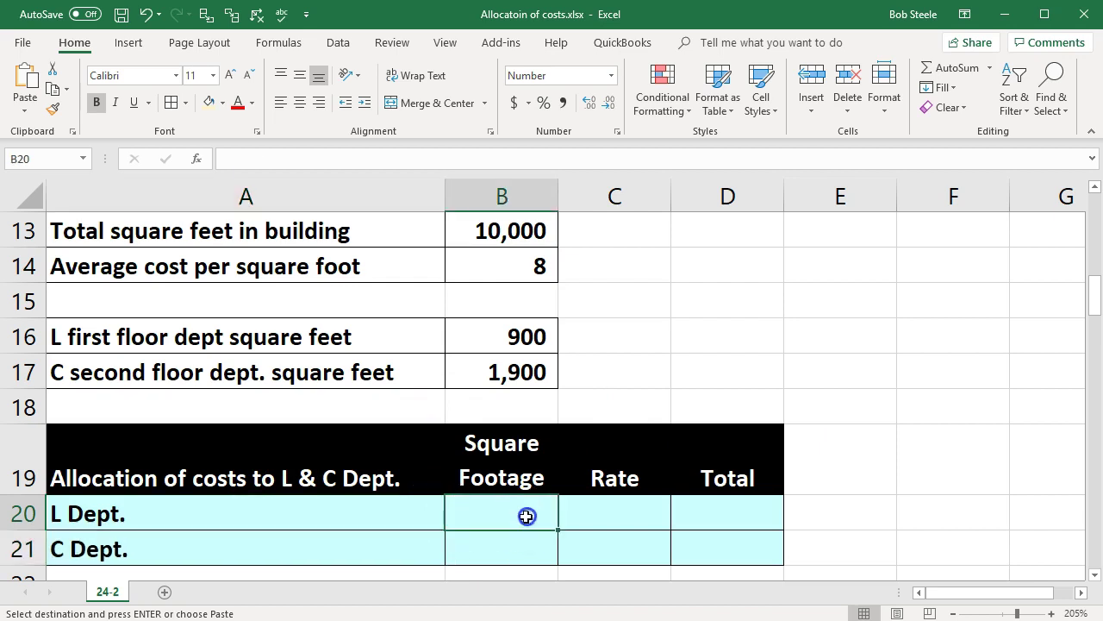
type("=")
left_click(508, 326)
key("Return")
type("=")
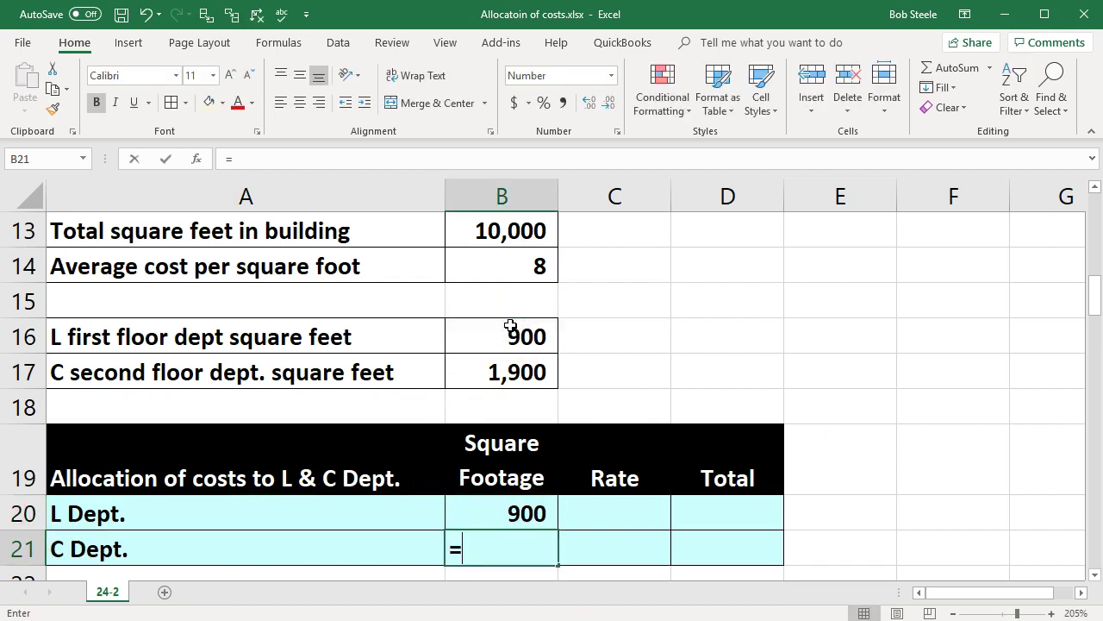
left_click(519, 372)
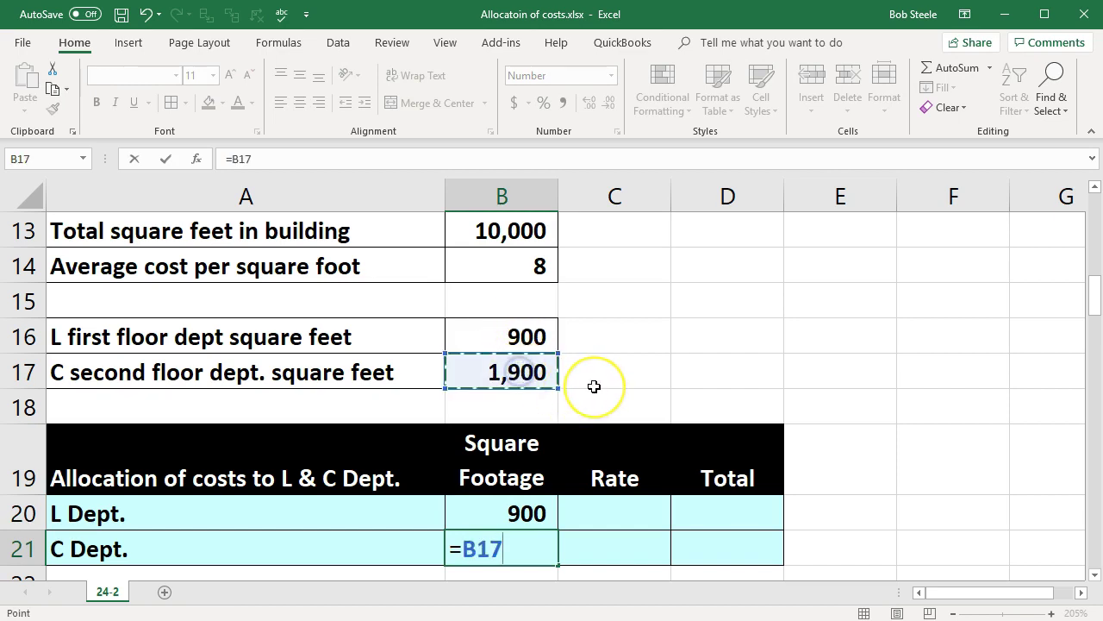
key("Tab")
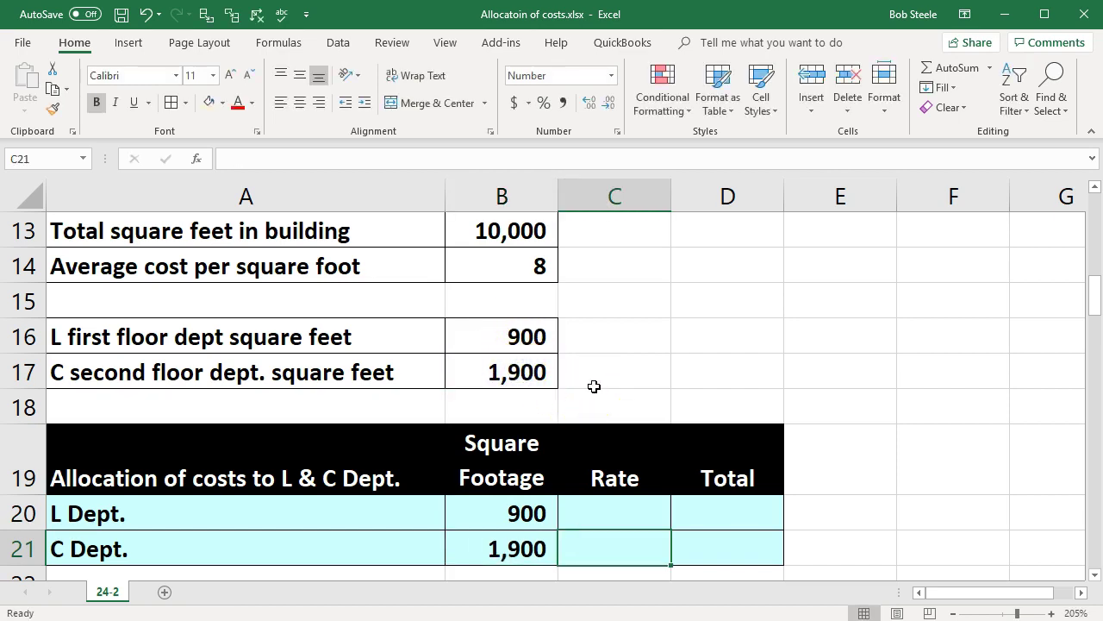
- Fill the rate for both departments in C20 and C21 by linking each to the average cost per square foot in B14
left_click(537, 274)
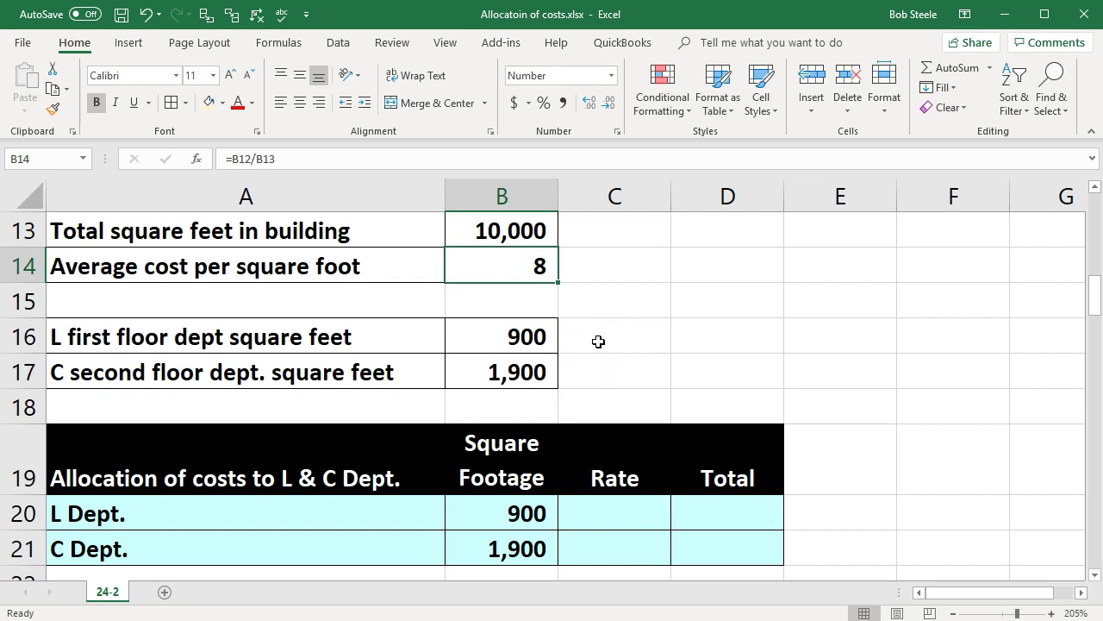
left_click(632, 522)
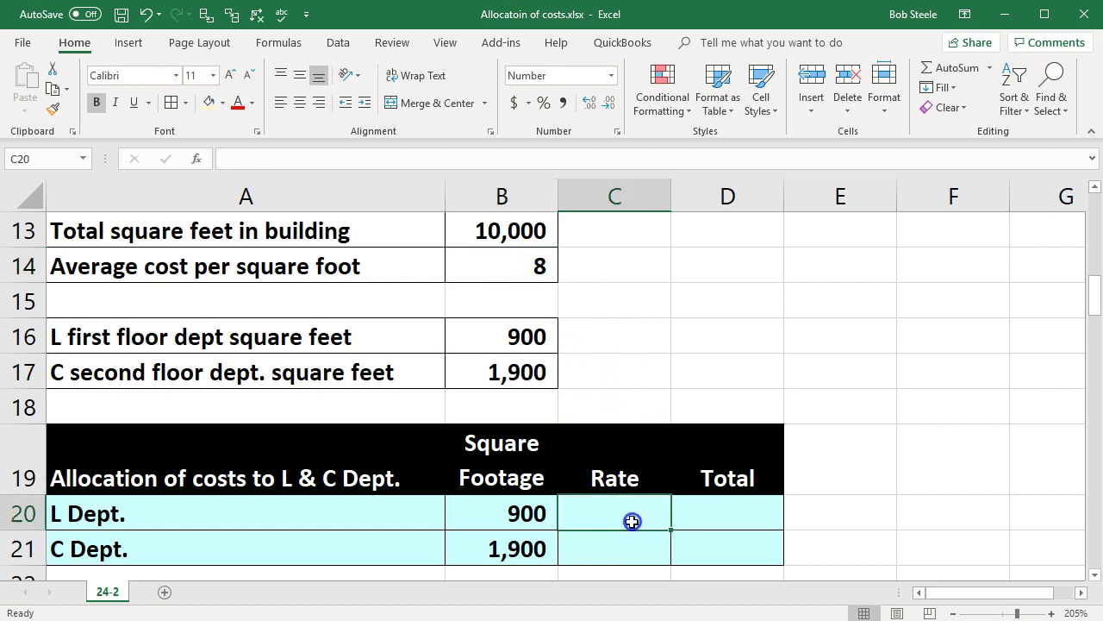
type("=")
left_click(543, 267)
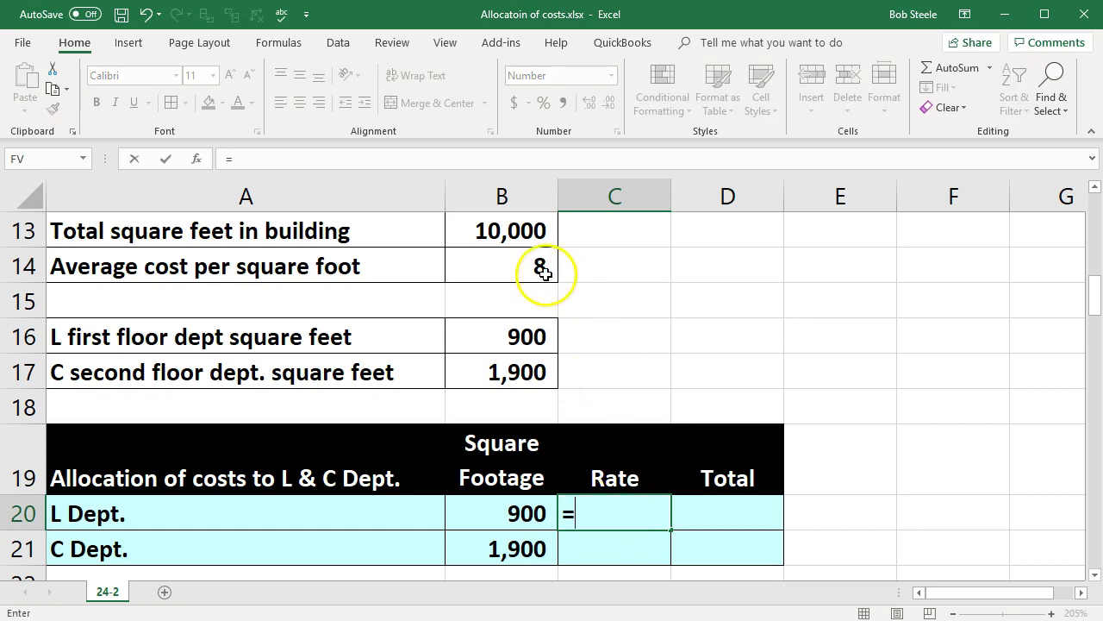
key("Return")
type("=")
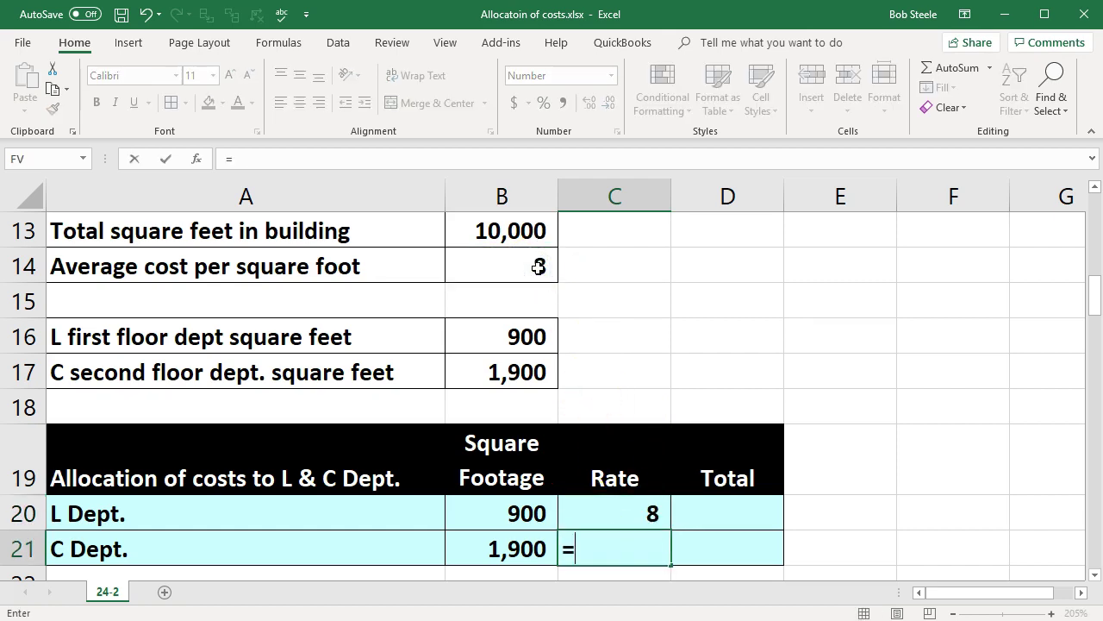
left_click(539, 268)
key("Return")
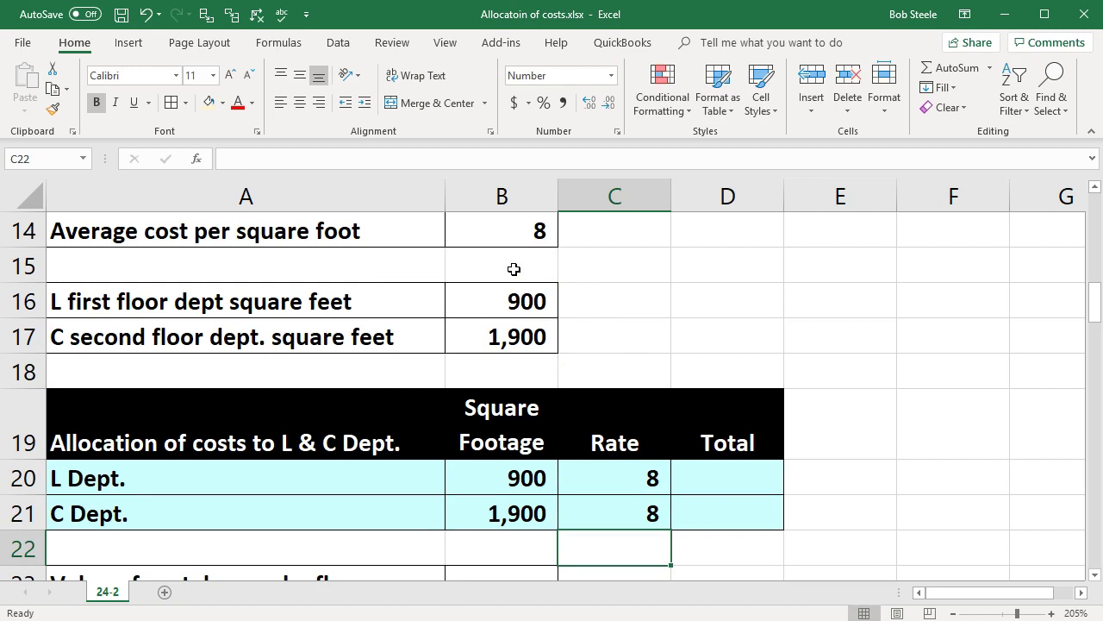
- Calculate the L department's total in D20 by multiplying square footage by rate, =B20*C20
key("Up")
key("Up")
key("Right")
type("=")
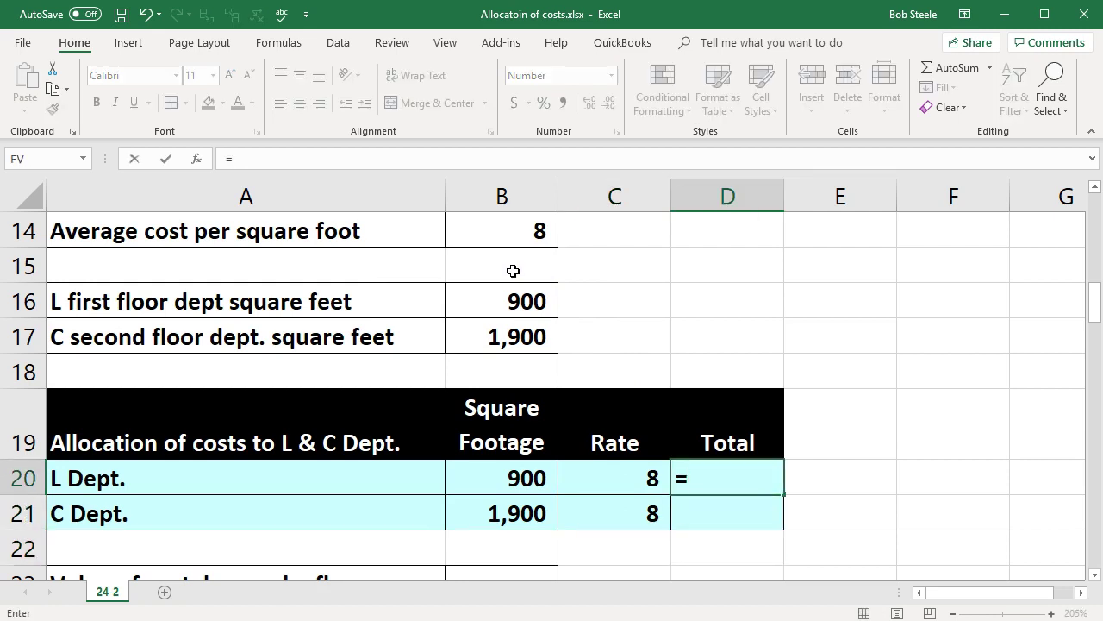
left_click(485, 476)
type("*")
left_click(612, 478)
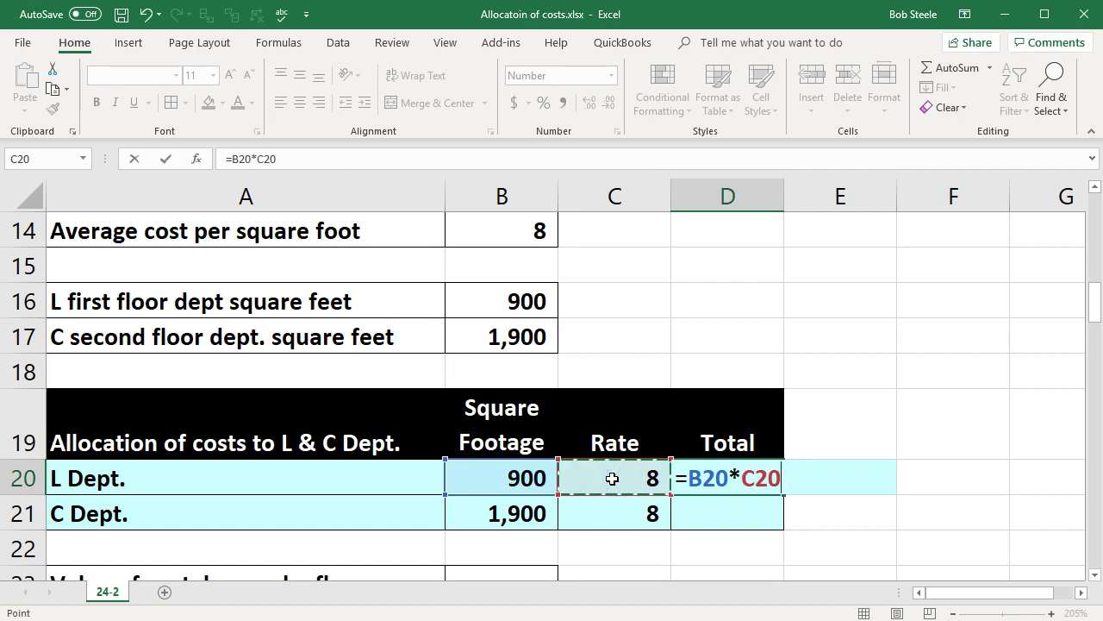
key("Return")
- Calculate the C department's total in D21 by multiplying square footage by rate, =B21*C21
type("=")
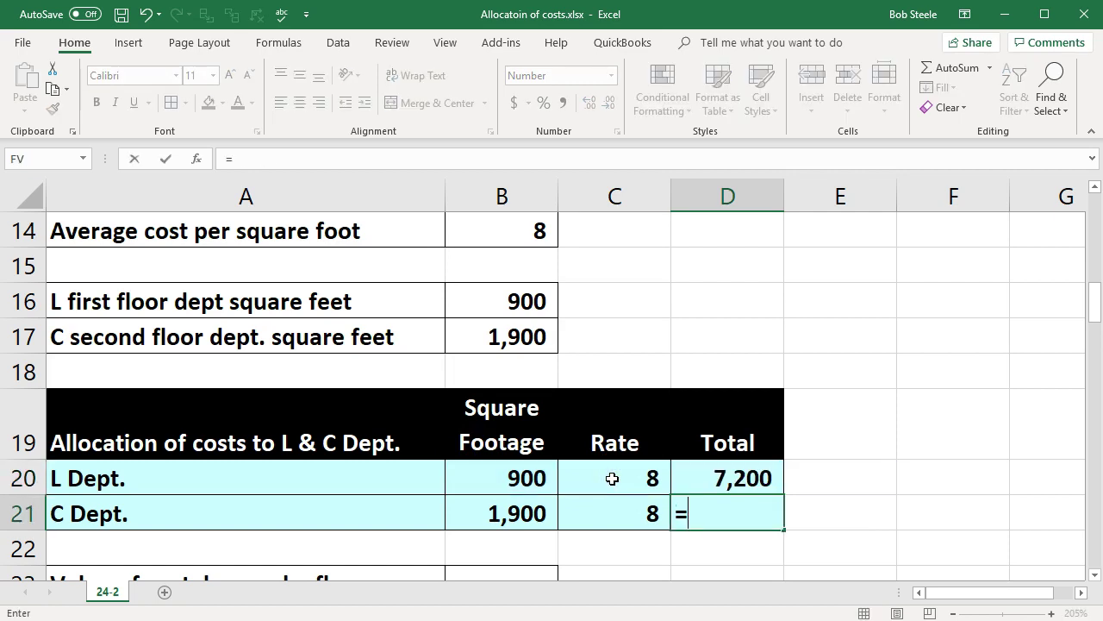
left_click(516, 514)
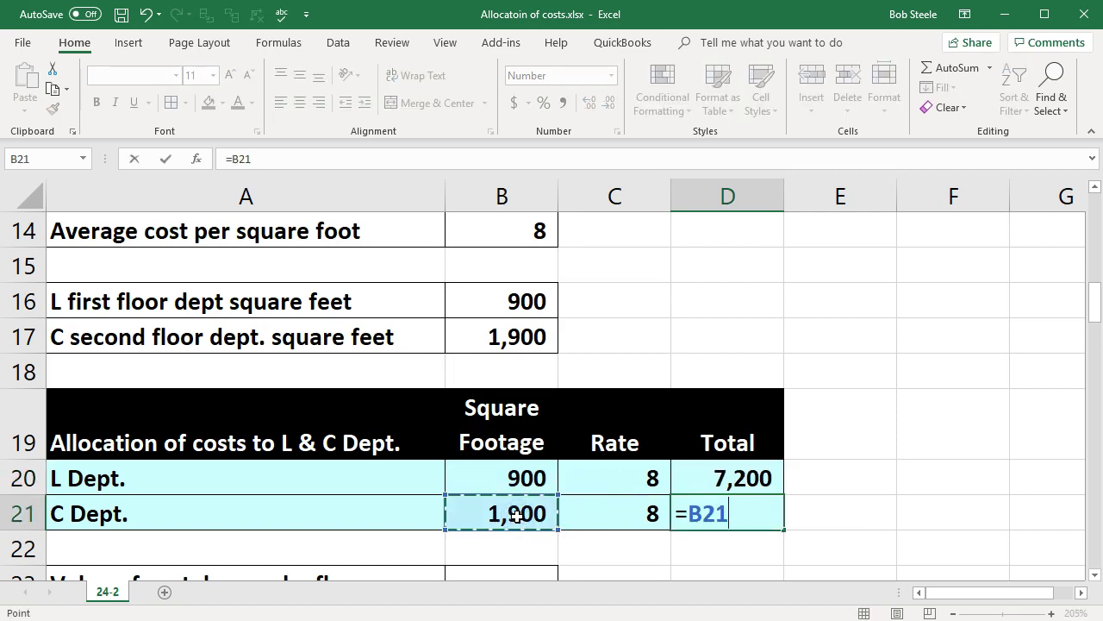
type("*")
left_click(638, 499)
key("Return")
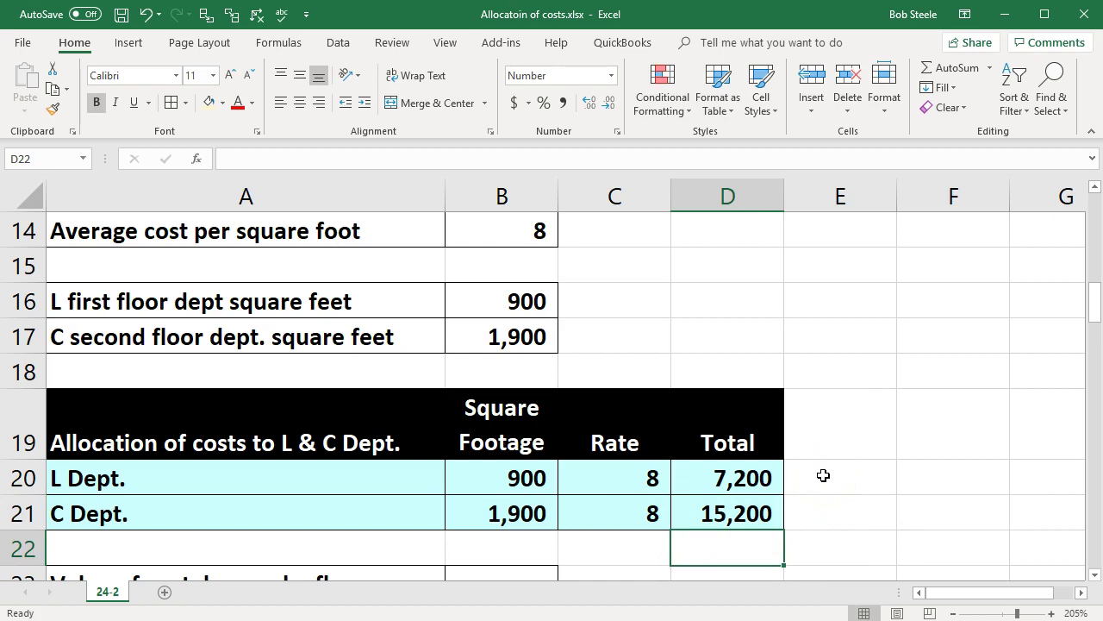
- Compare the combined totals allocated to both departments with the total occupancy cost and the building cost items behind it
left_click_drag(743, 481, 743, 503)
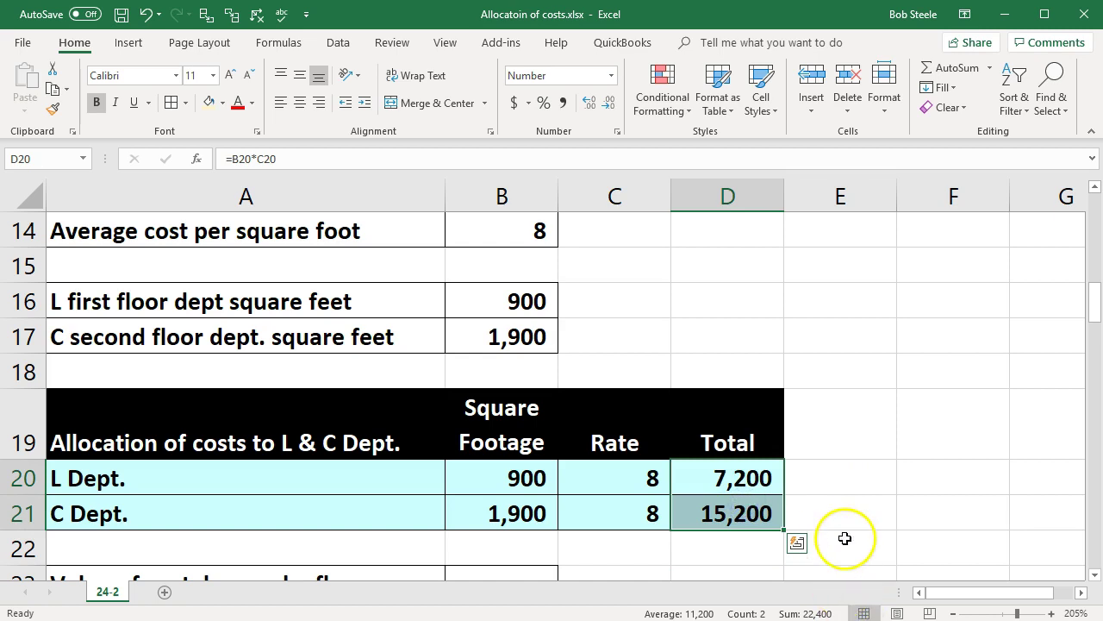
scroll(844, 538, "up", 2)
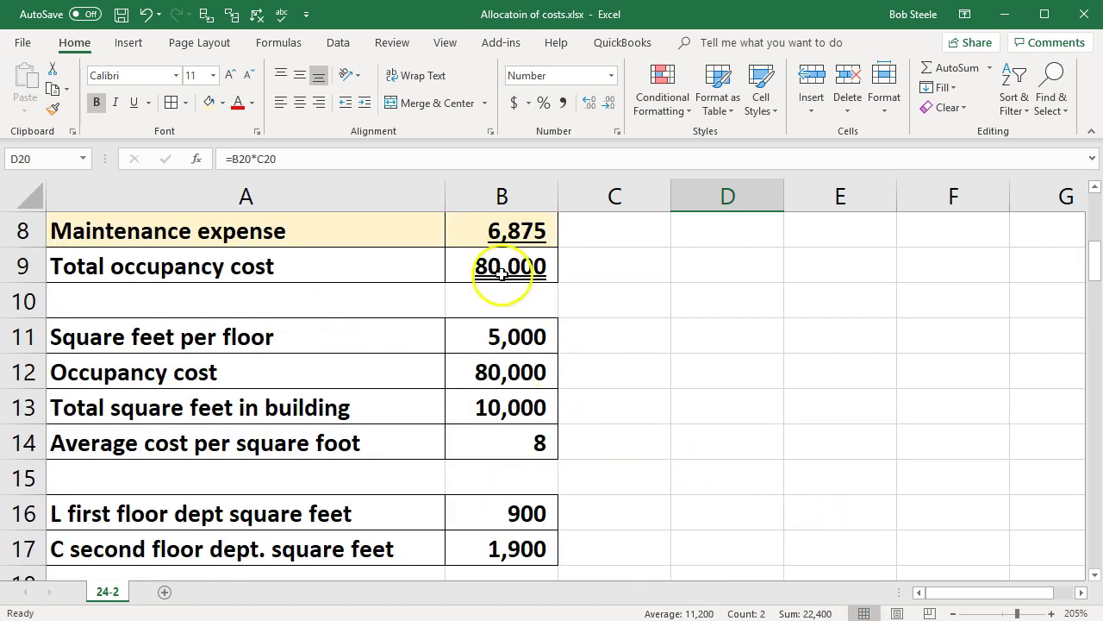
left_click(503, 273)
scroll(701, 436, "up", 3)
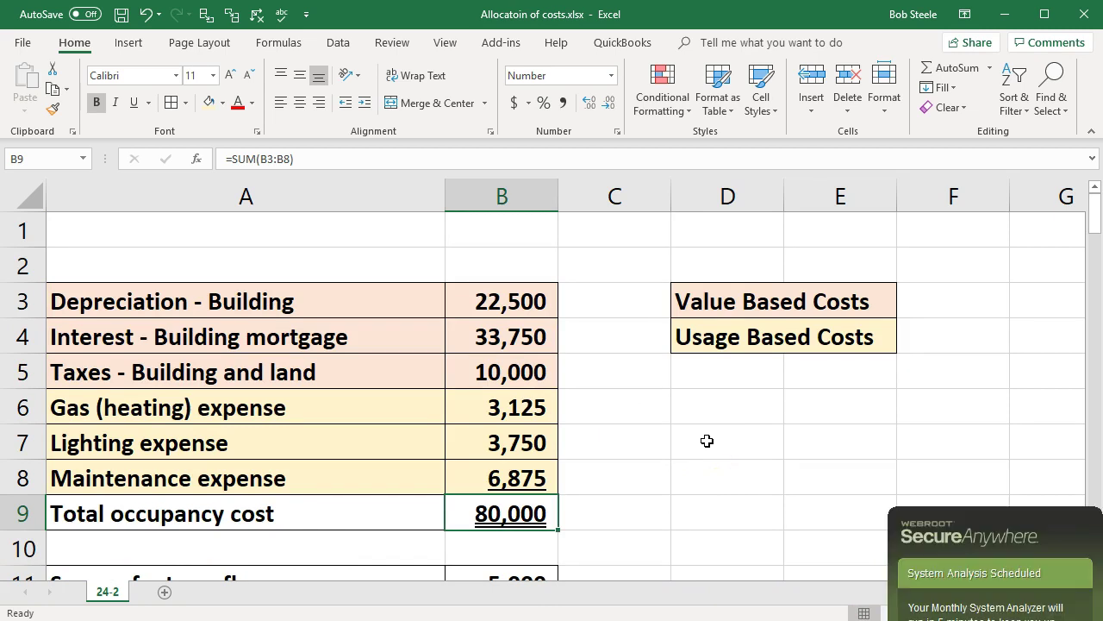
left_click(579, 481)
scroll(579, 483, "down", 4)
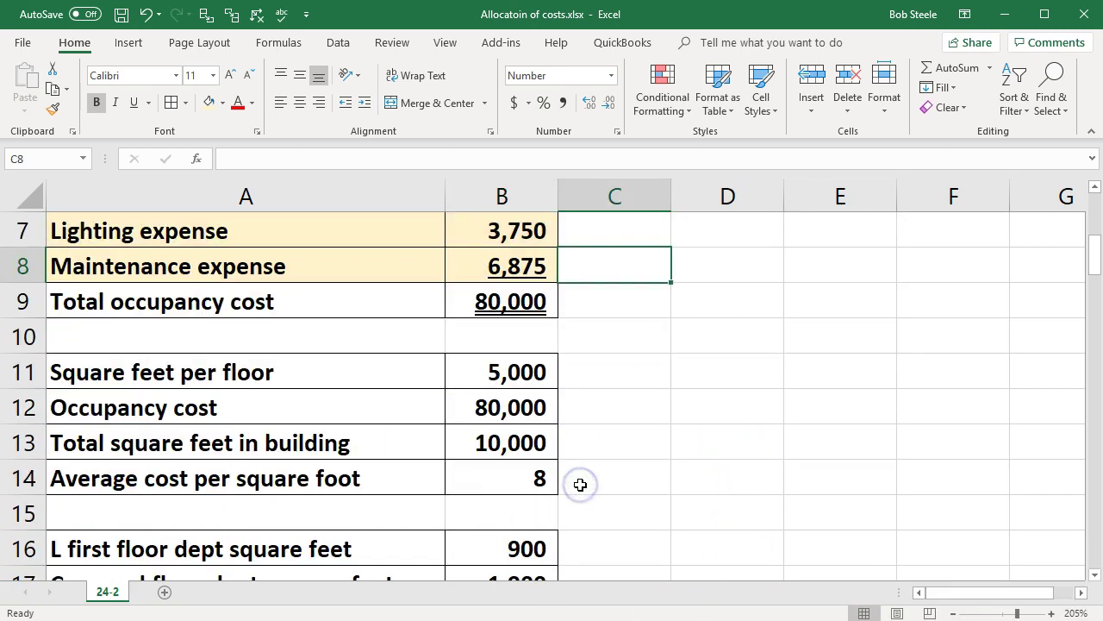
scroll(580, 483, "down", 2)
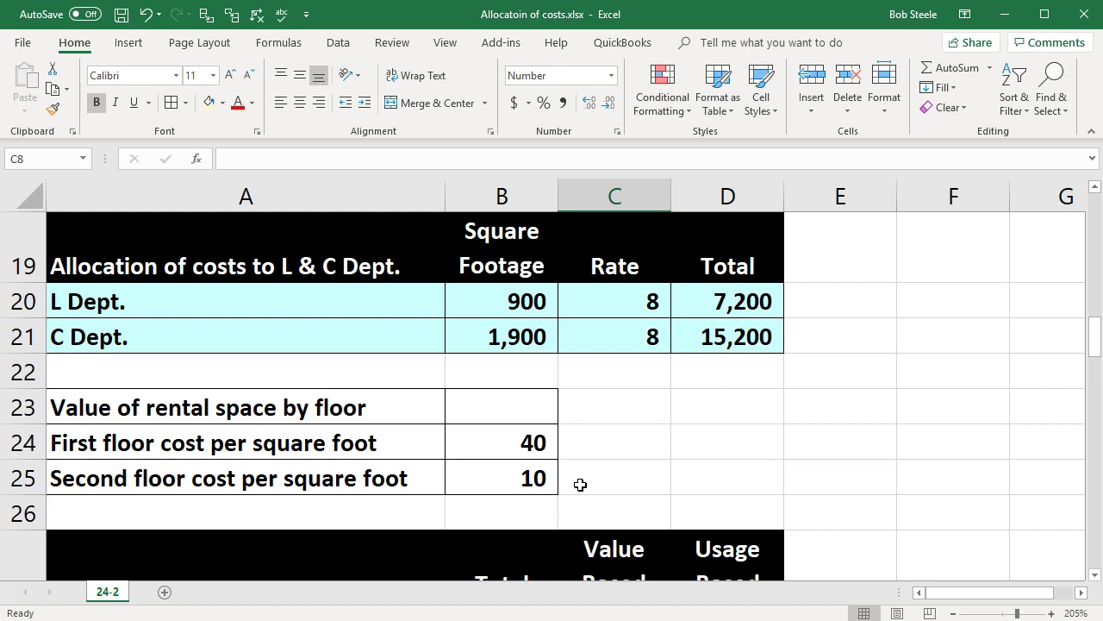
- Review the first and second floor rental values per square foot against the L and C department cost allocations
left_click(365, 408)
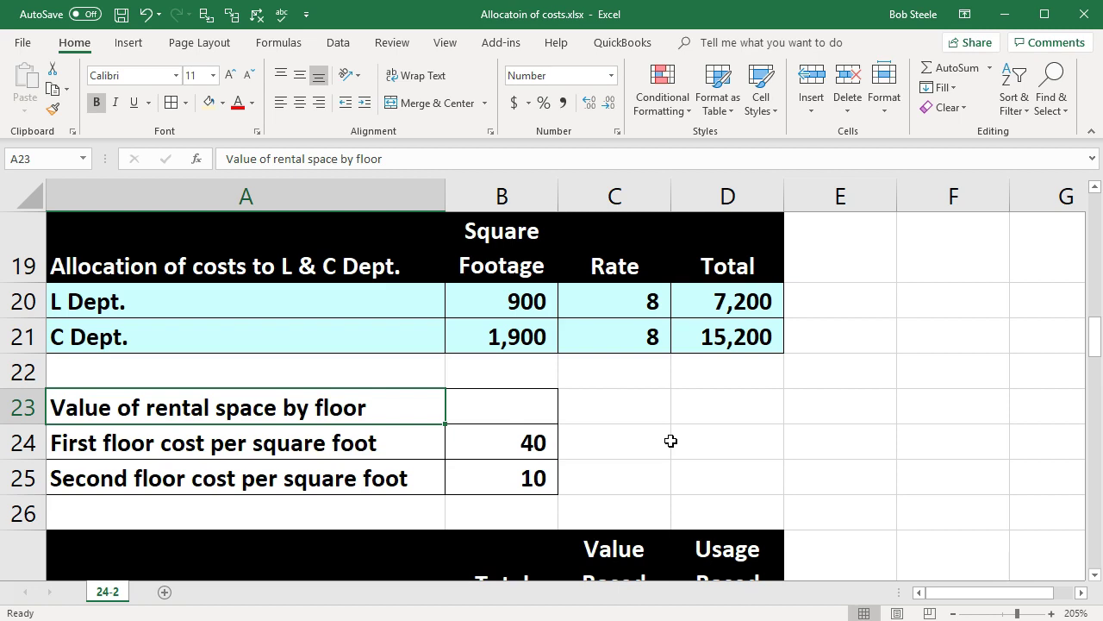
left_click(536, 447)
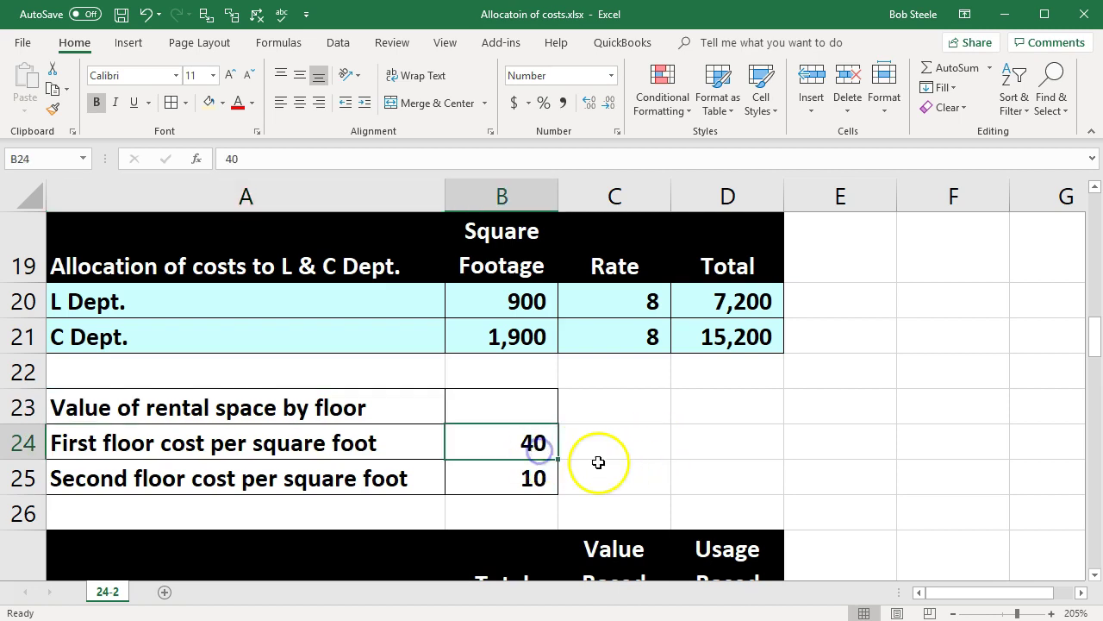
key("Down")
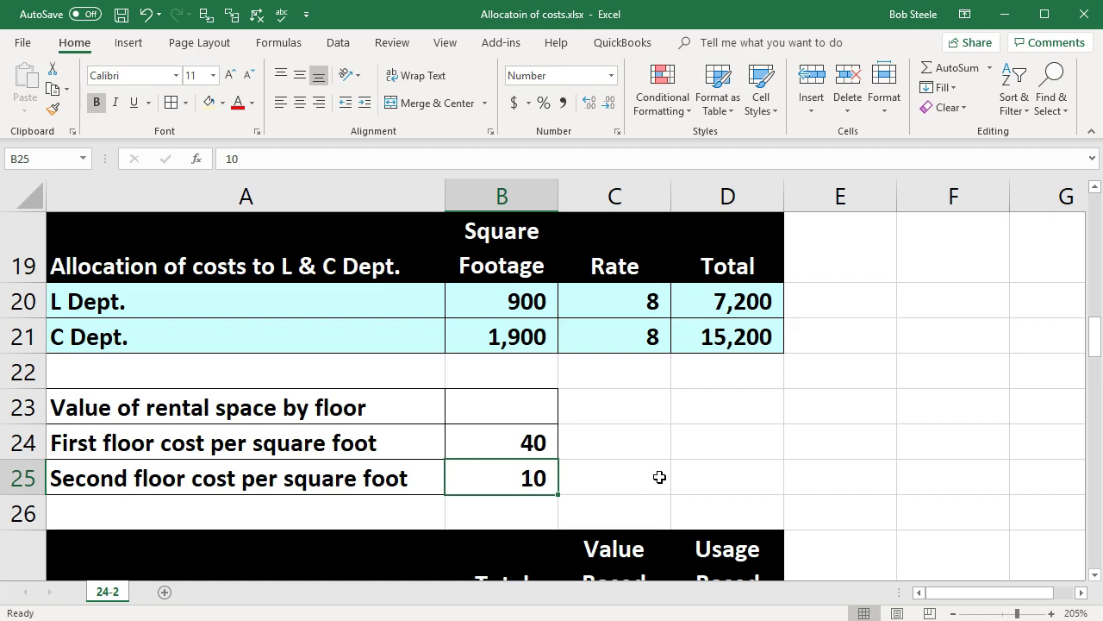
left_click(250, 345)
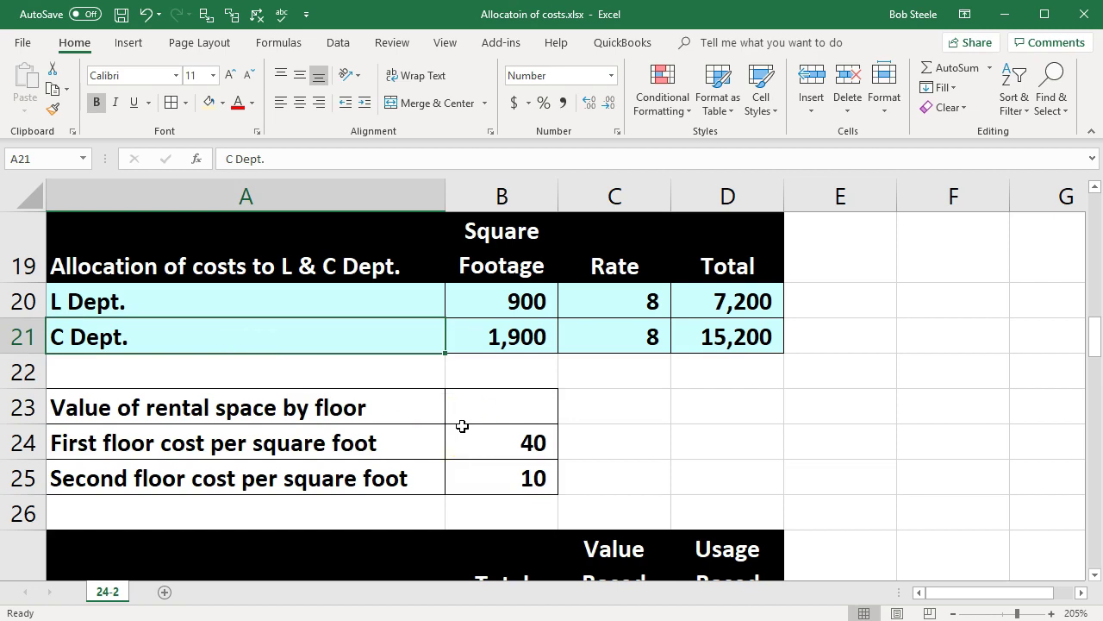
key("Up")
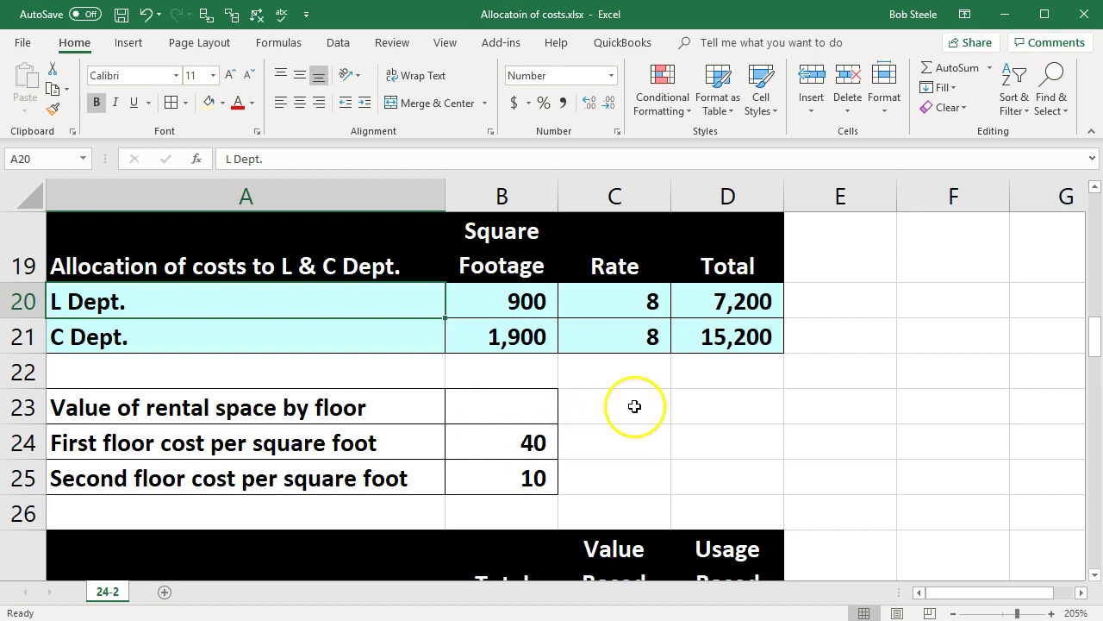
left_click(820, 311)
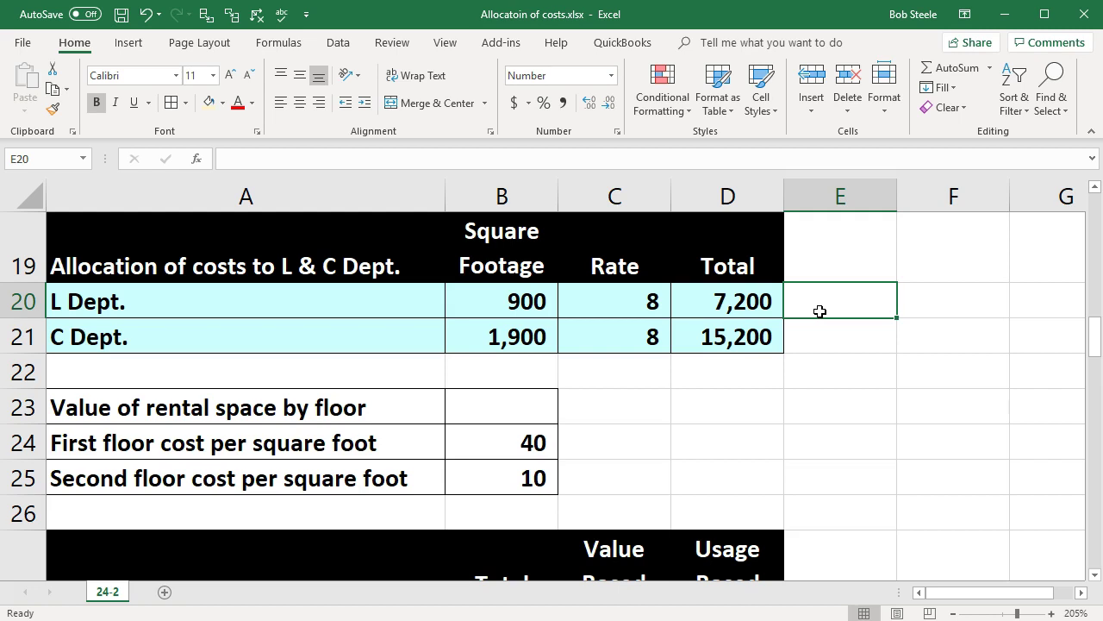
left_click(641, 439)
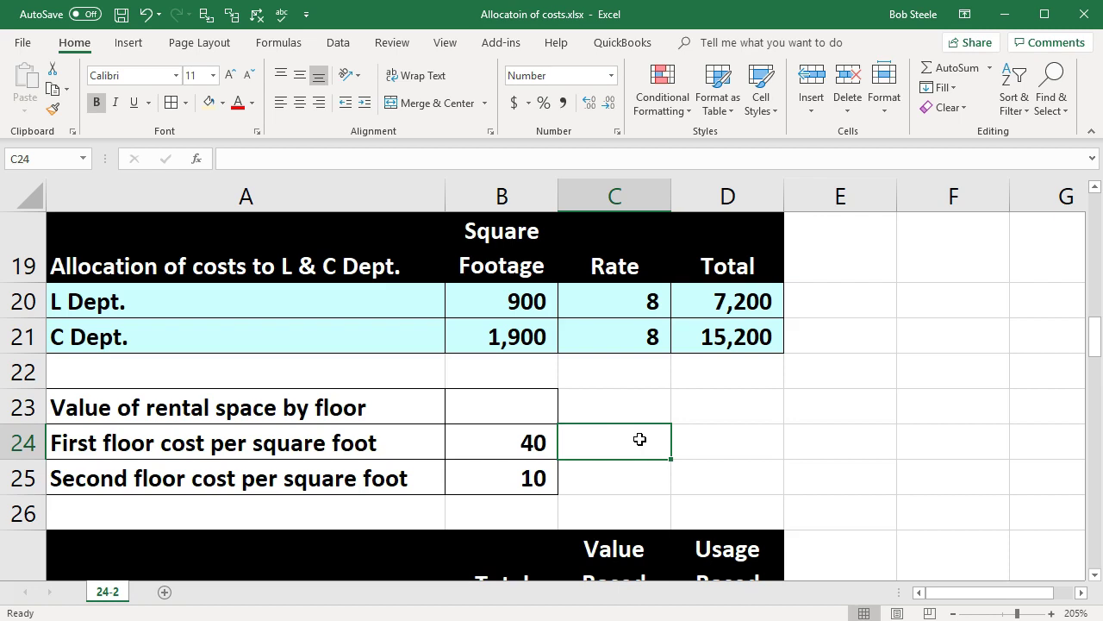
key("Left")
key("Left")
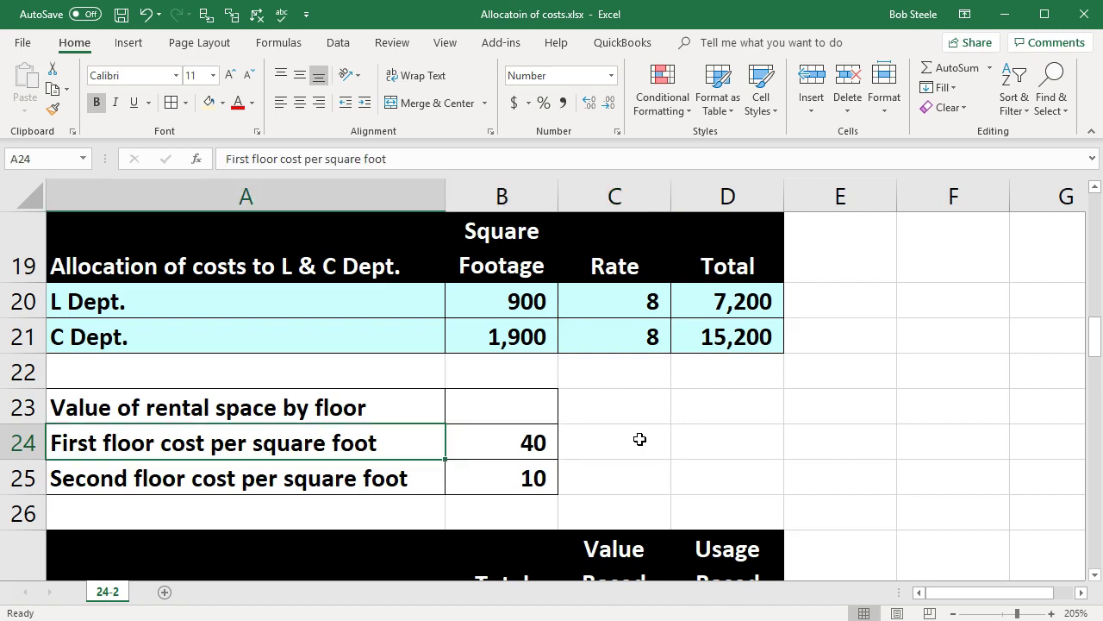
key("Down")
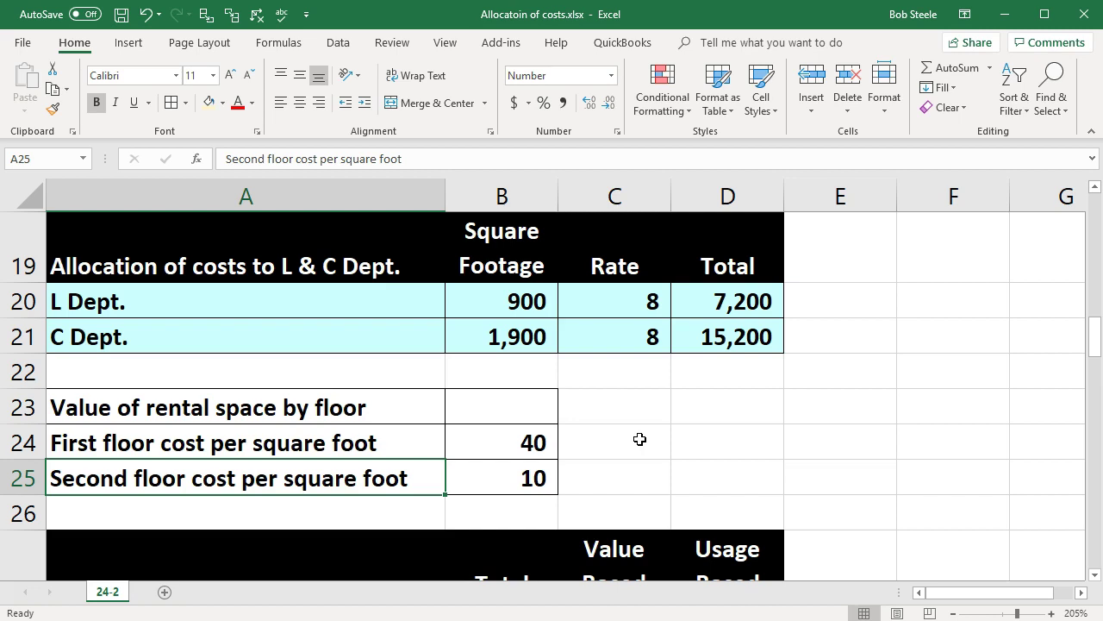
left_click(642, 440)
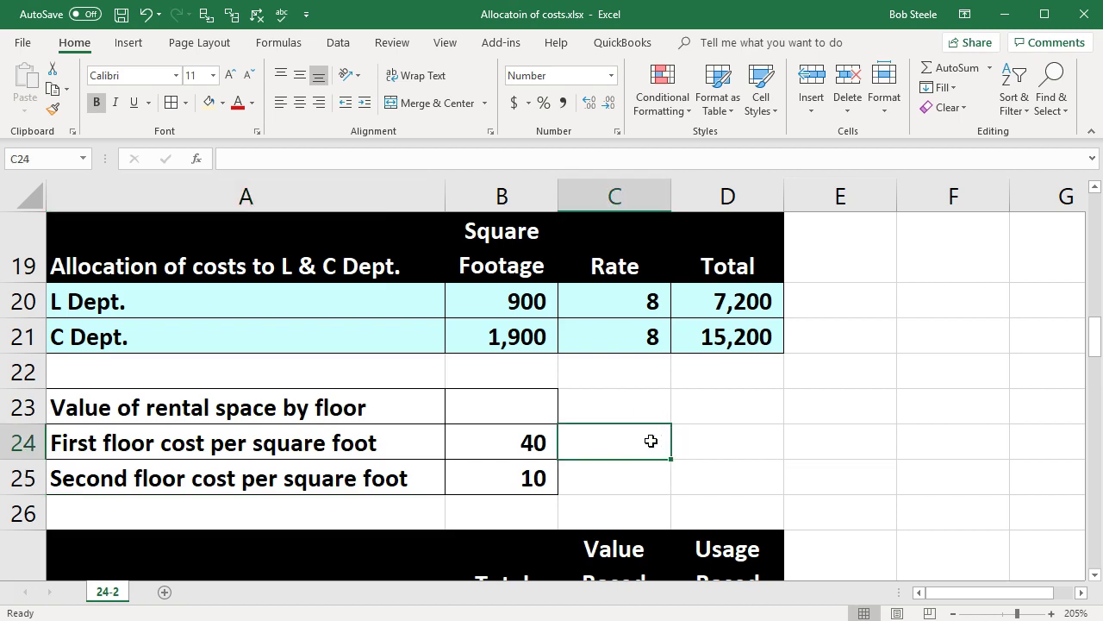
- Examine the per-floor rental values and the blank table for total, value based and usage based costs
scroll(651, 441, "down", 1)
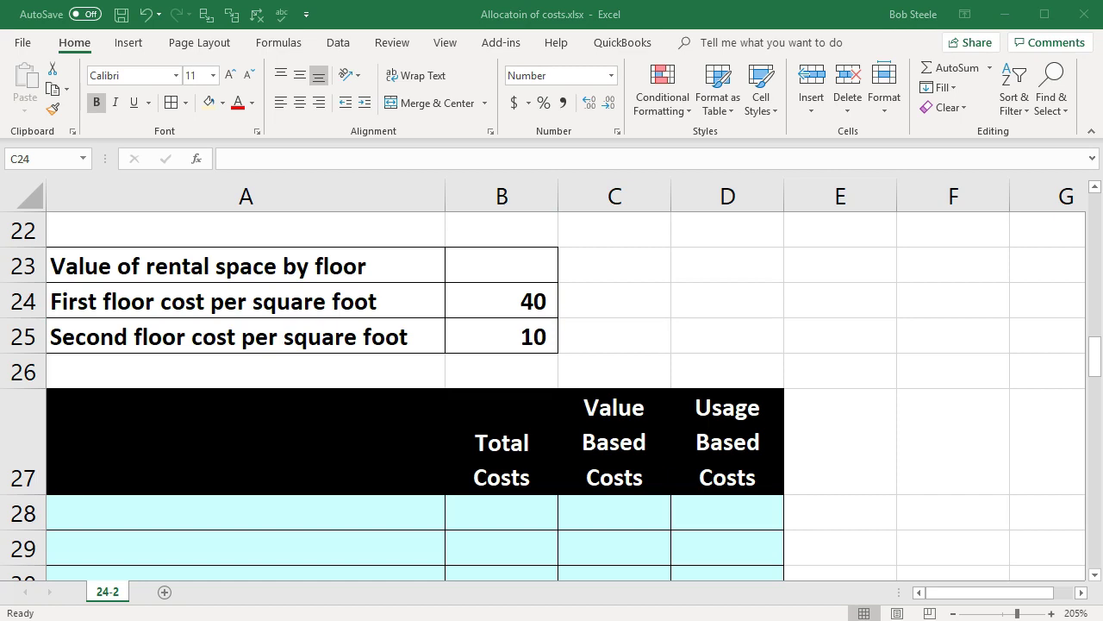
left_click(533, 301)
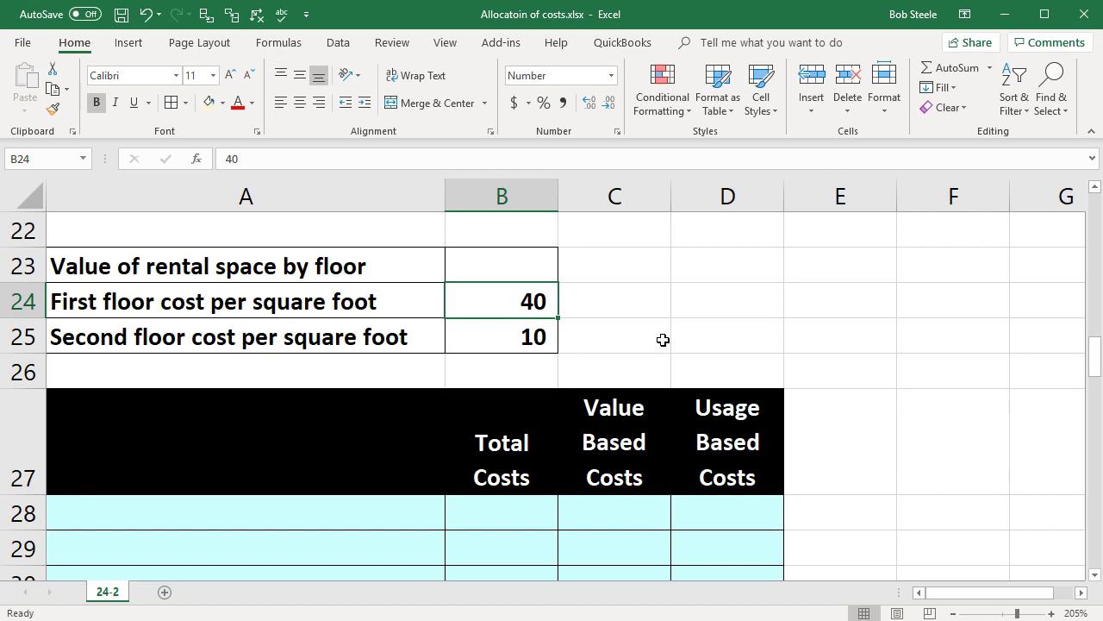
key("Down")
key("Down")
key("Down")
key("Down")
key("Down")
key("Down")
key("Down")
key("Down")
key("Down")
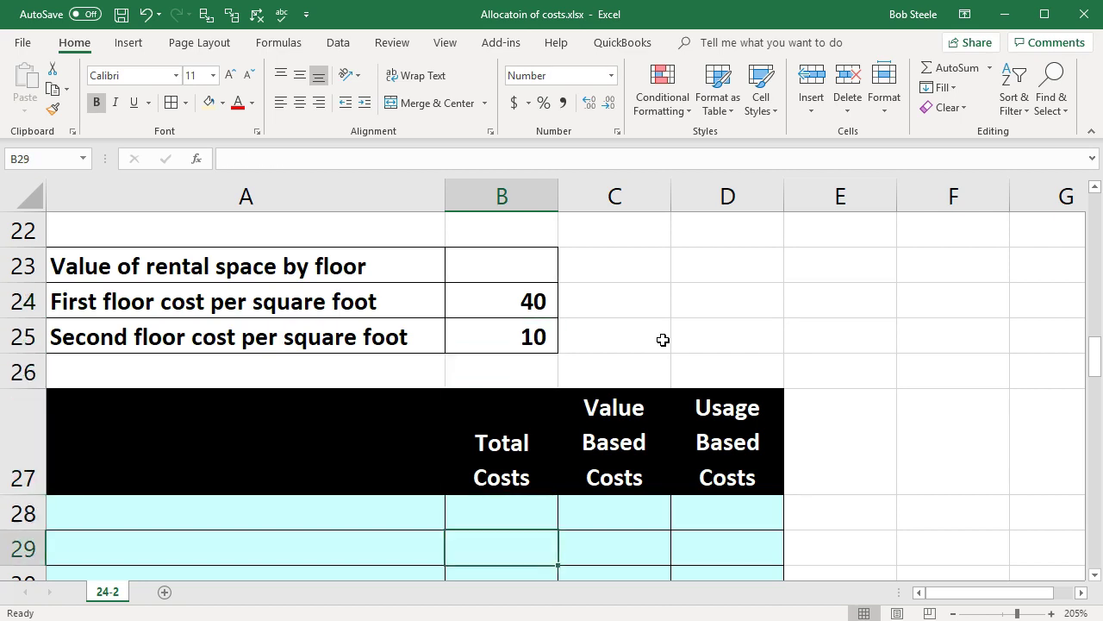
key("ctrl+u")
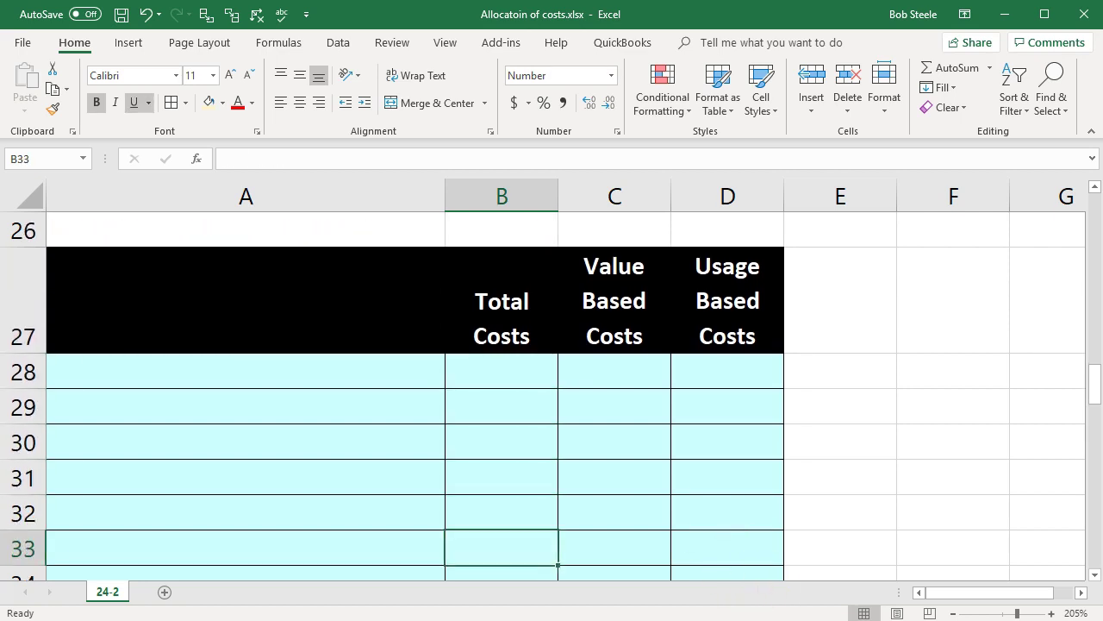
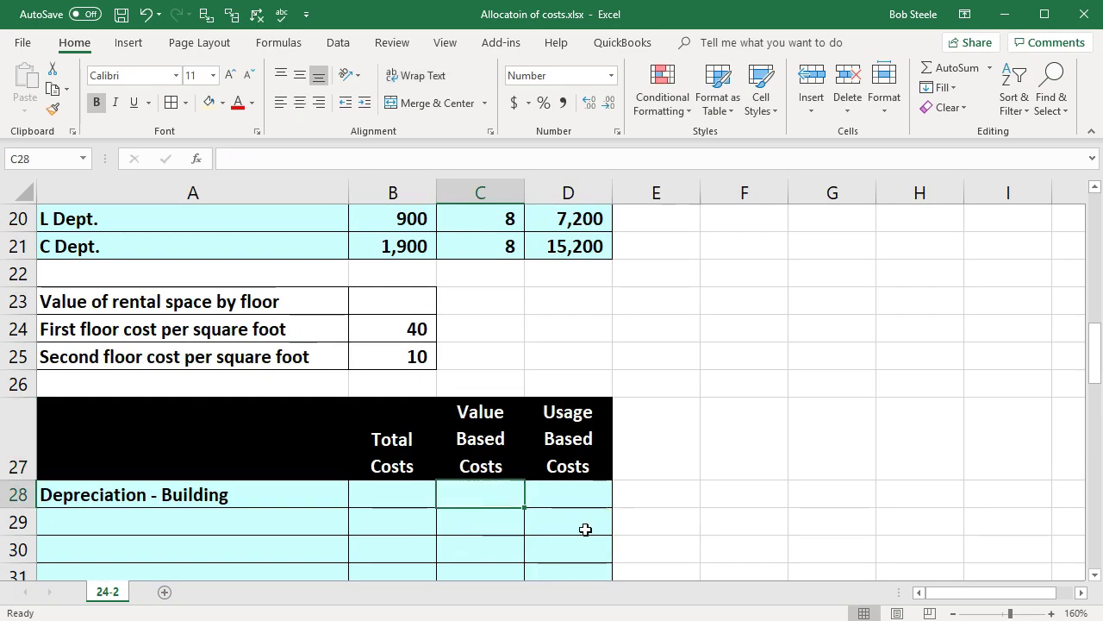
- Link the Depreciation - Building value based cost in C28 to its amount with =B3
type("=")
scroll(586, 530, "up", 6)
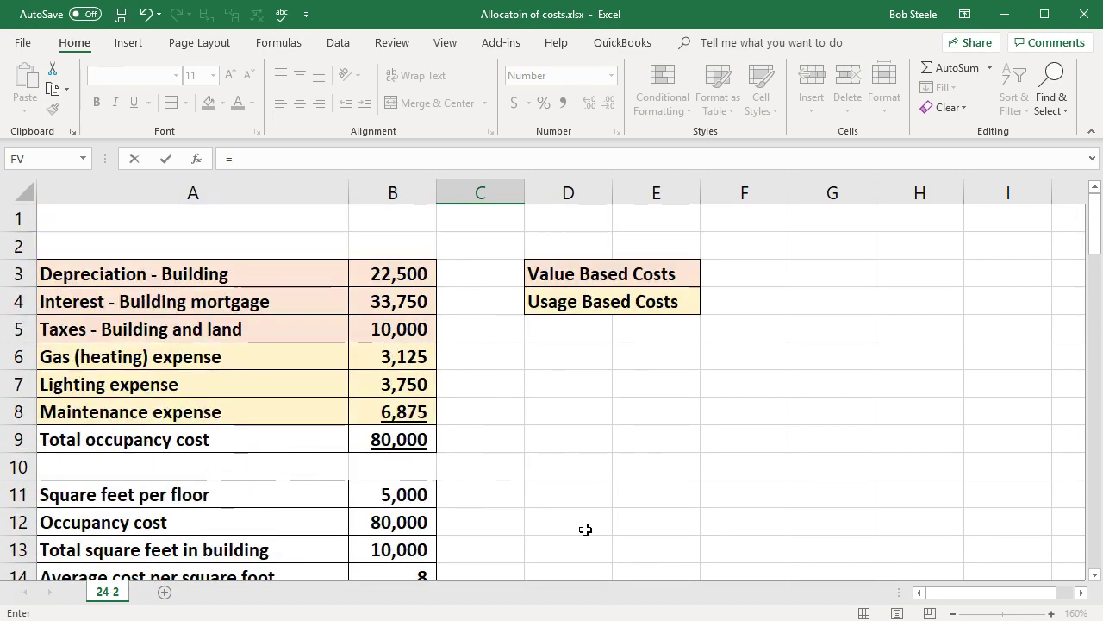
left_click(422, 276)
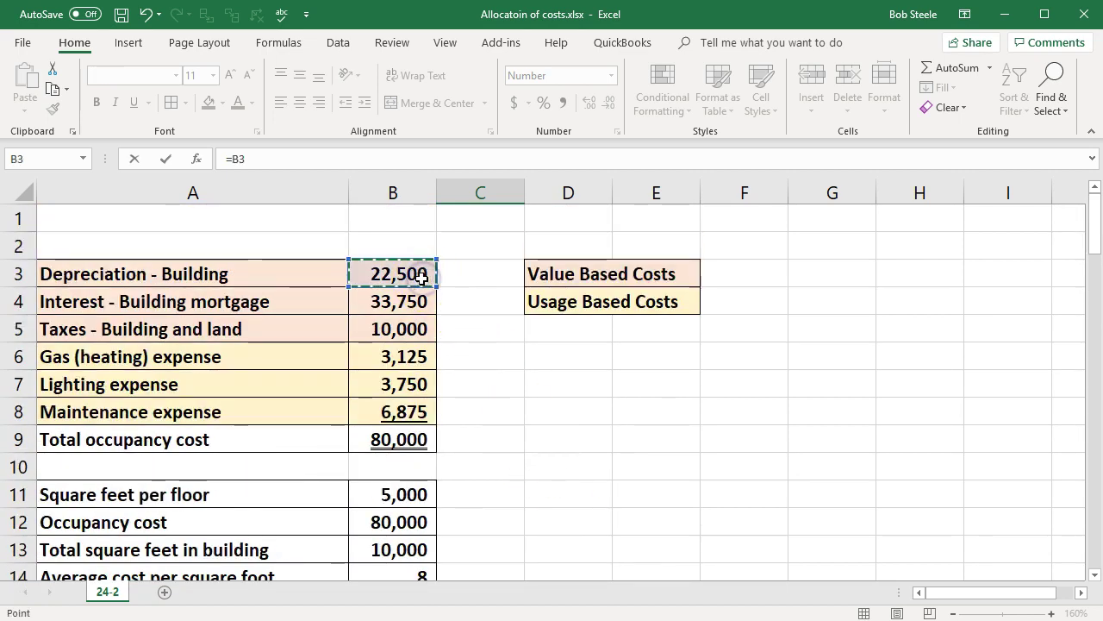
key("Return")
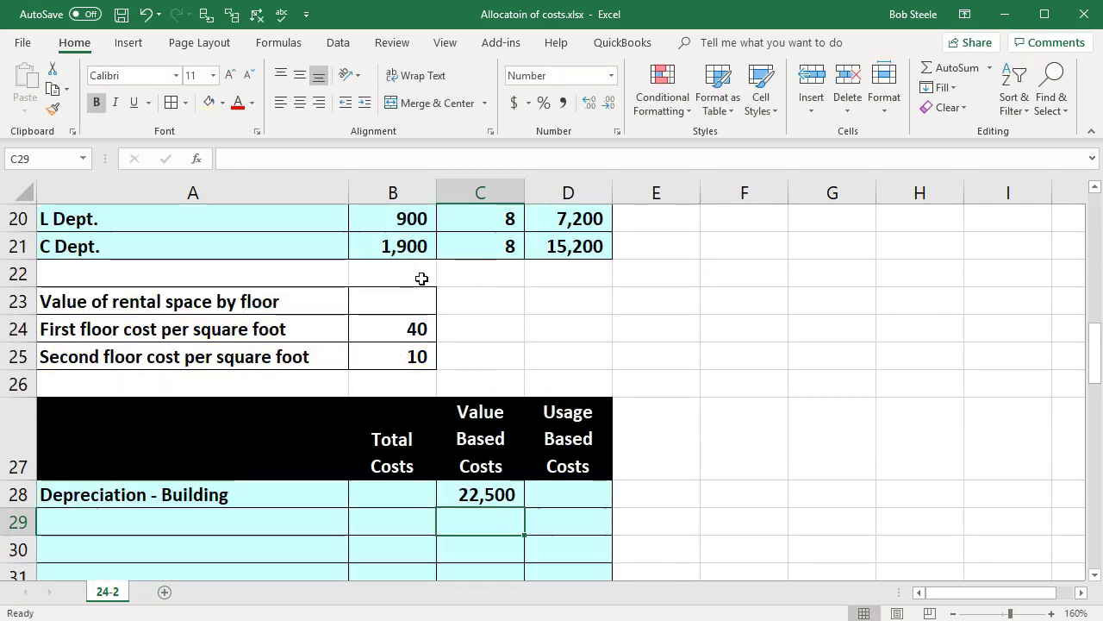
- Label row 29 of the cost table as Interest - Building mortgage by linking A29 to the cost list with =A4
left_click(188, 525)
scroll(190, 529, "down", 1)
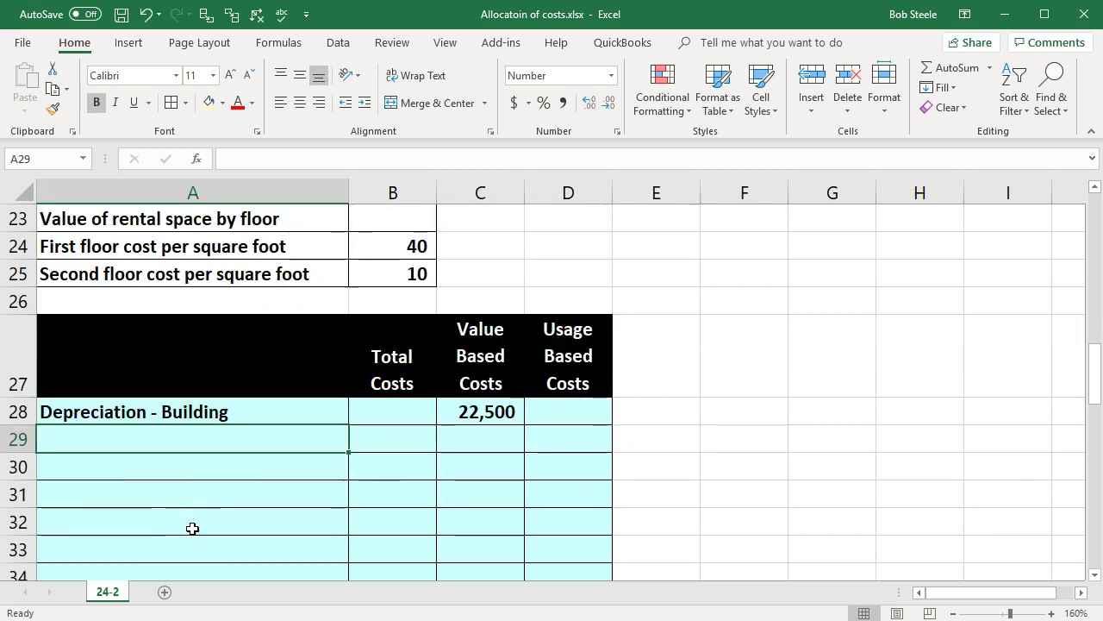
type("=")
scroll(192, 527, "up", 7)
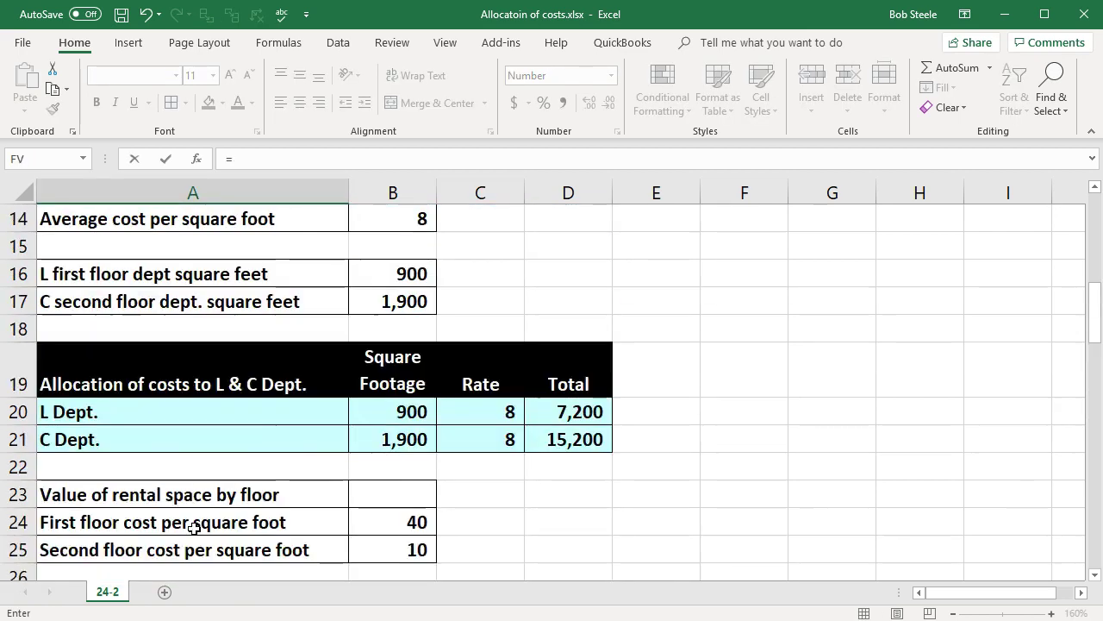
left_click(200, 303)
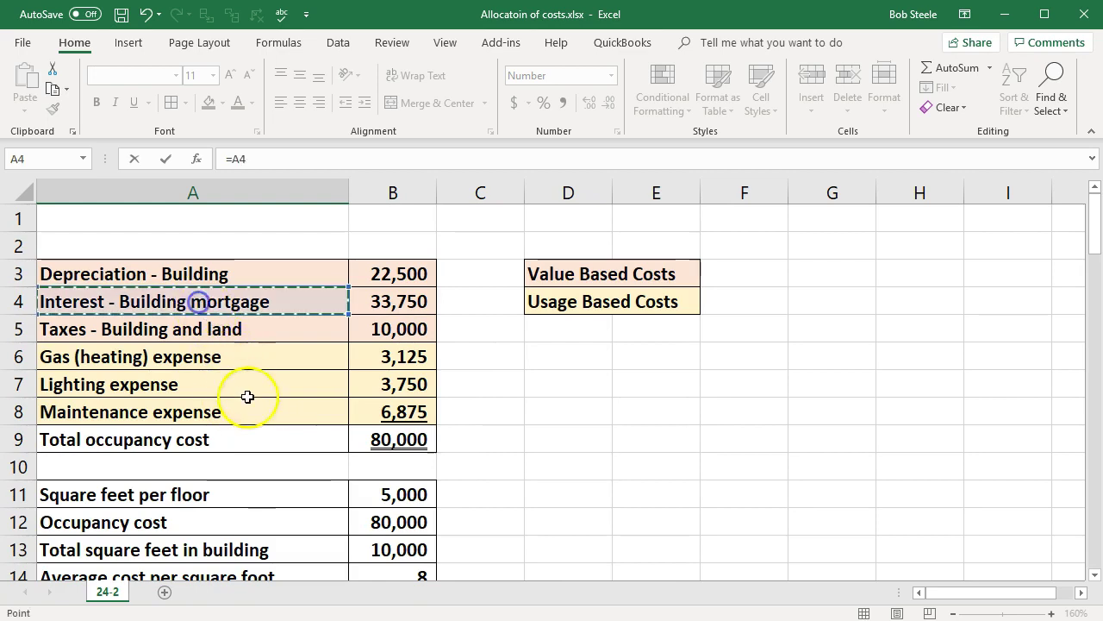
key("Tab")
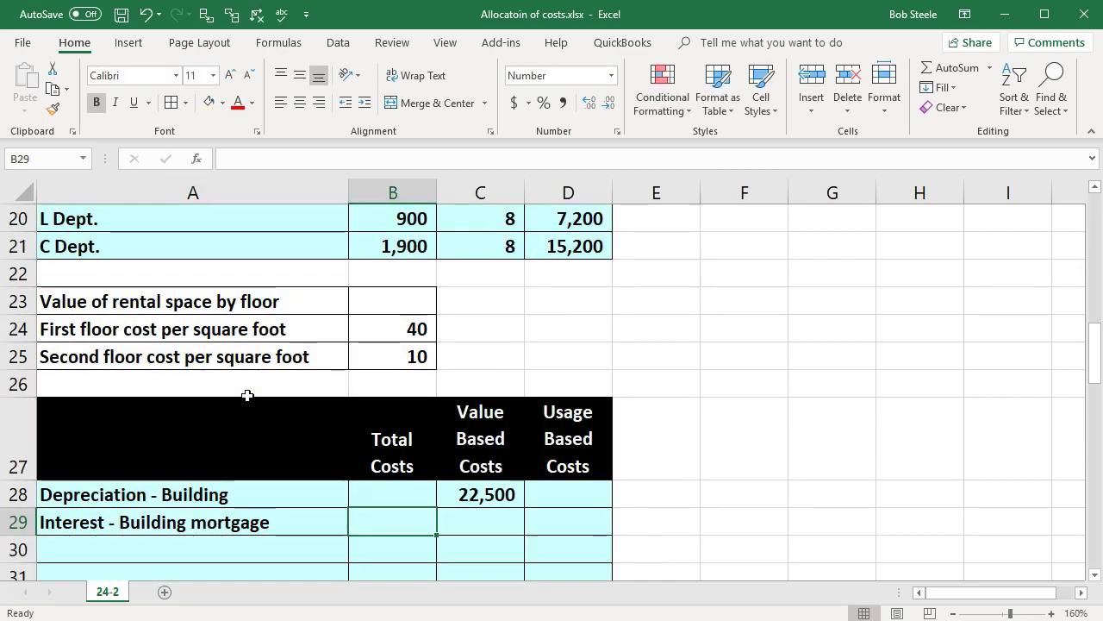
- Link the mortgage interest's value based cost in C29 to its amount with =B4
key("Tab")
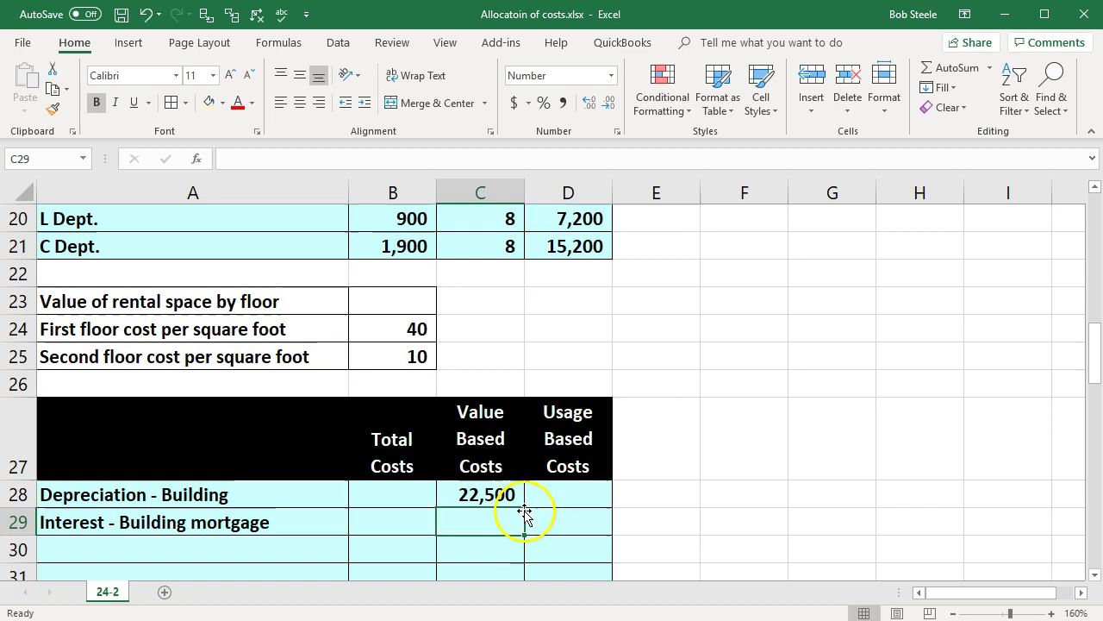
type("=")
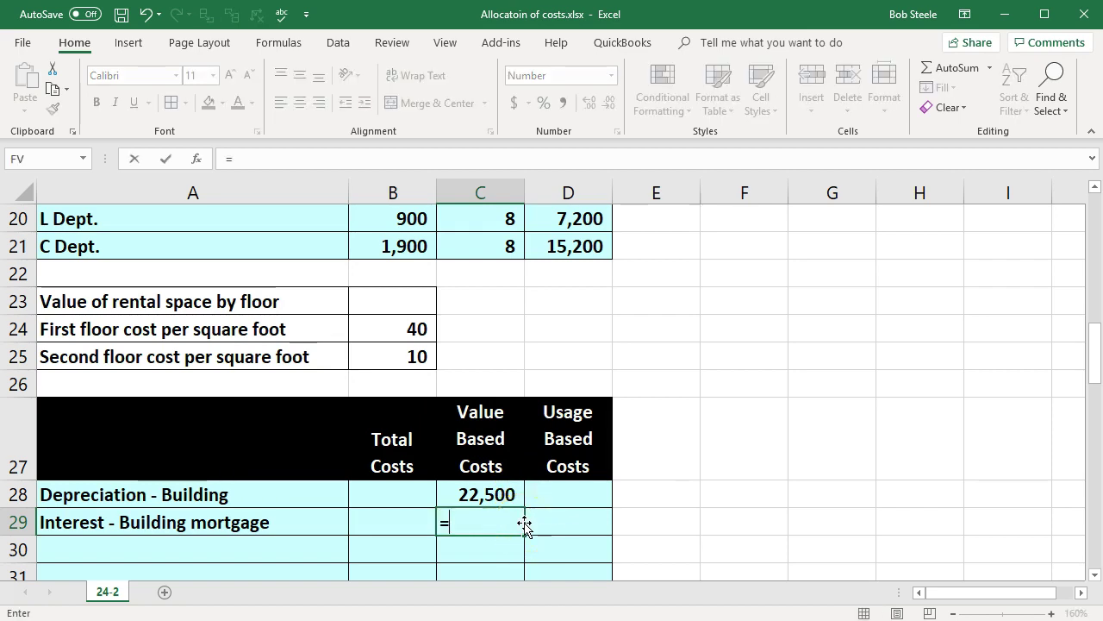
scroll(524, 520, "up", 7)
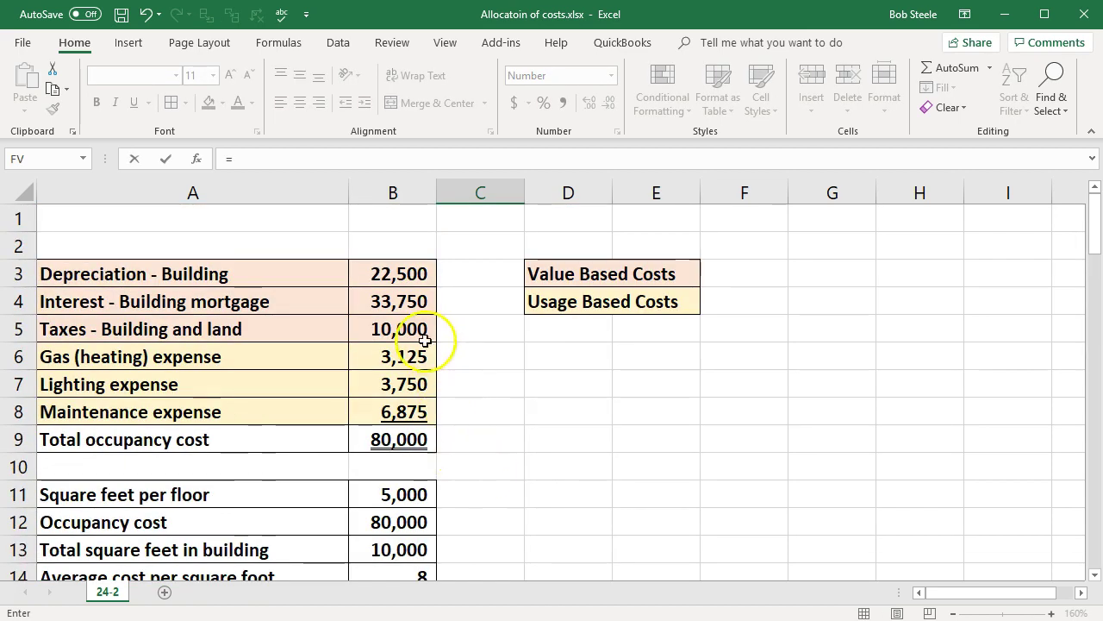
left_click(406, 303)
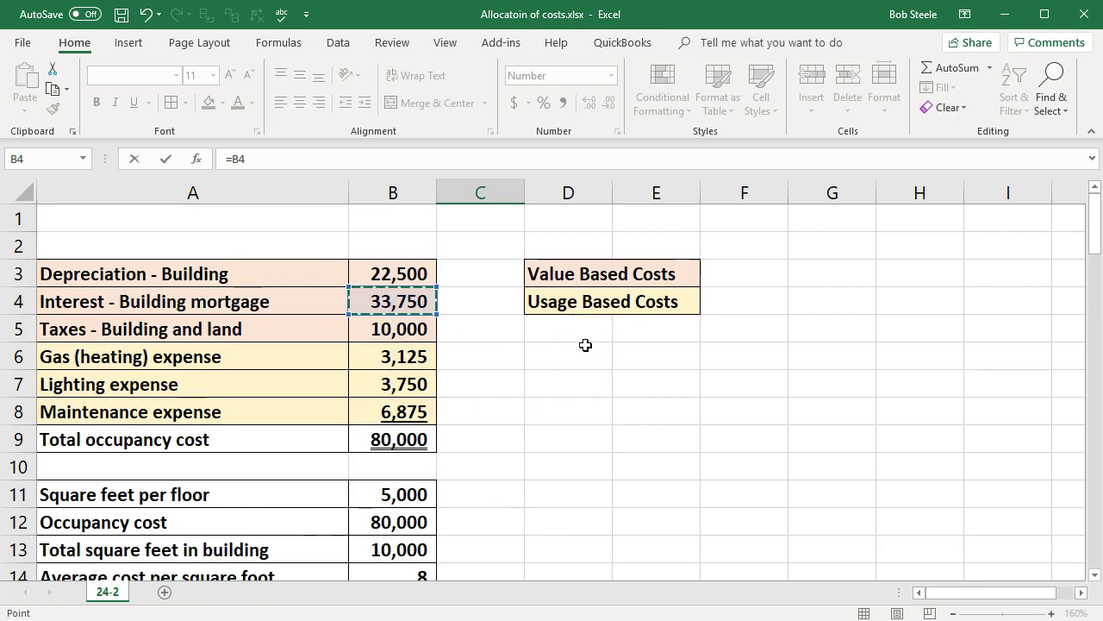
key("Return")
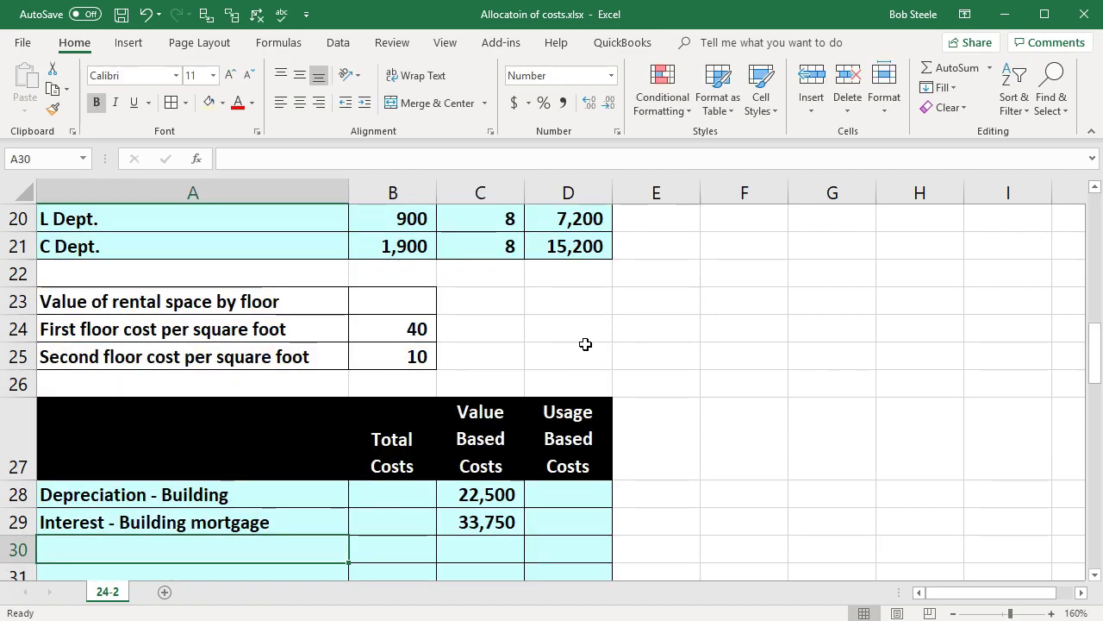
- Label row 30 of the cost table as Taxes - Building and land by linking A30 to the cost list with =A5
scroll(585, 344, "down", 1)
type("=")
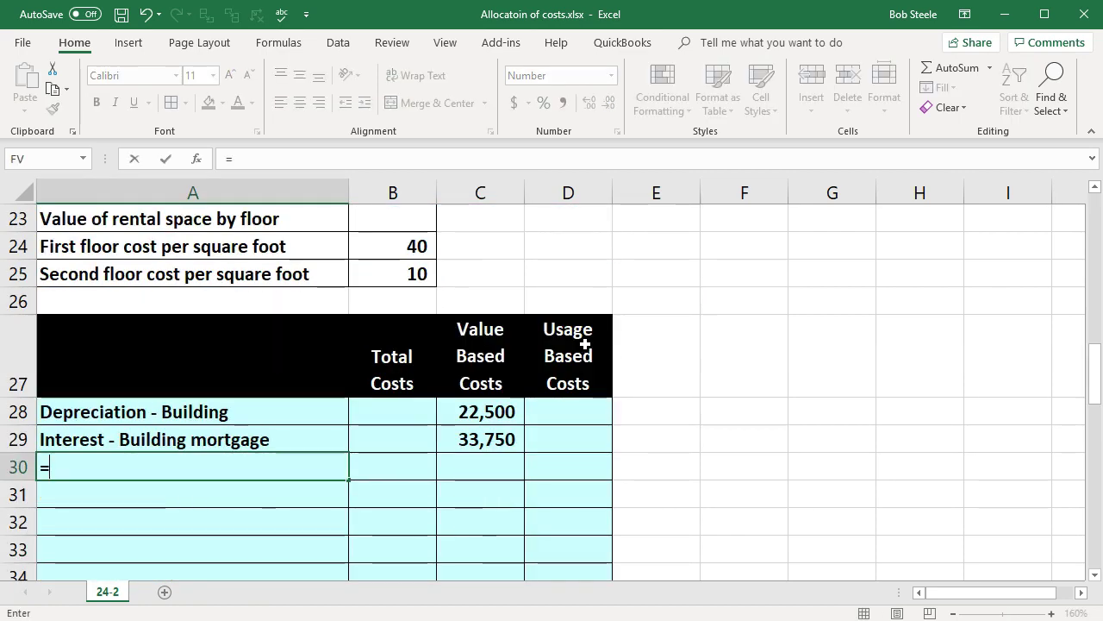
scroll(334, 501, "up", 7)
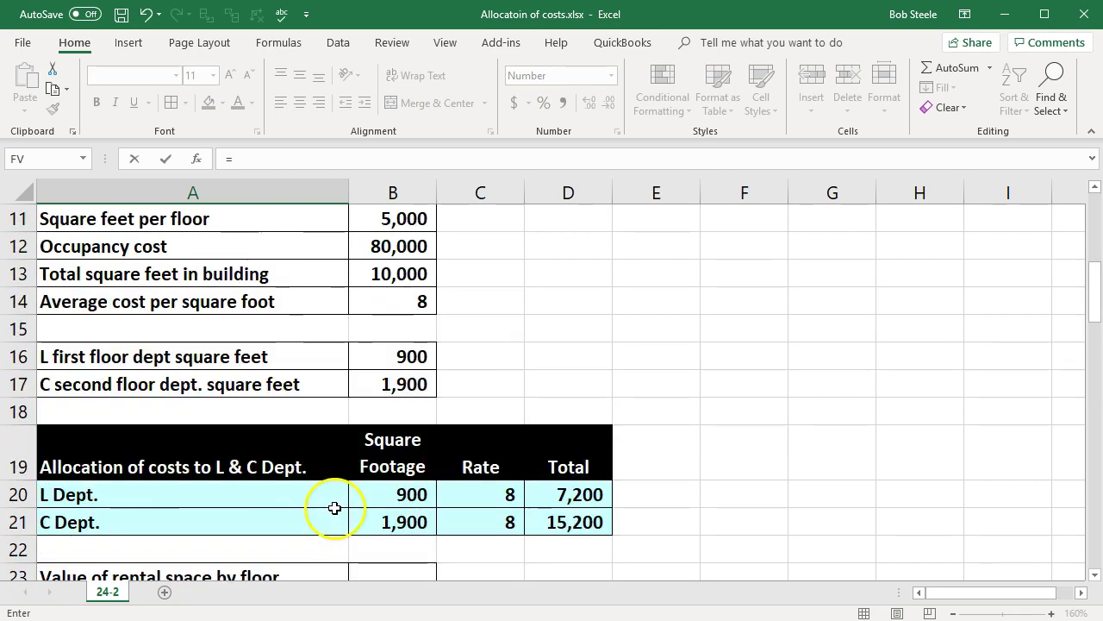
left_click(257, 303)
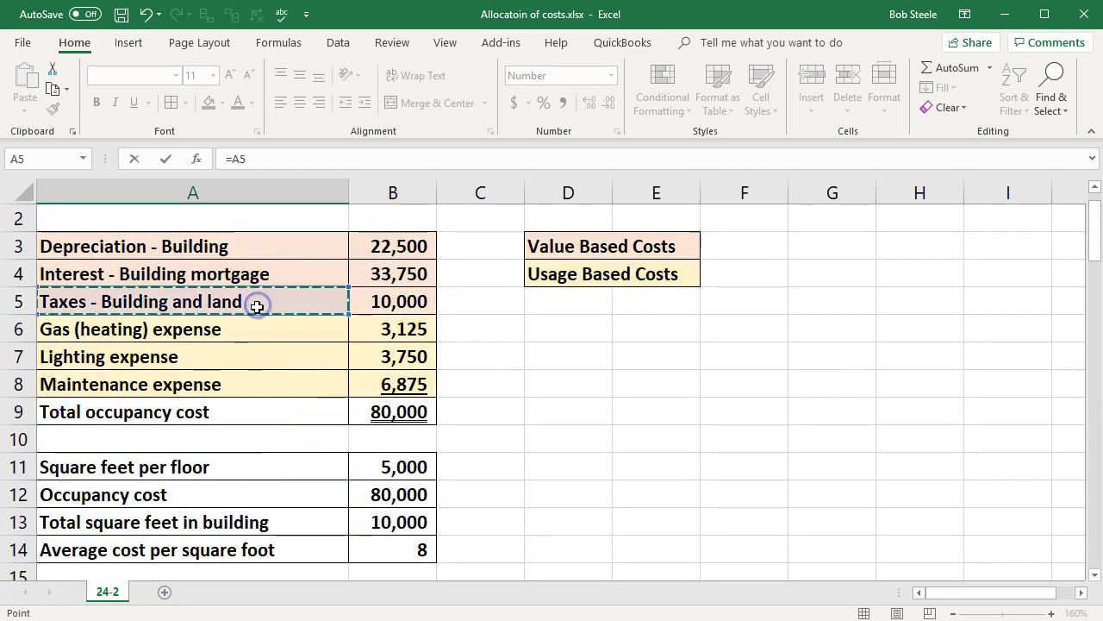
key("Escape")
- Link the building and land taxes' value based cost in C30 to its amount with =B5
scroll(517, 508, "down", 1)
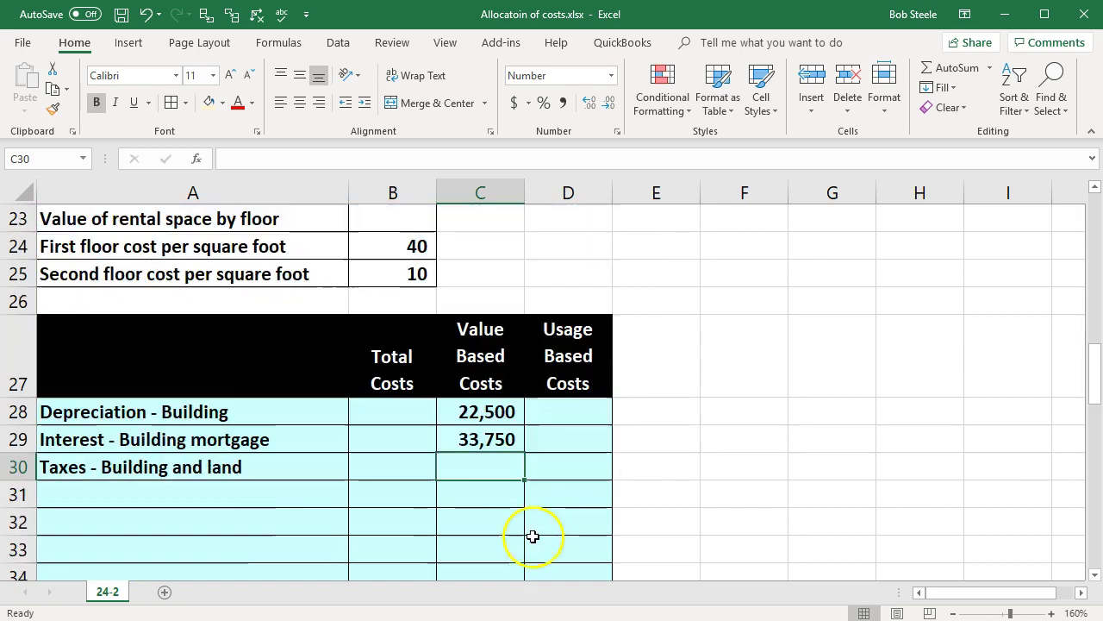
type("=")
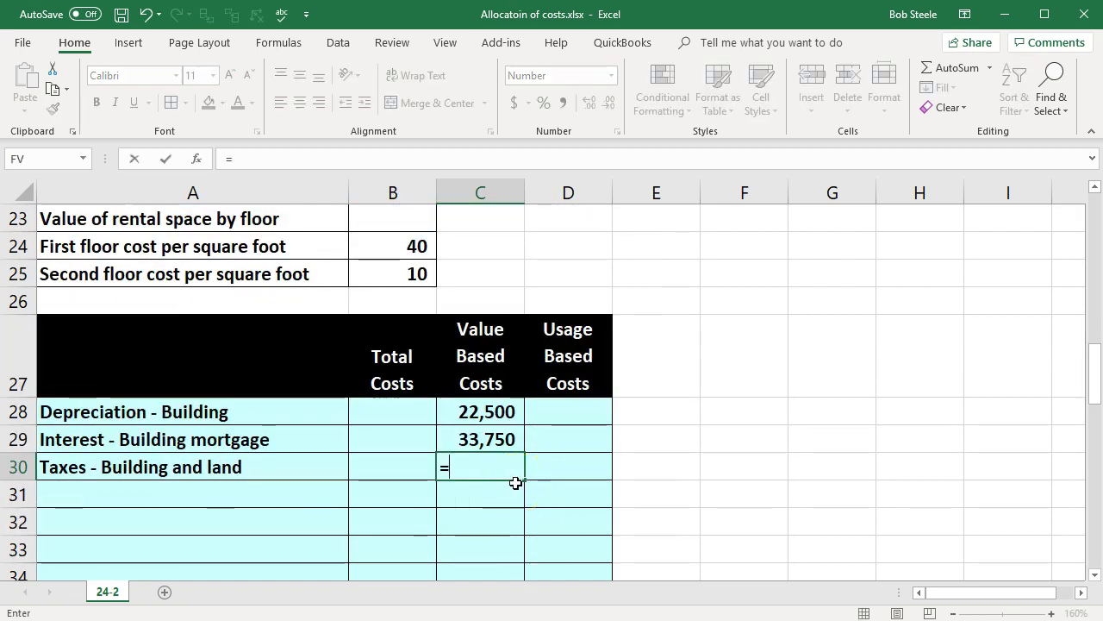
scroll(516, 483, "up", 7)
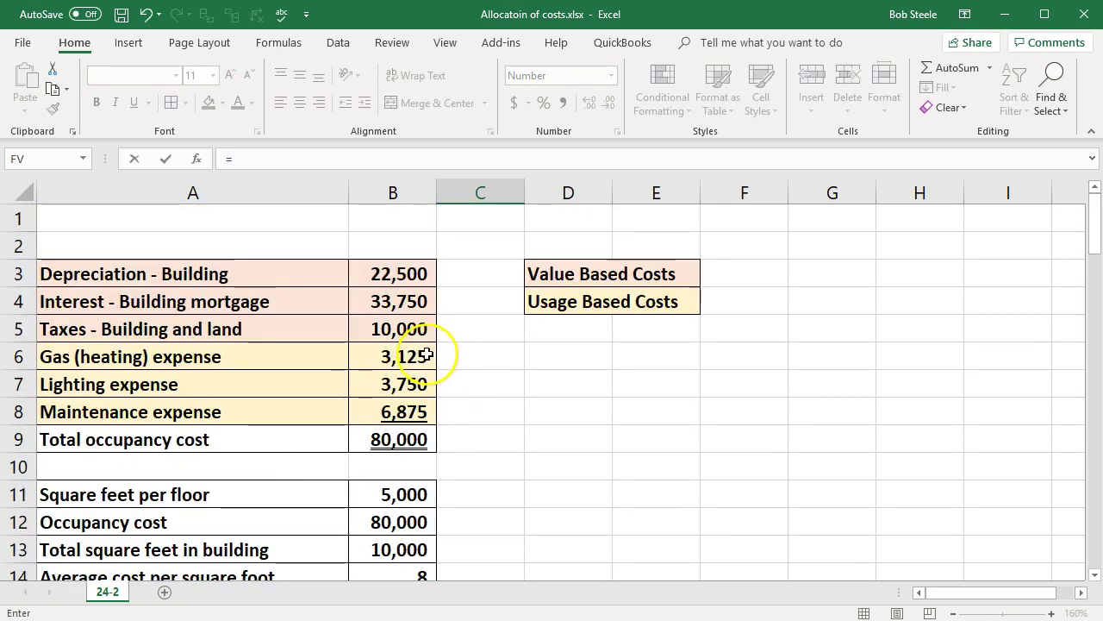
left_click(415, 336)
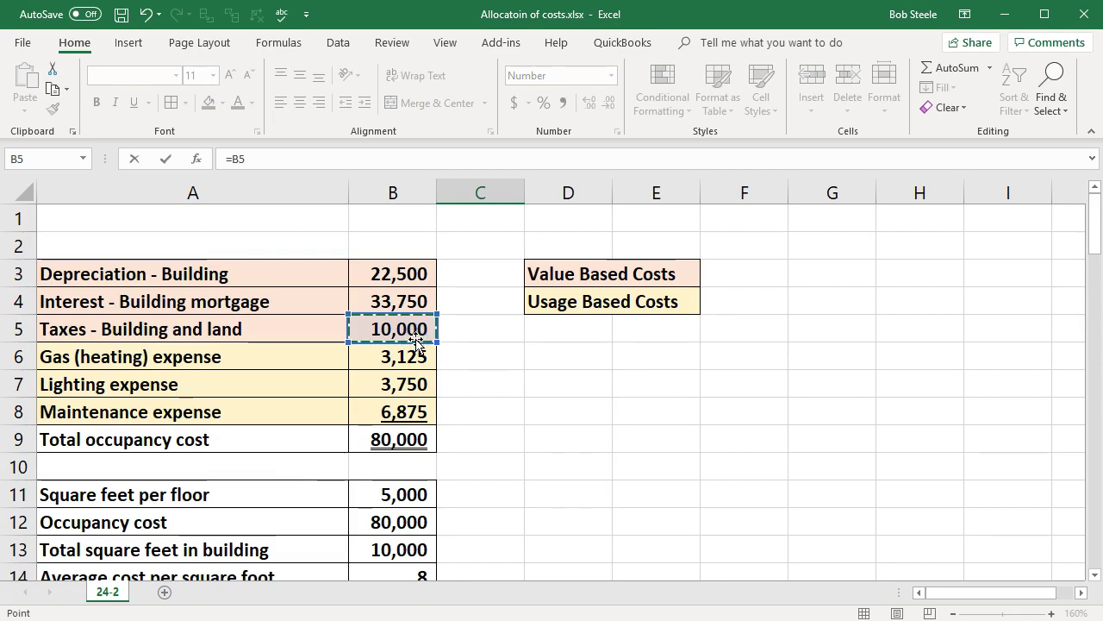
key("Return")
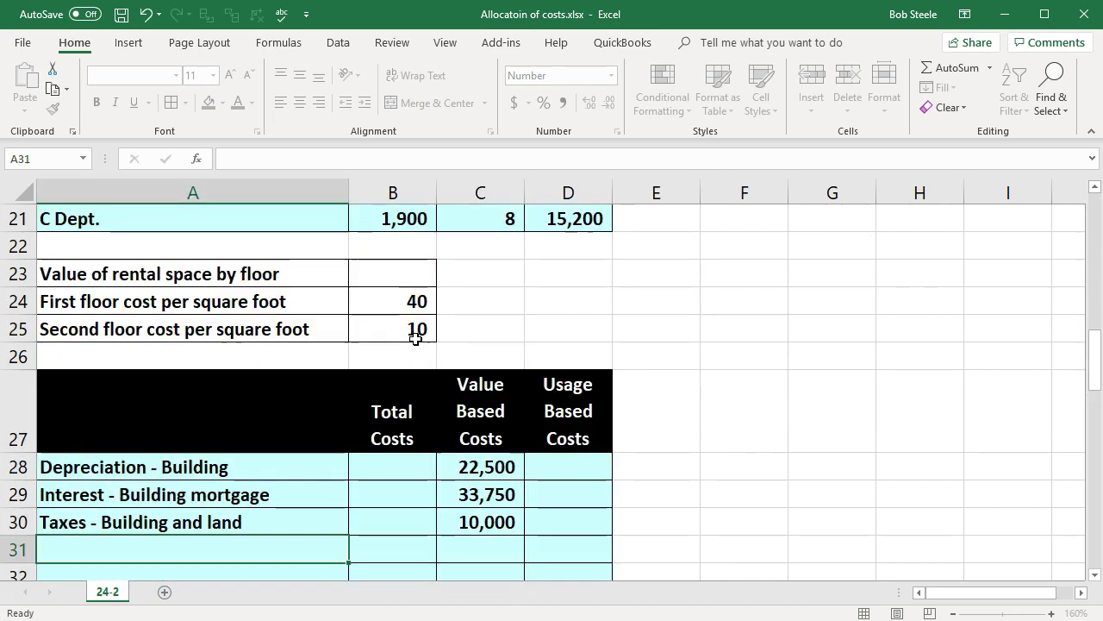
- Label row 31 of the cost table as Gas (heating) expense by linking A31 to the cost list with =A6
scroll(416, 338, "down", 1)
type("=")
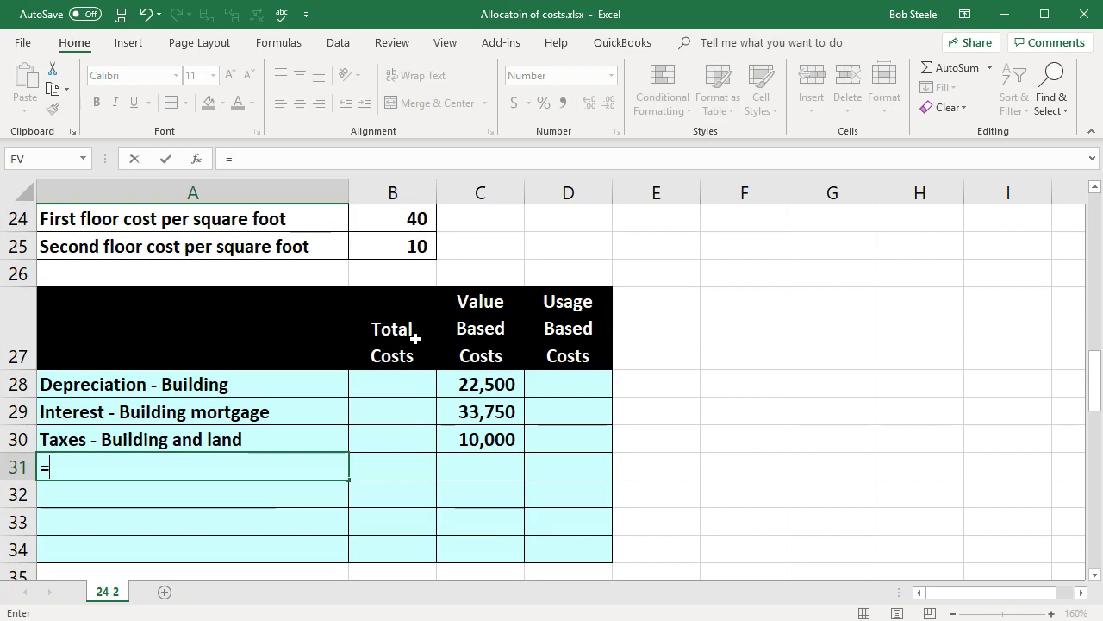
scroll(435, 474, "up", 8)
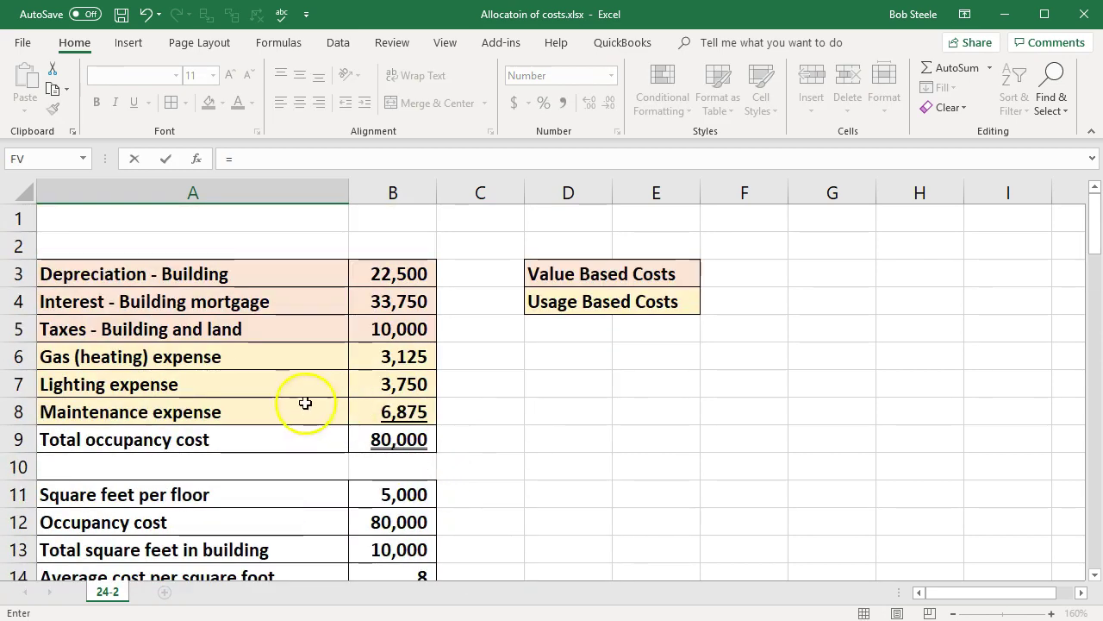
left_click(197, 362)
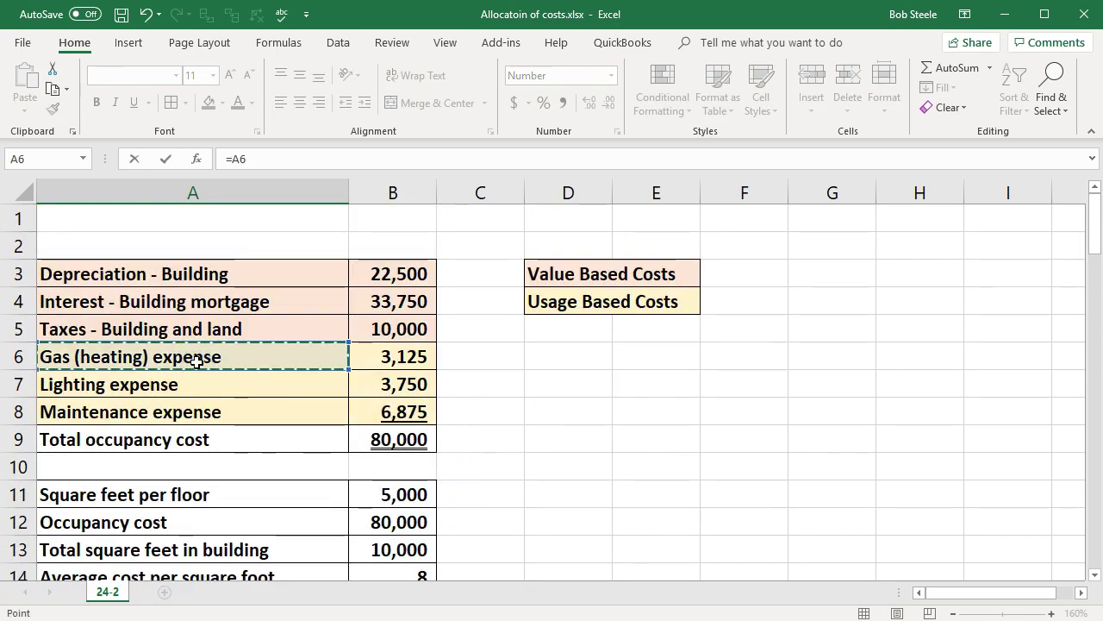
key("Tab")
- Link the gas expense's usage based cost in D31 to its amount with =B6
key("Tab")
key("Tab")
scroll(197, 362, "down", 1)
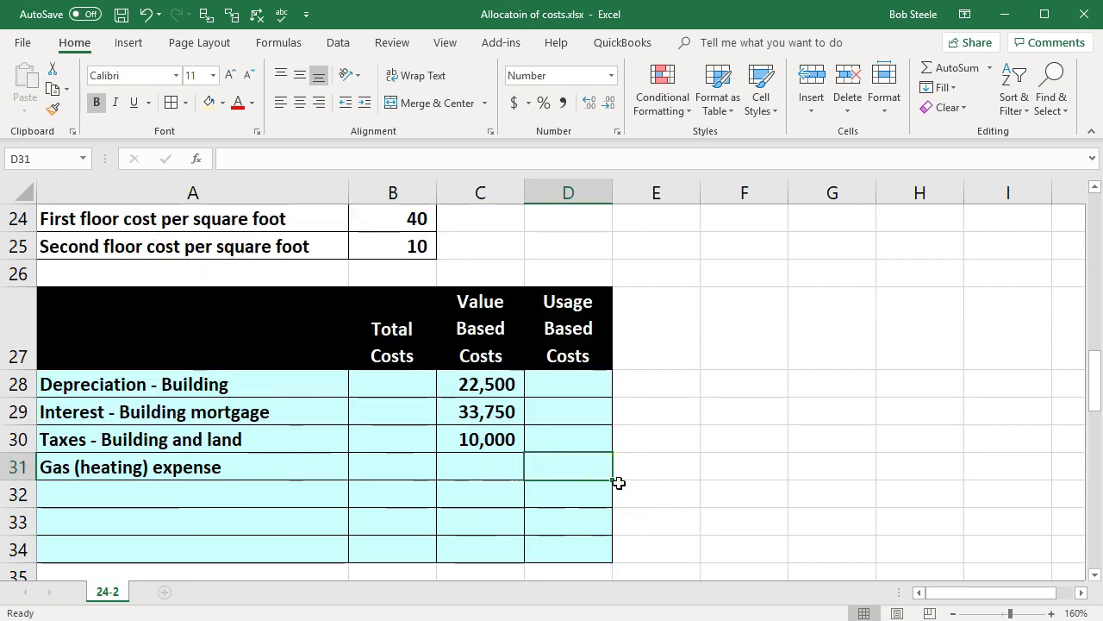
type("=")
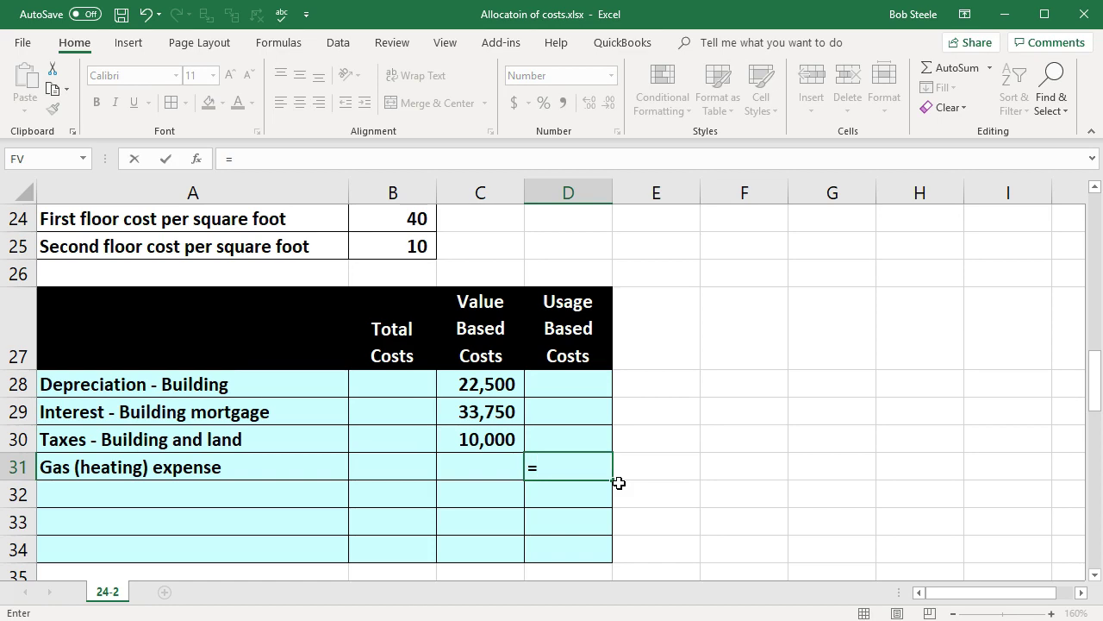
scroll(619, 483, "up", 8)
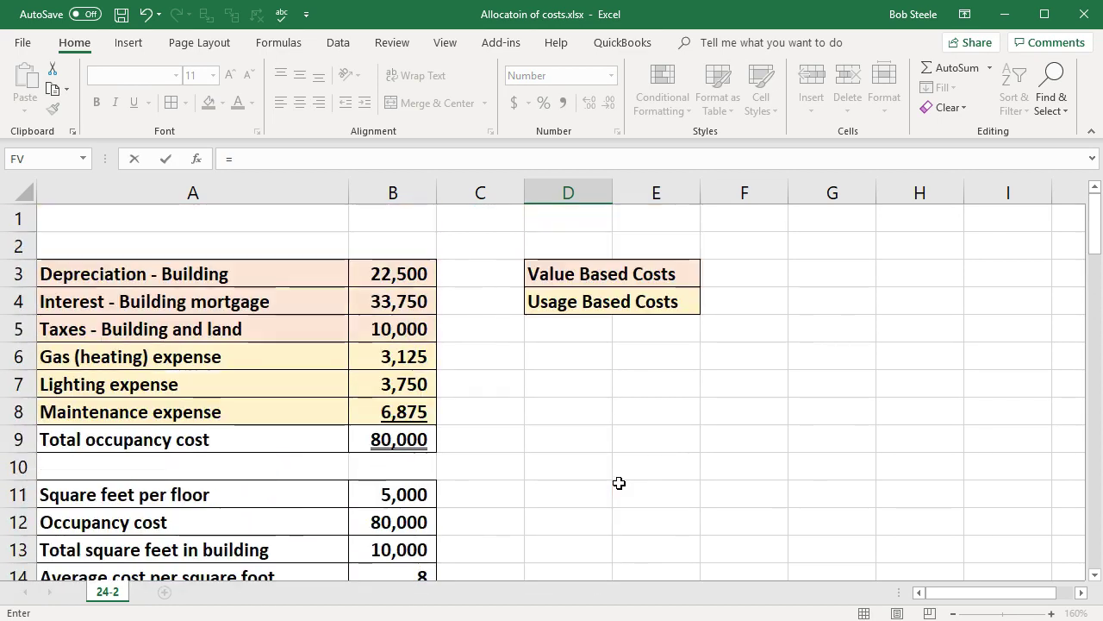
left_click(410, 357)
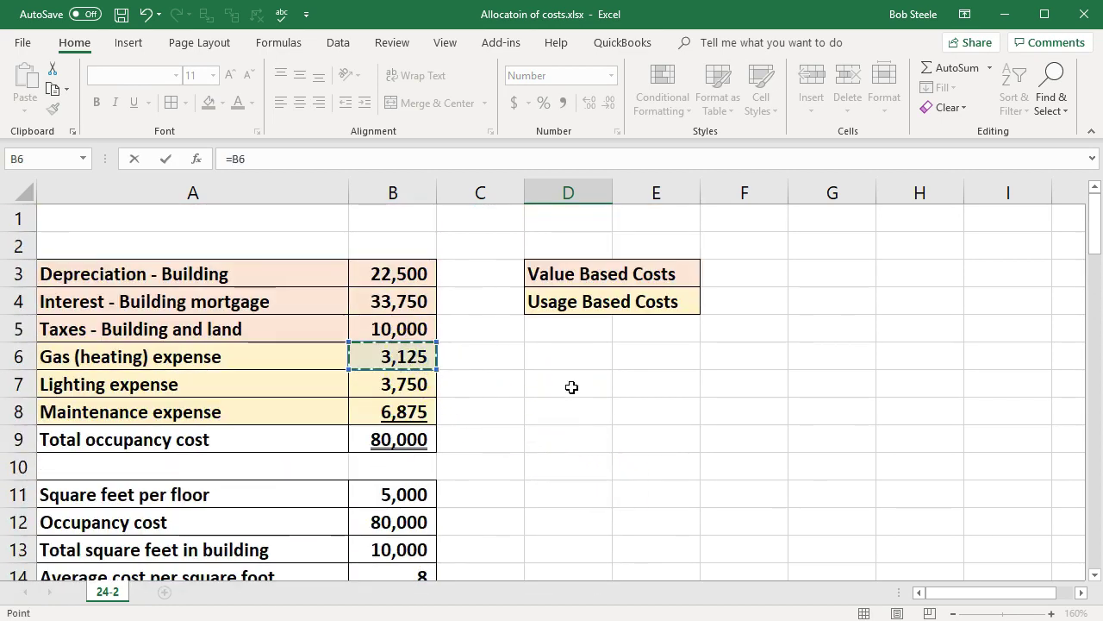
key("Return")
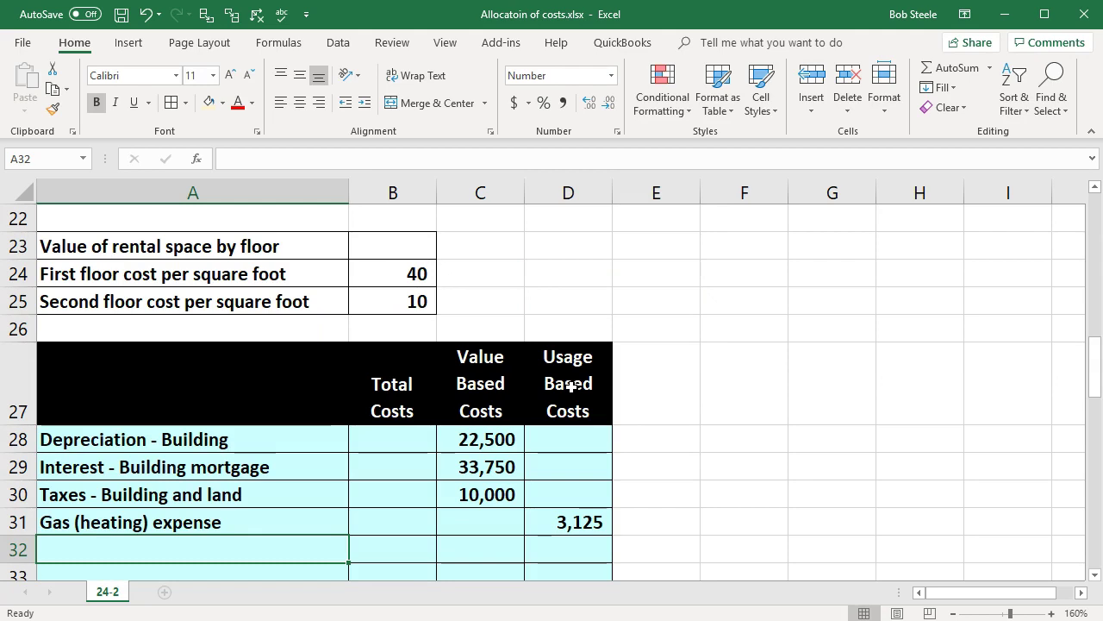
- Label row 32 of the cost table as Lighting expense by linking A32 to the cost list with =A7
type("=")
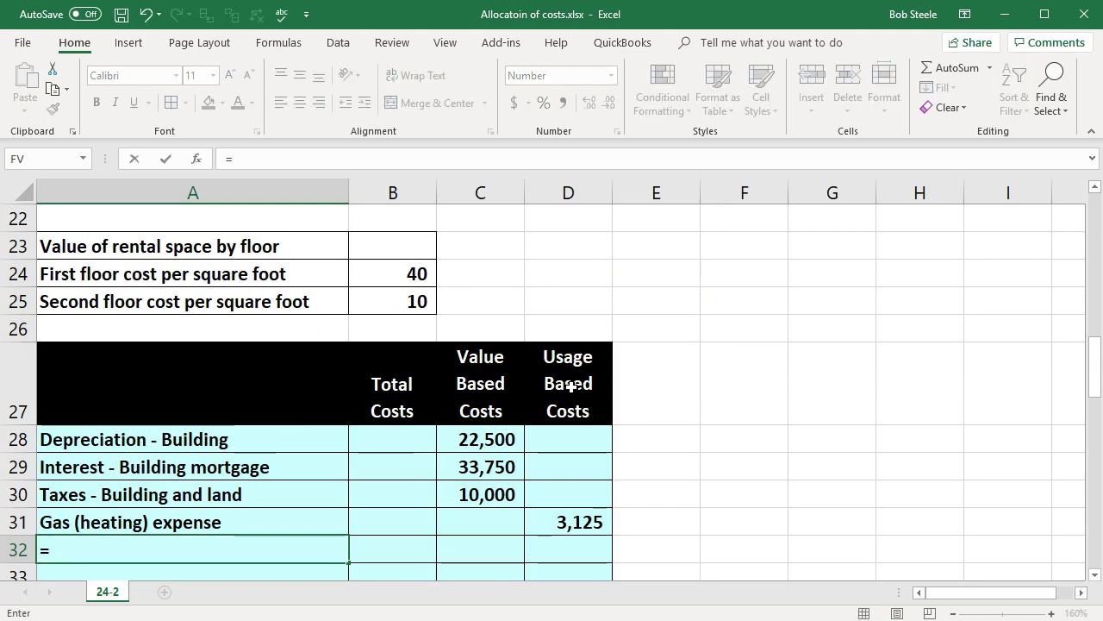
scroll(572, 387, "up", 7)
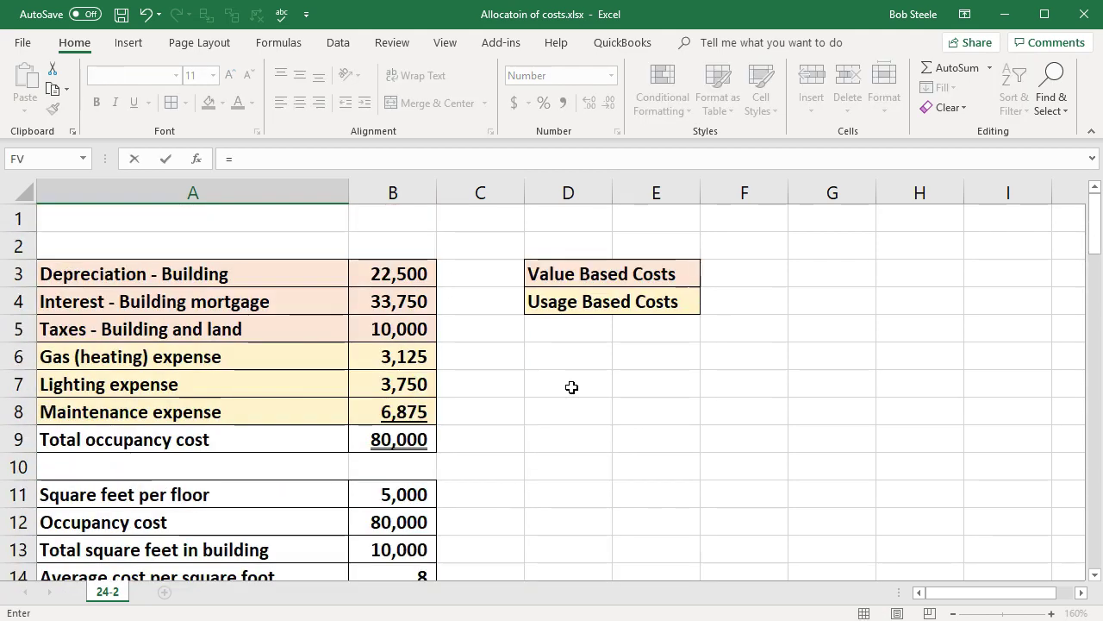
left_click(246, 395)
key("Tab")
- Link the lighting expense's usage based cost in D32 to its amount with =B7
key("Tab")
key("Tab")
scroll(247, 388, "down", 1)
left_click(544, 511)
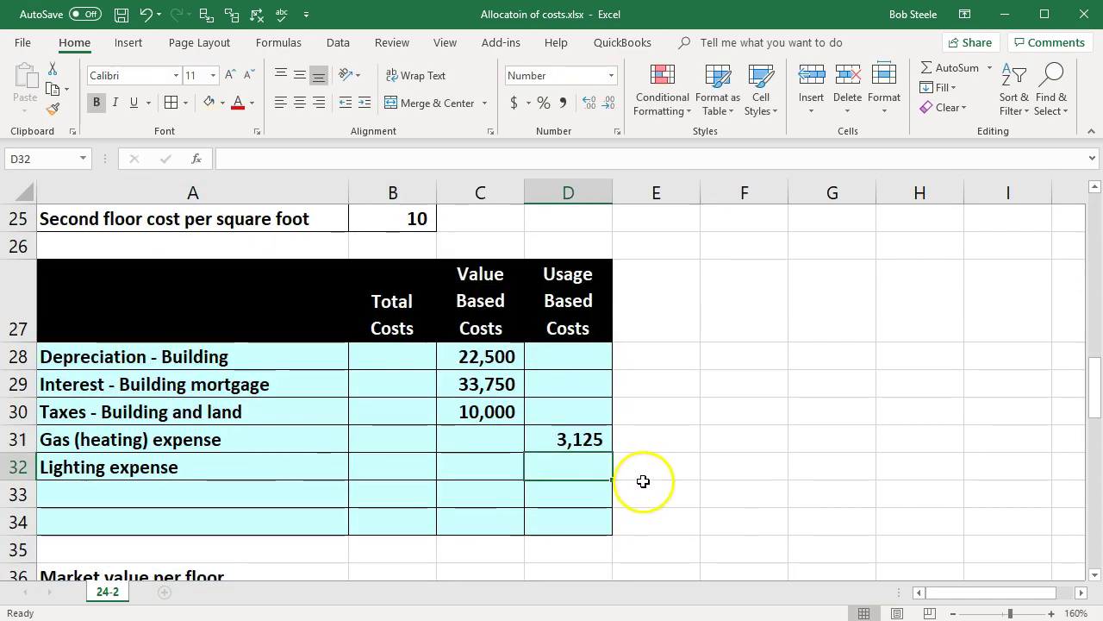
type("=")
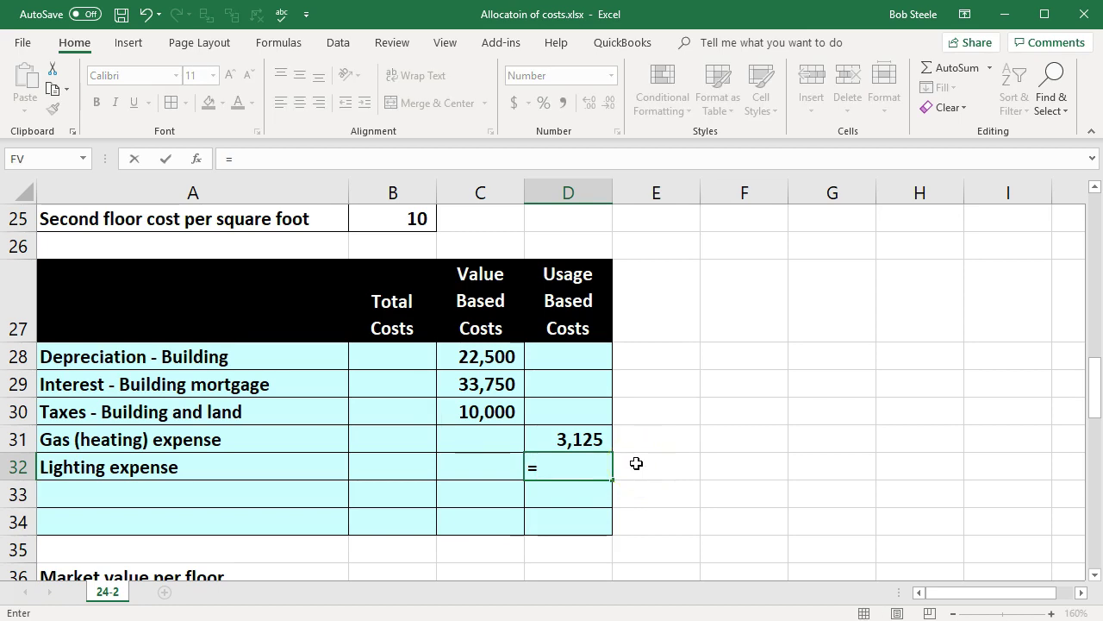
scroll(636, 466, "up", 8)
left_click(409, 386)
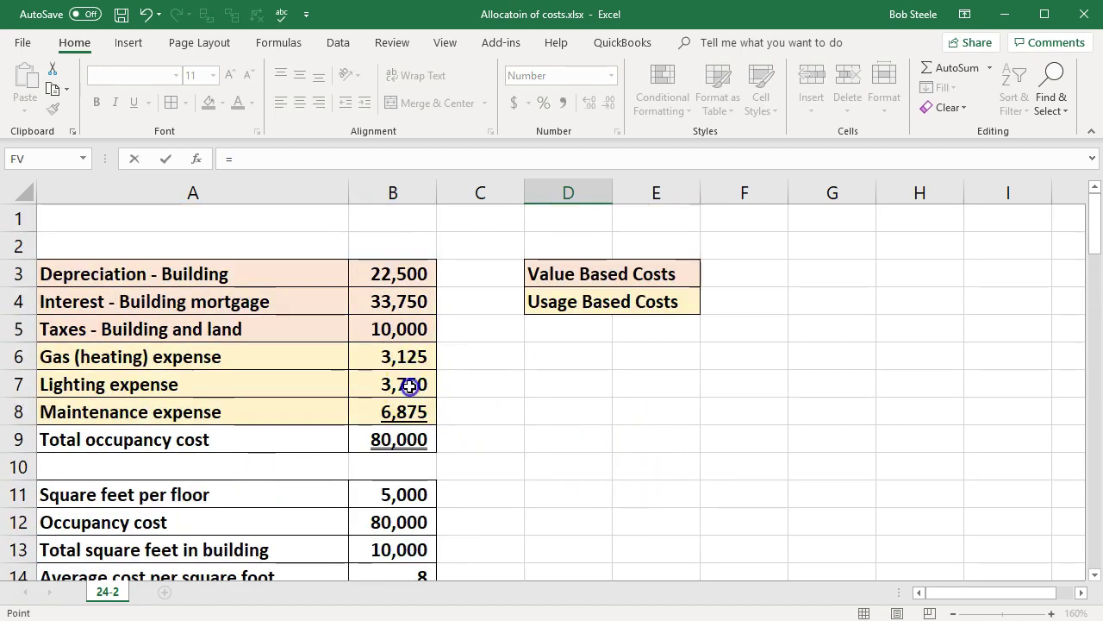
key("Return")
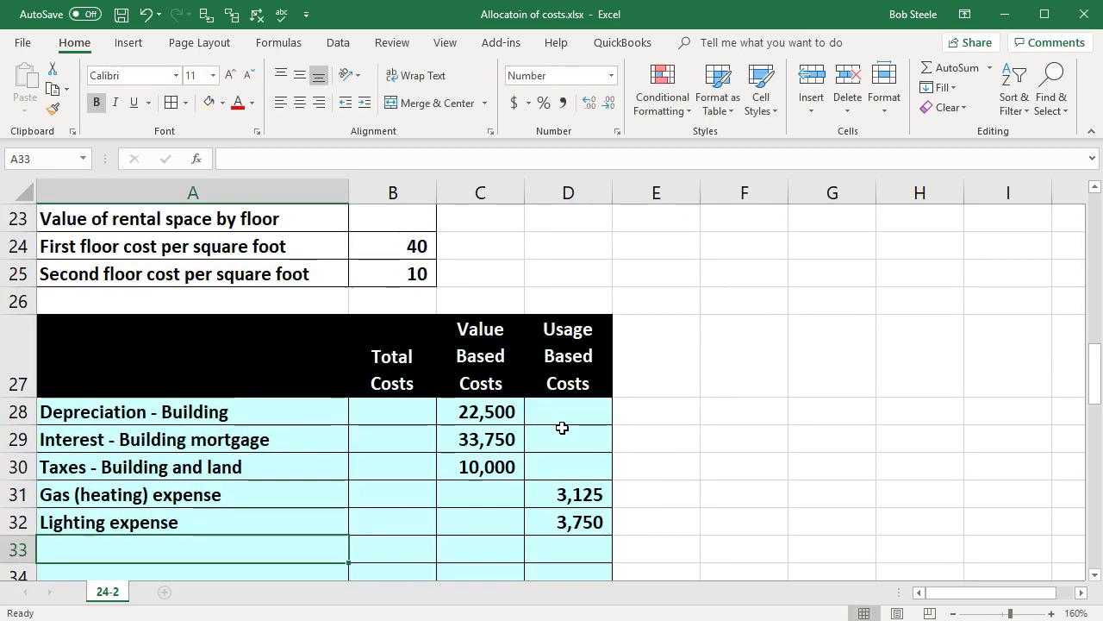
- Label row 33 of the cost table as Maintenance expense by linking A33 to the cost list with =A8
scroll(562, 427, "down", 1)
type("=")
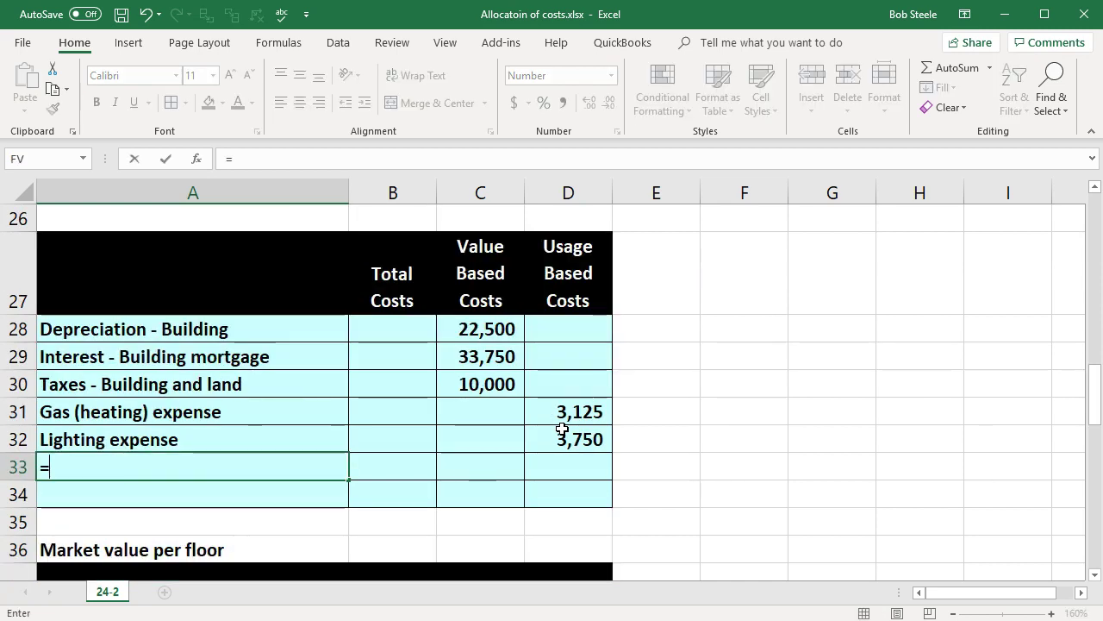
scroll(522, 502, "up", 8)
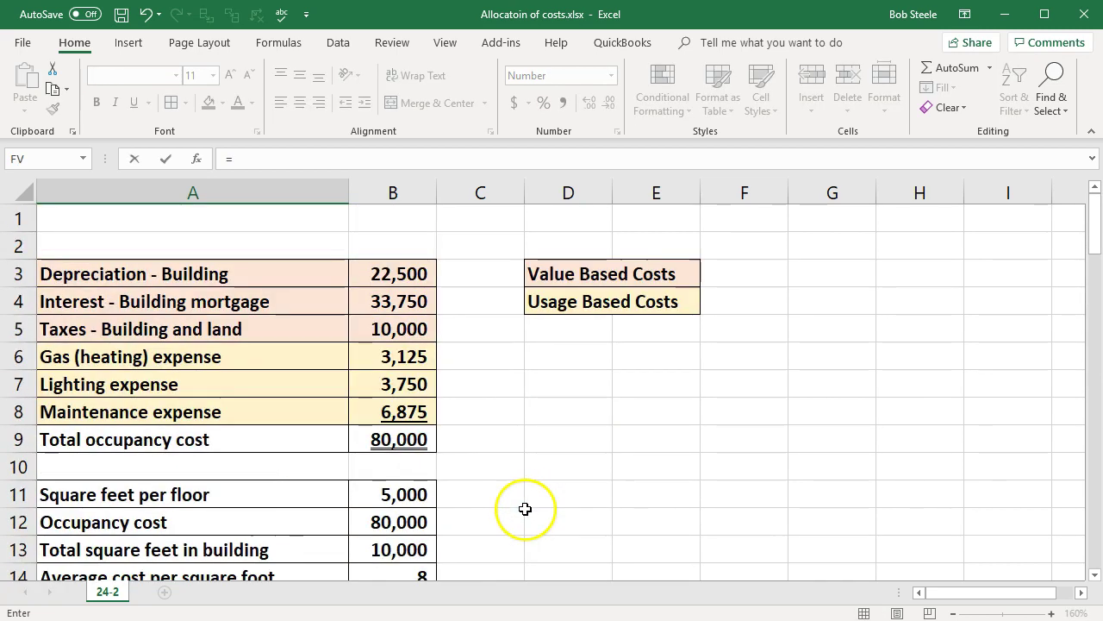
left_click(148, 417)
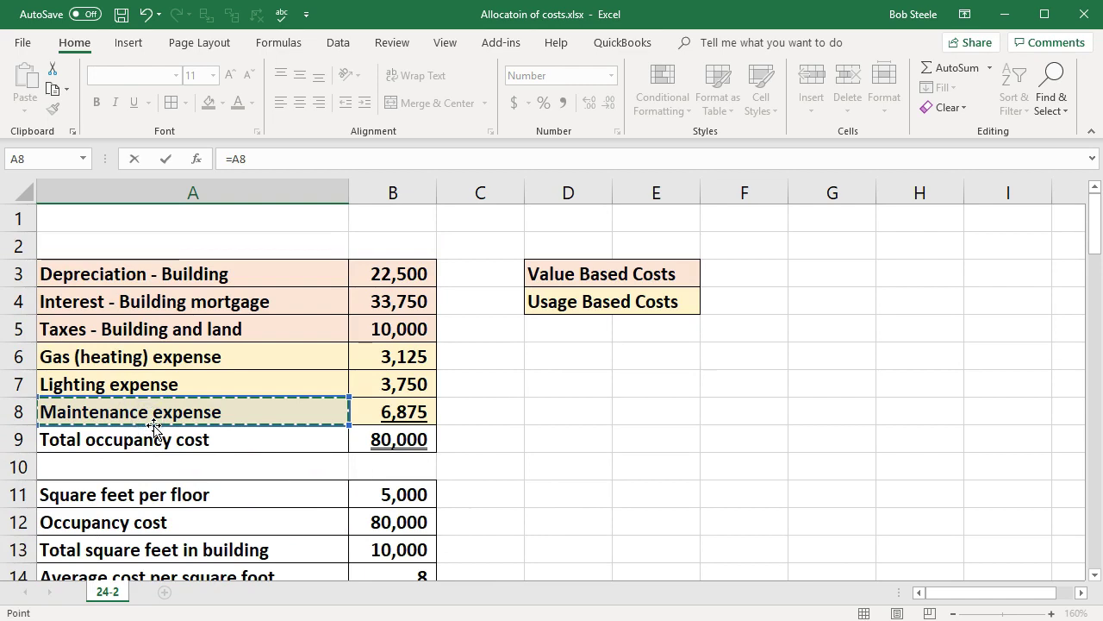
key("Tab")
key("Tab")
key("Tab")
- Link the maintenance expense's usage based cost in D33 with =B8, and paste the label Total occupancy cost into A34
scroll(738, 525, "down", 1)
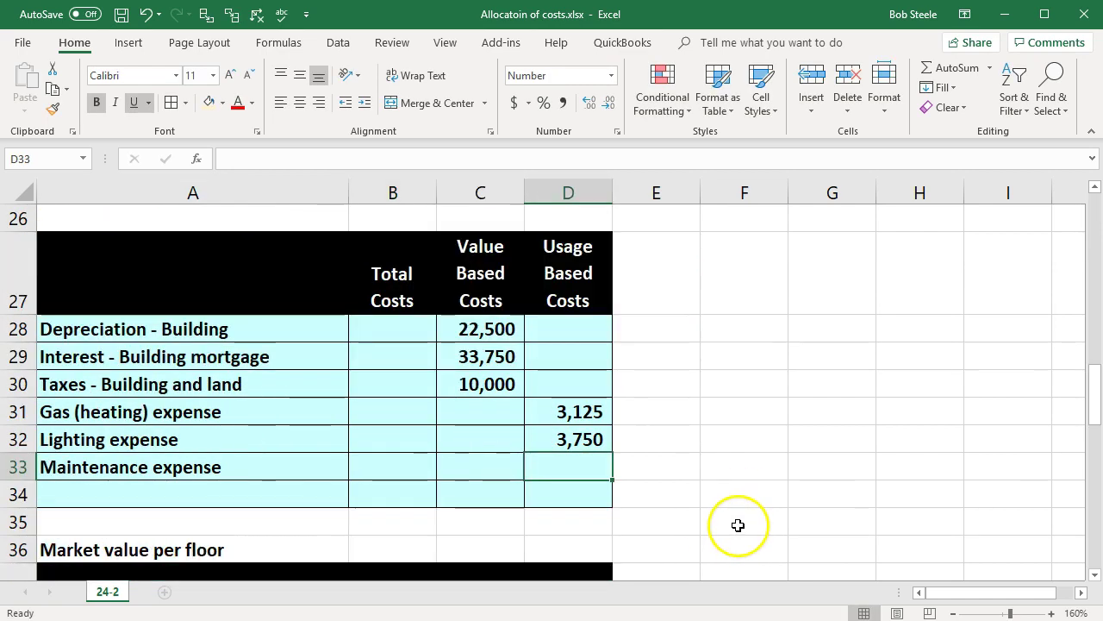
type("=")
scroll(737, 525, "up", 8)
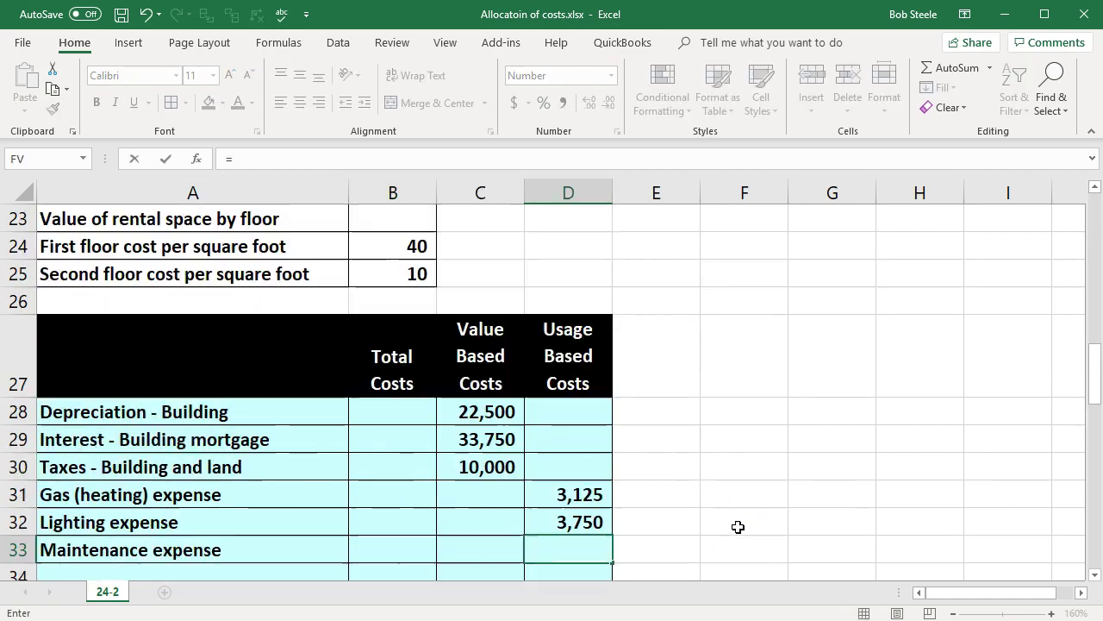
left_click(421, 412)
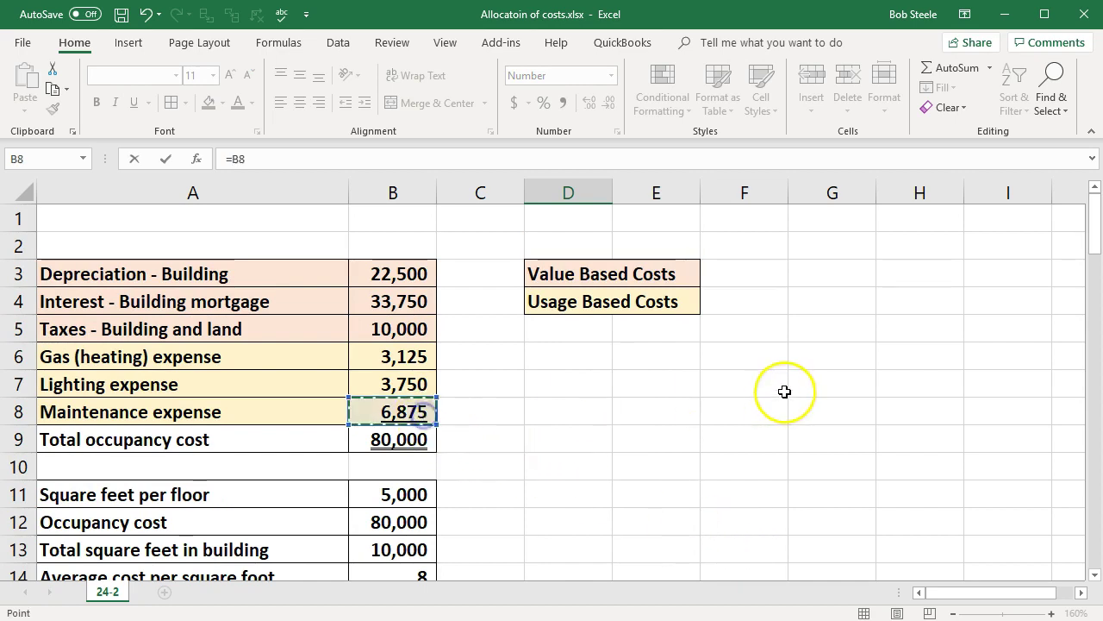
key("Return")
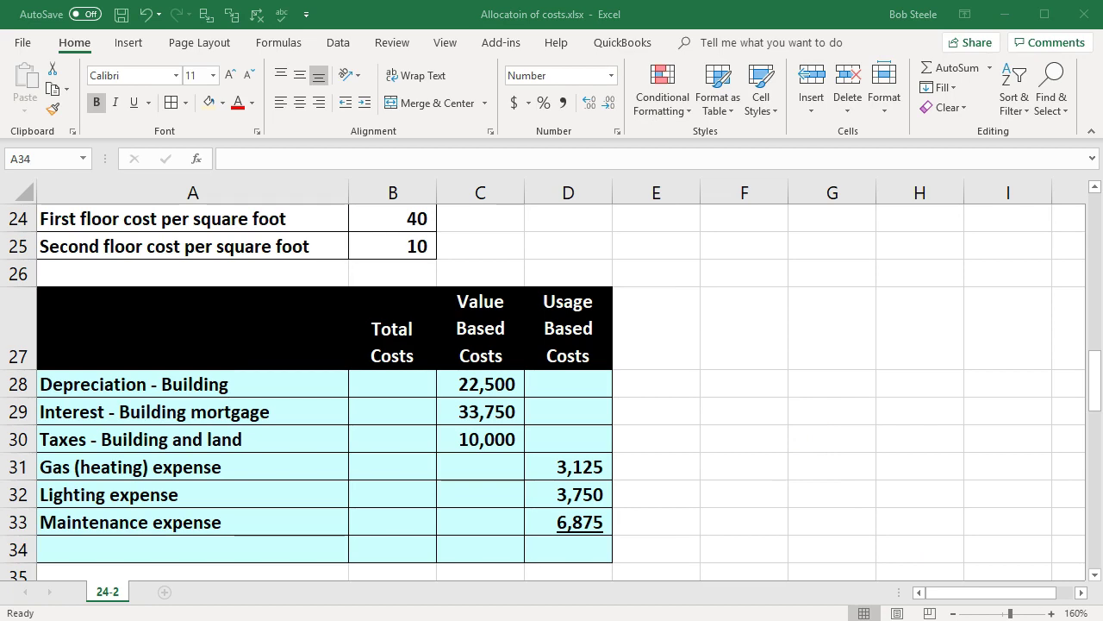
left_click(197, 550)
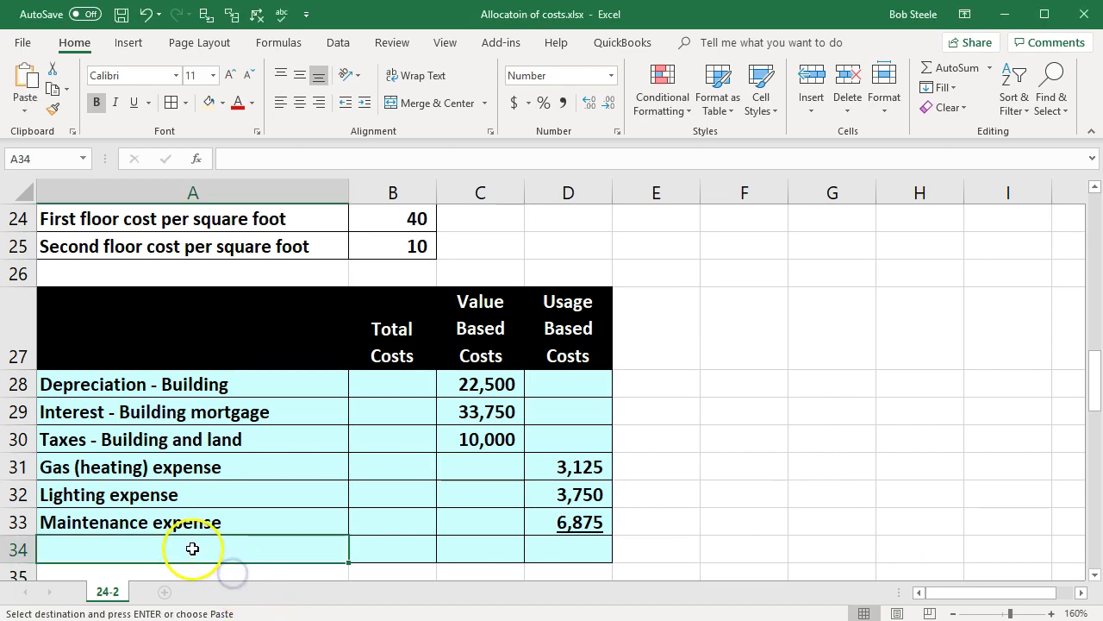
key("ctrl+v")
- Total the depreciation row in B28 with =SUM(C28:D28) and fill the formula down the Total Costs column to B33
left_click(398, 388)
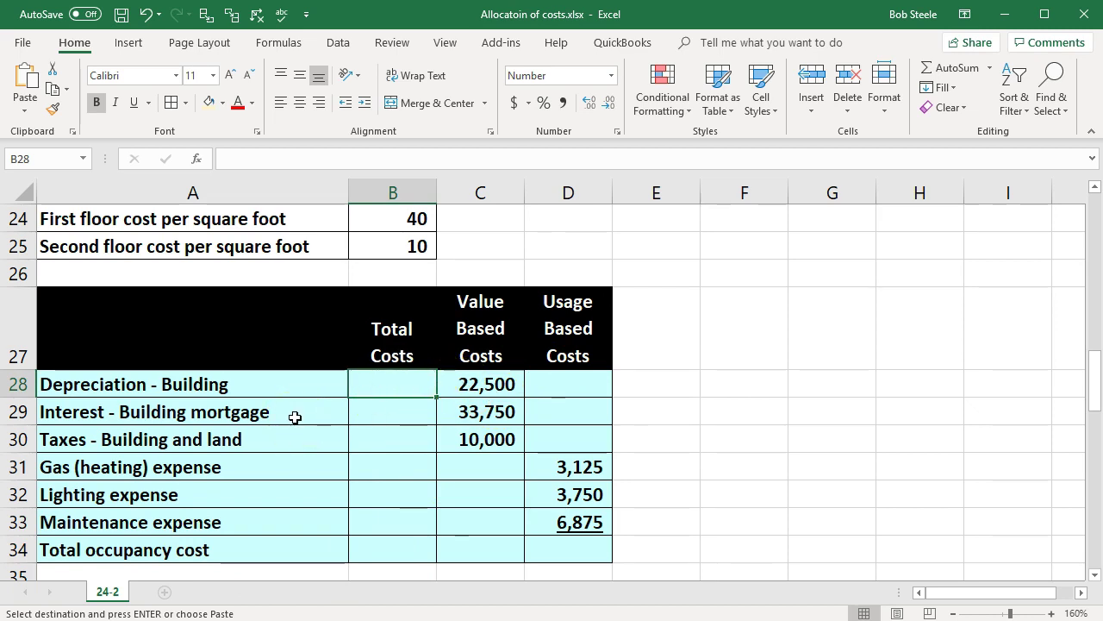
type("=sum(")
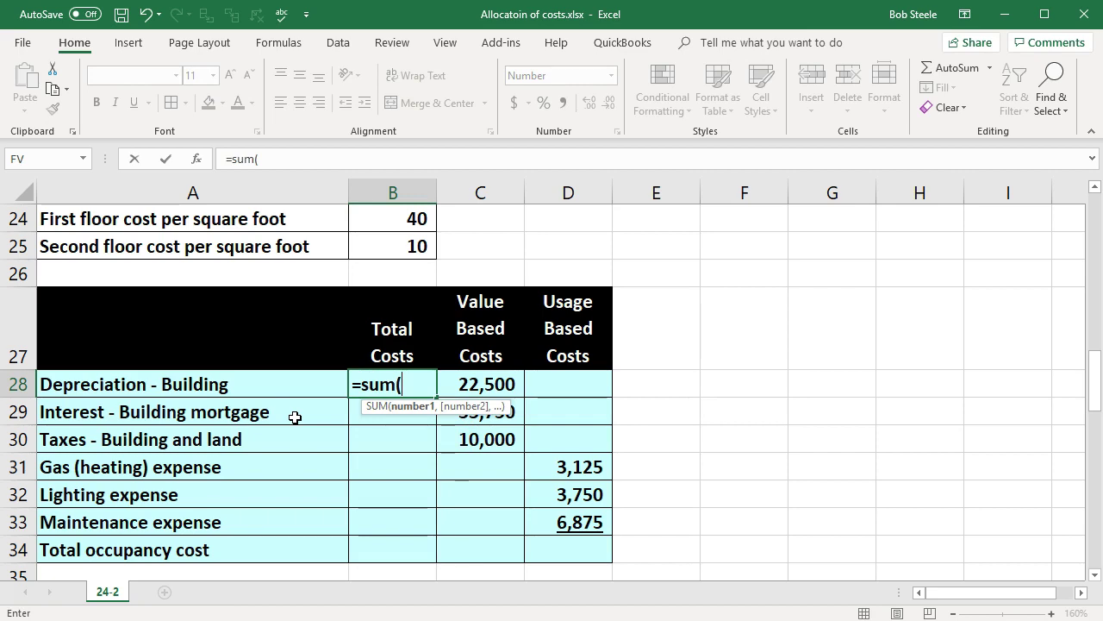
left_click_drag(472, 383, 556, 386)
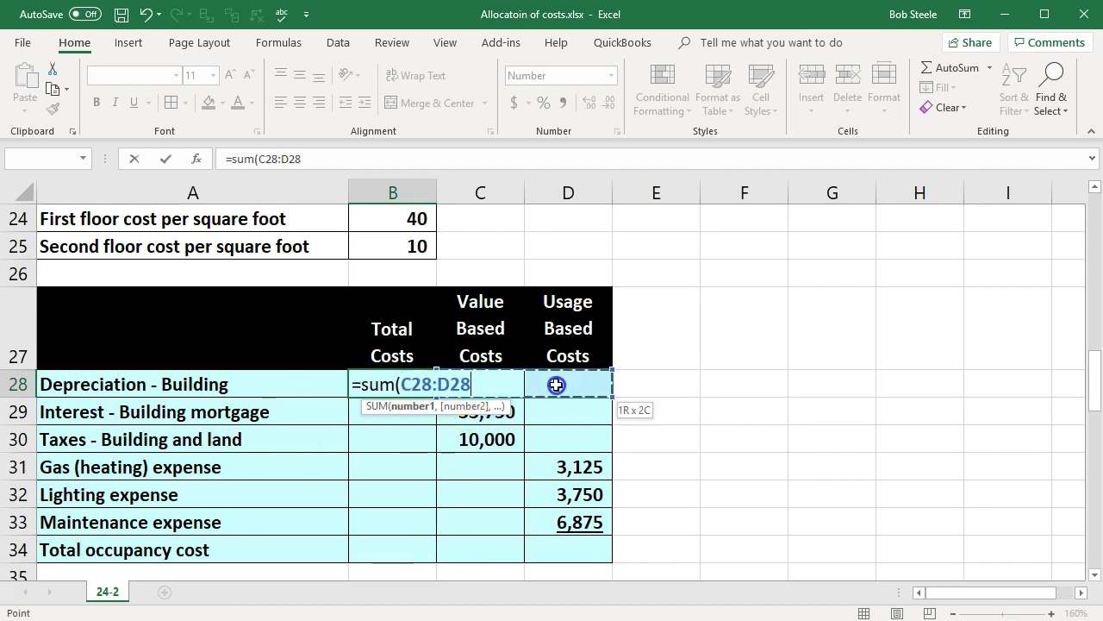
key("Return")
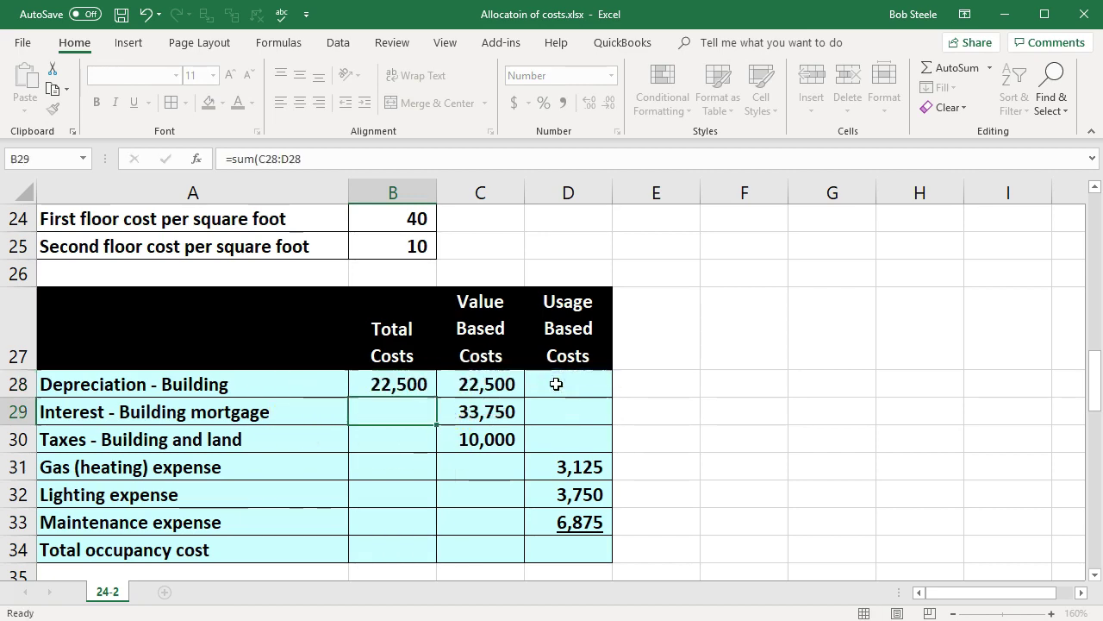
left_click(417, 384)
left_click_drag(440, 396, 424, 523)
- Sum the Total Costs column in the Total occupancy cost row by entering =SUM(B28:B33) in B34
left_click(404, 549)
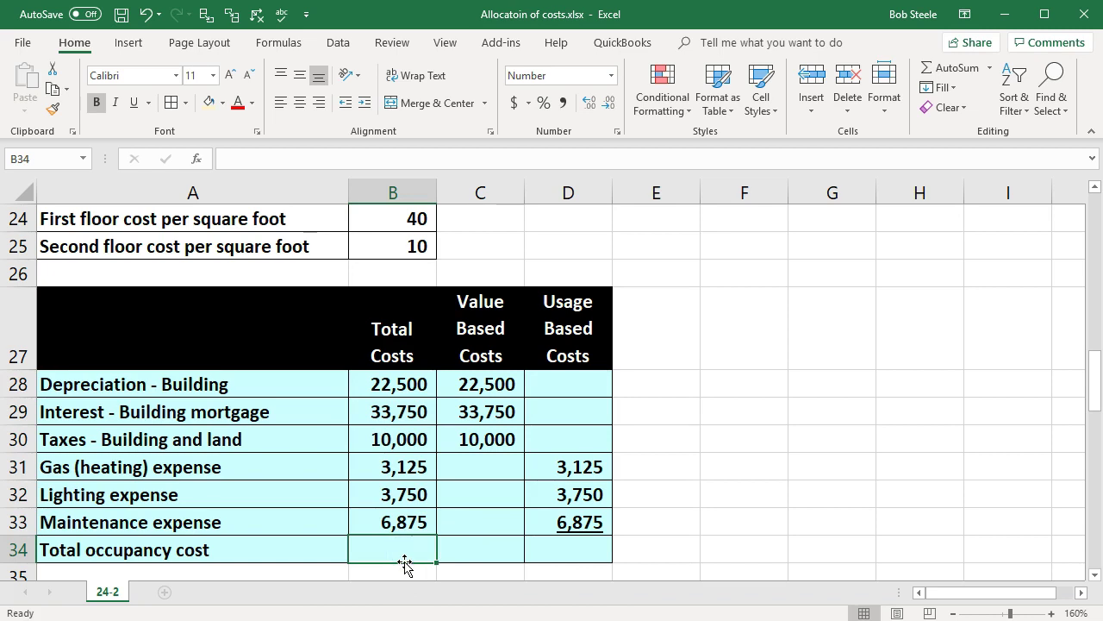
type("=sum(")
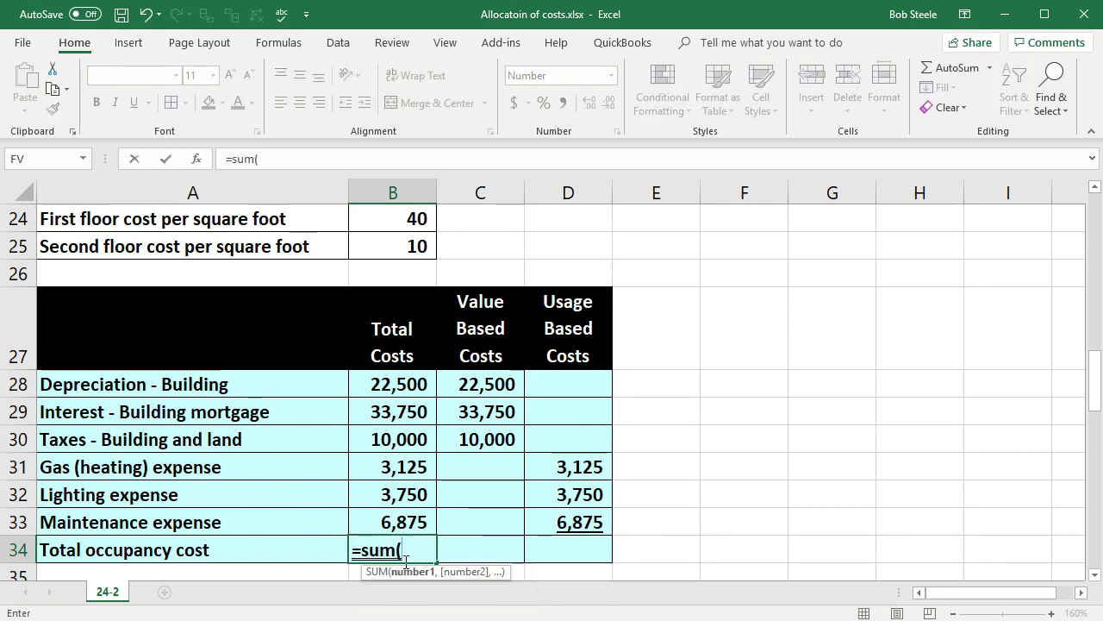
key("Up")
key("shift+Up")
key("shift+Up")
key("shift+Up")
key("shift+Up")
key("shift+Up")
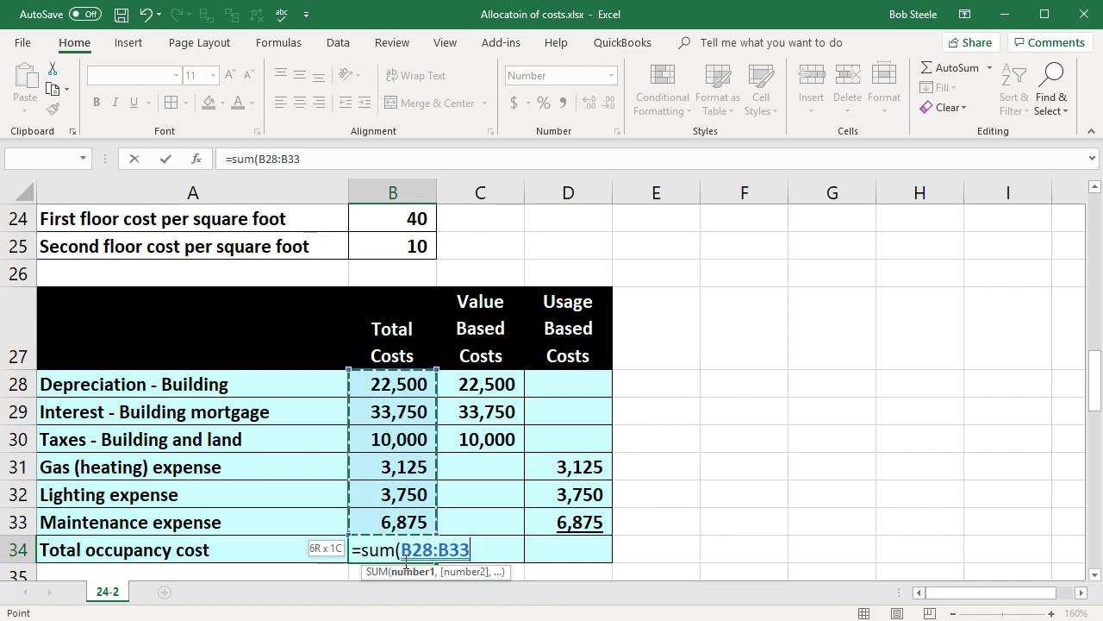
key("Return")
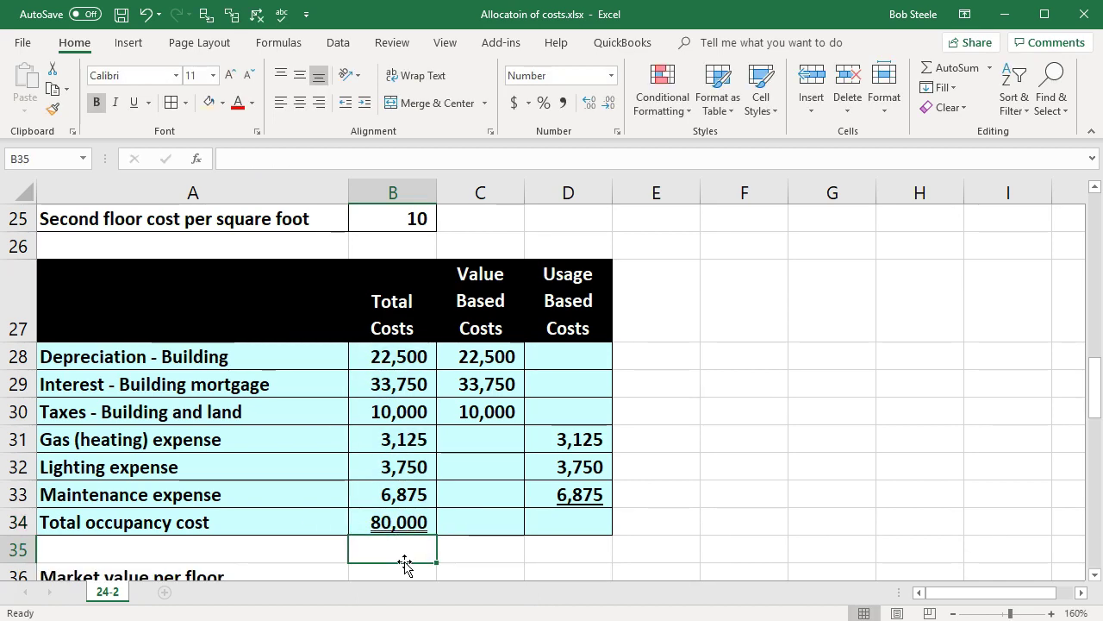
- Copy the B34 sum across to C34 and D34, and check the ranges of the copied formulas
left_click(414, 522)
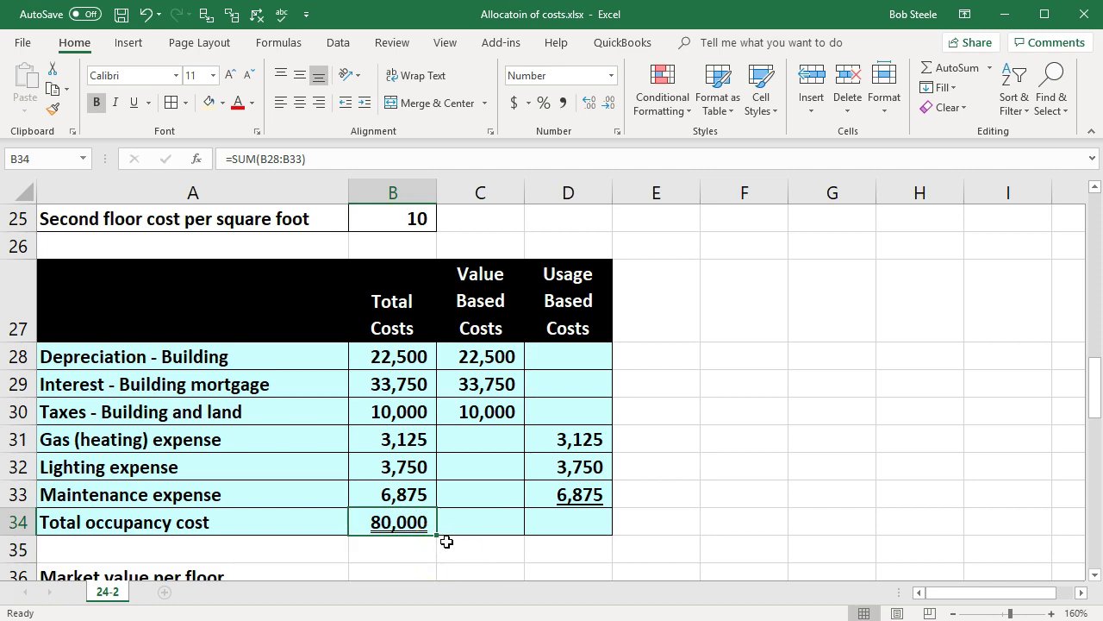
left_click_drag(438, 537, 624, 517)
double_click(565, 520)
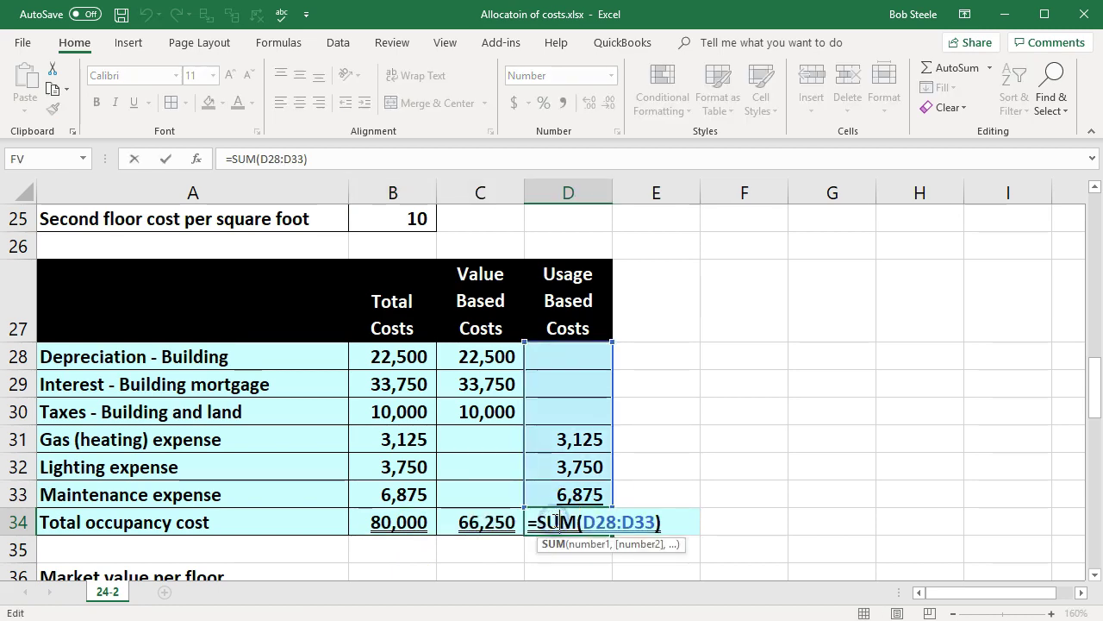
key("Return")
double_click(511, 523)
key("Return")
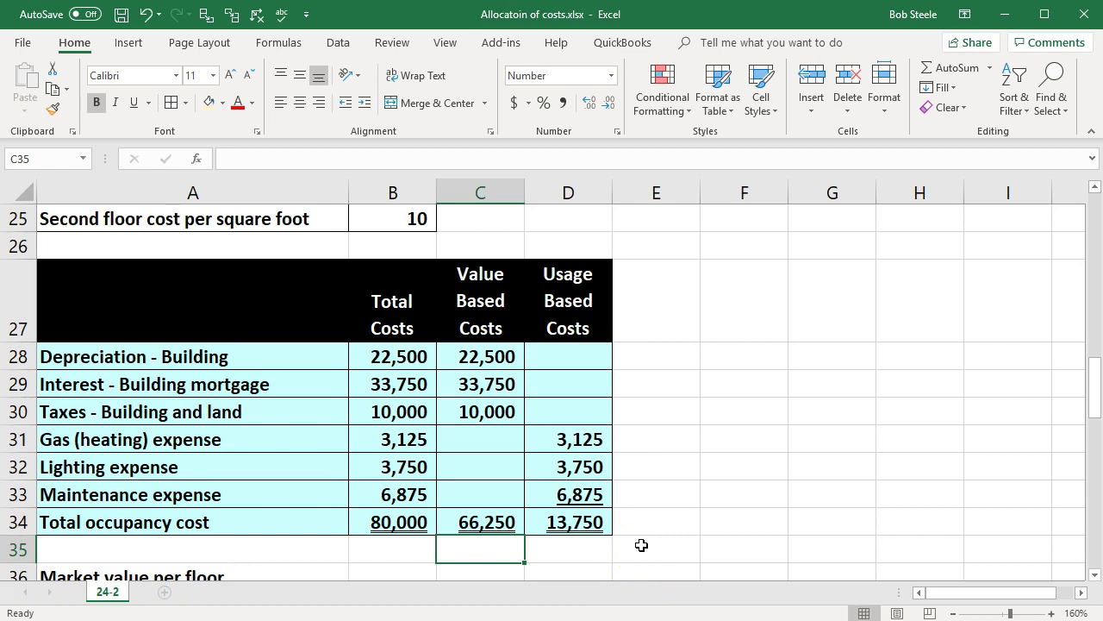
- Enter First floor in A38 as the first row label of the Market value per floor table
scroll(641, 545, "down", 1)
scroll(642, 545, "down", 1)
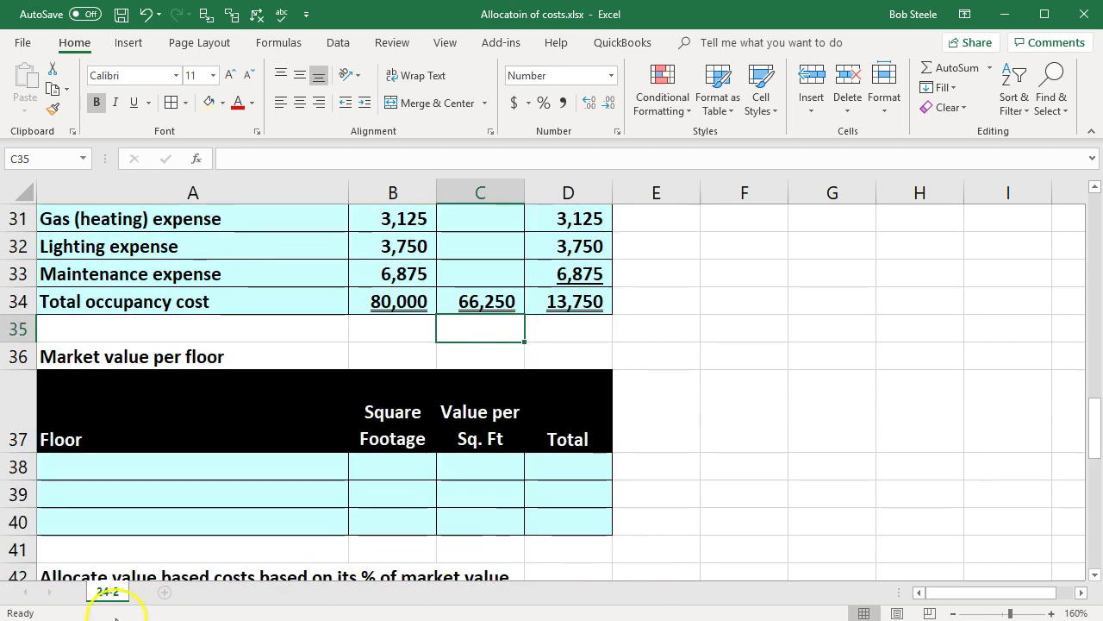
left_click(172, 473)
scroll(175, 482, "down", 1)
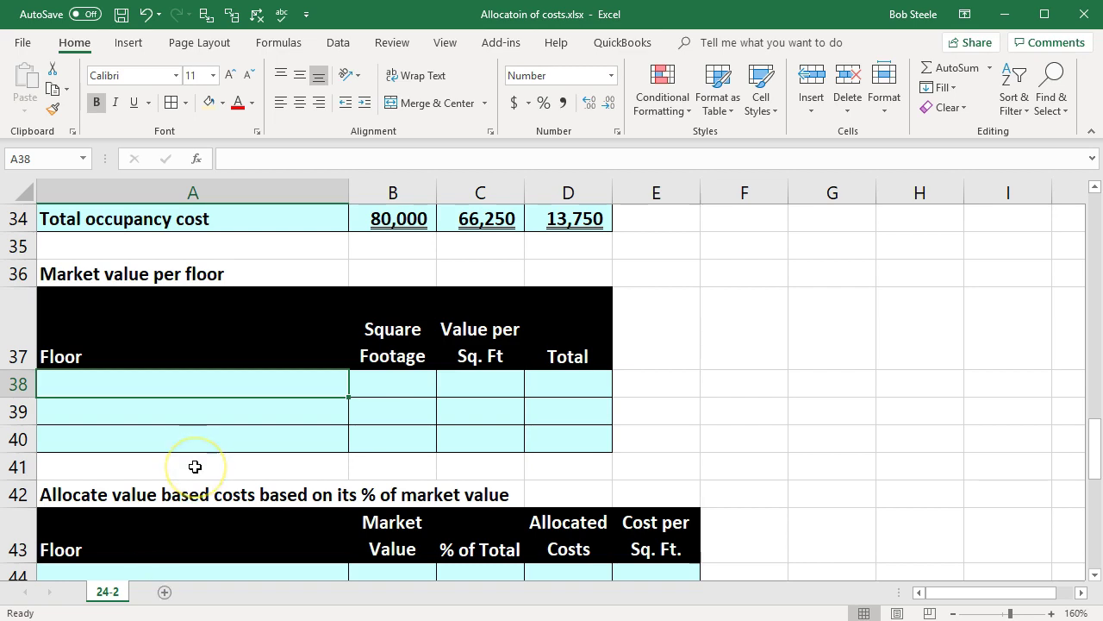
type("First floor")
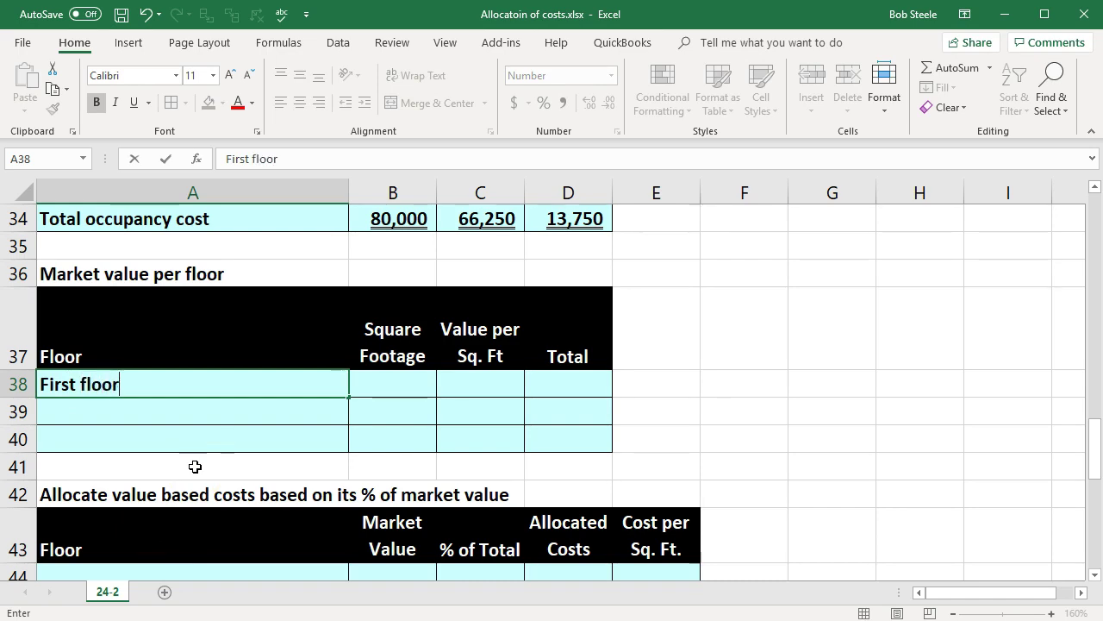
key("Tab")
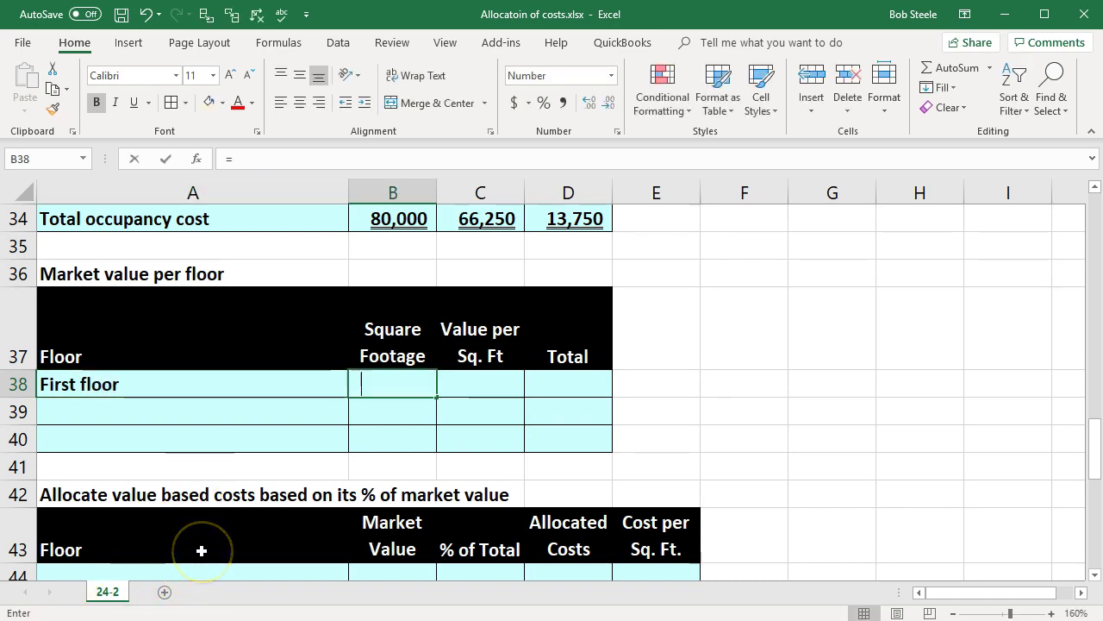
- Link the first floor's square footage in B38 to the square feet per floor with =B11
type("=")
scroll(312, 458, "up", 9)
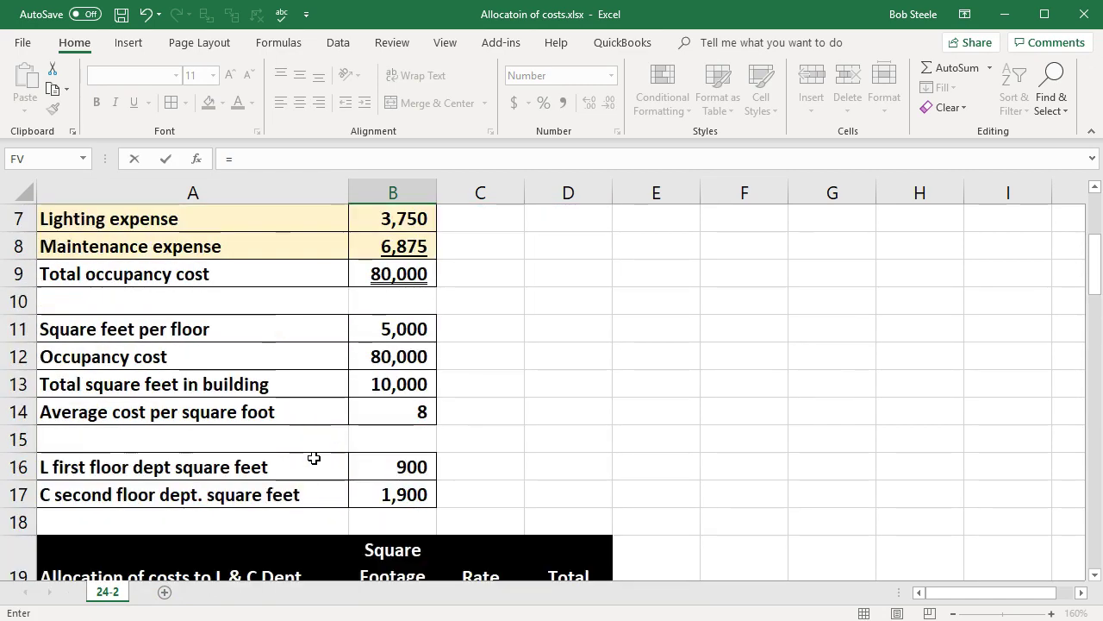
scroll(313, 458, "up", 2)
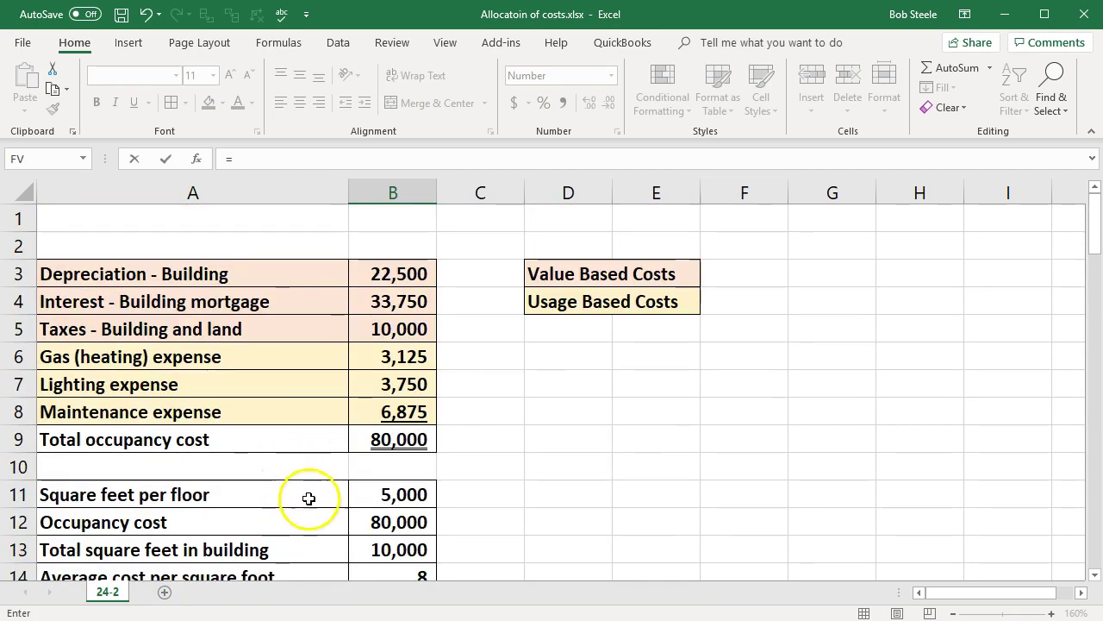
left_click(376, 491)
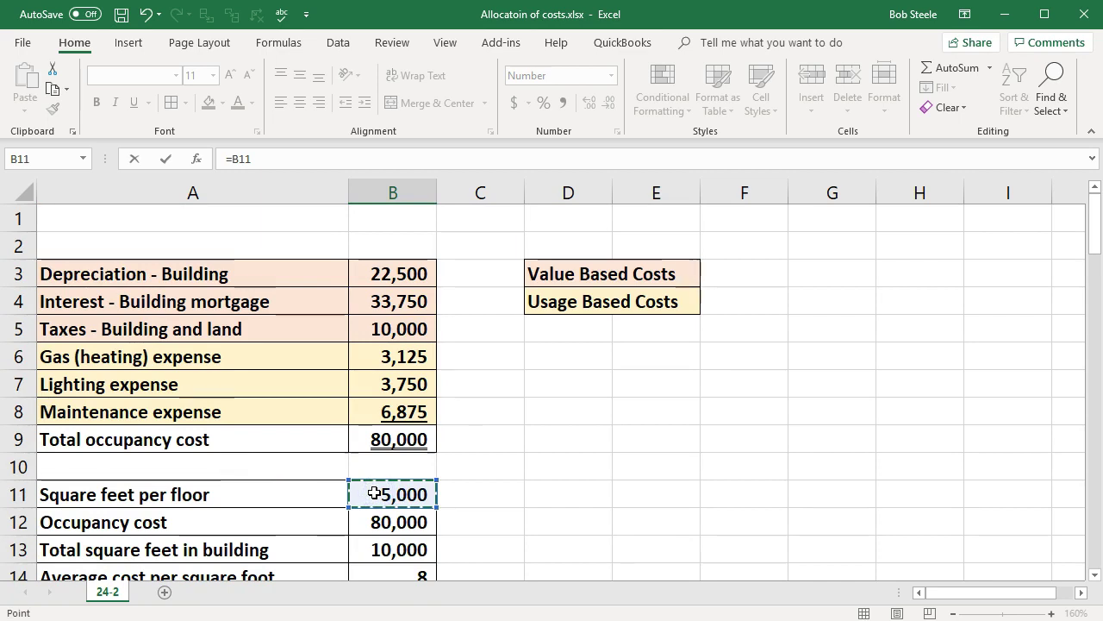
key("Escape")
scroll(370, 483, "down", 1)
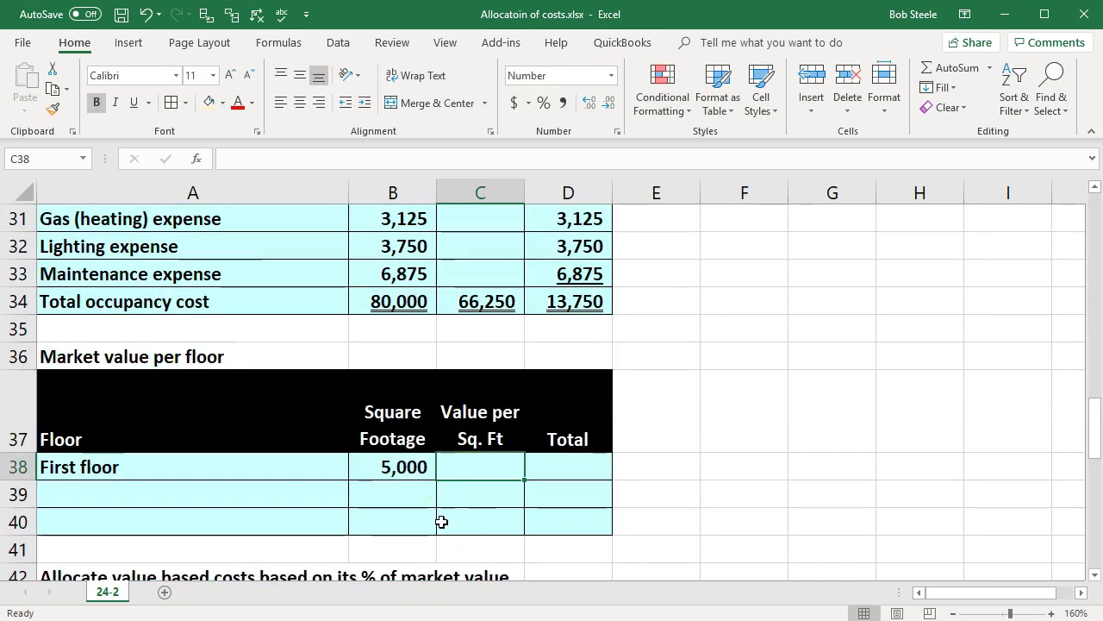
- Link the first floor's value per square foot in C38 to the first floor rental cost with =B24
type("=")
scroll(442, 521, "up", 4)
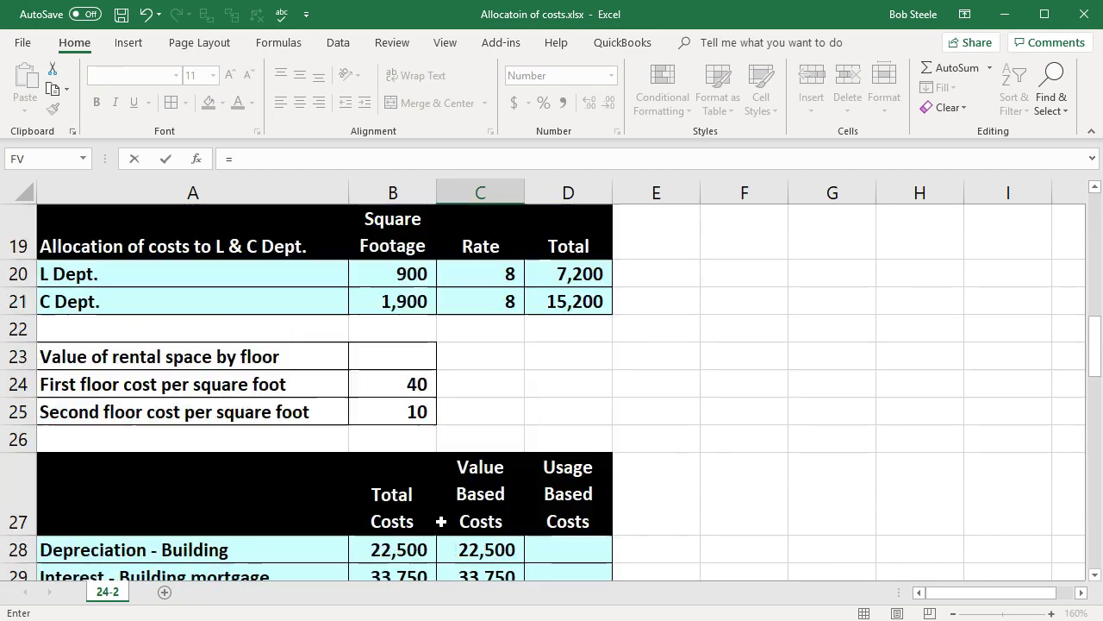
left_click(417, 383)
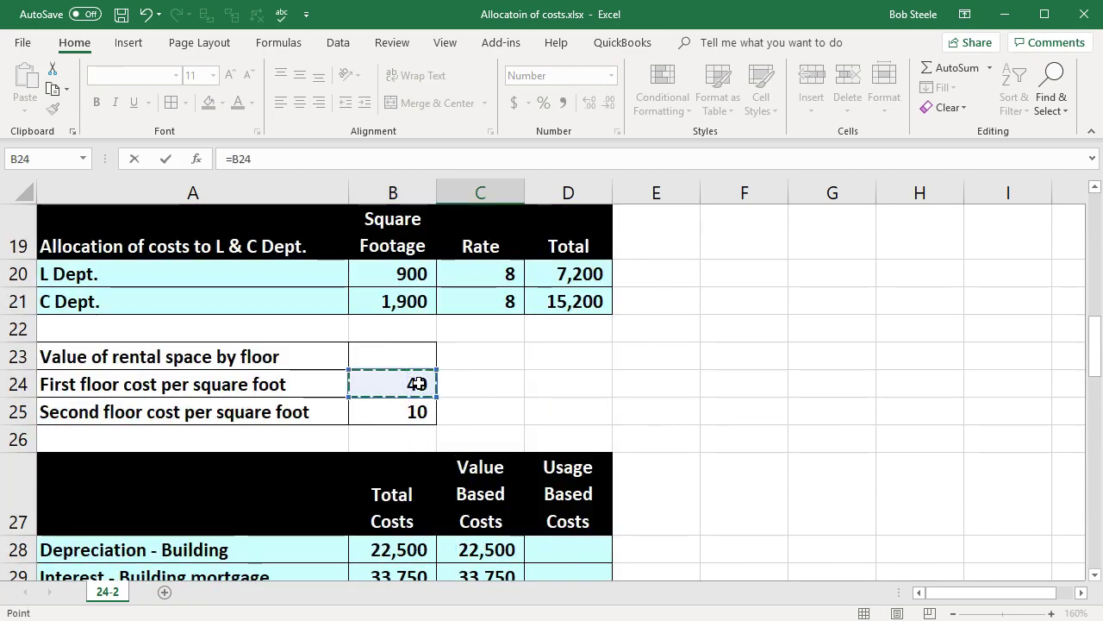
key("Tab")
- Calculate the first floor's total market value in D38 with =B38*C38
scroll(475, 500, "down", 1)
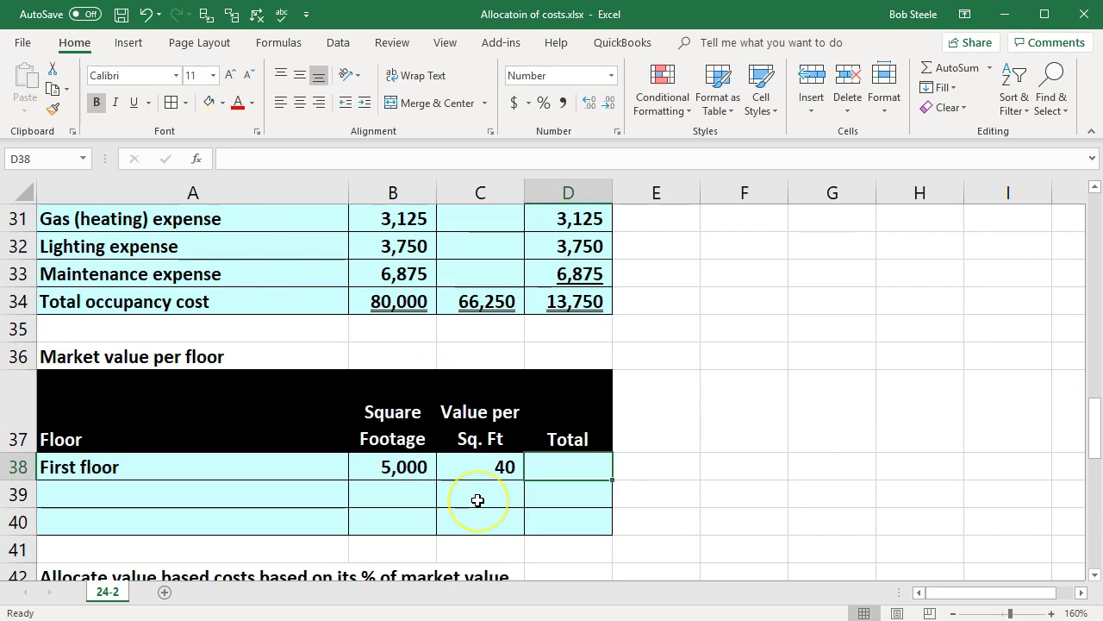
type("=")
left_click(408, 467)
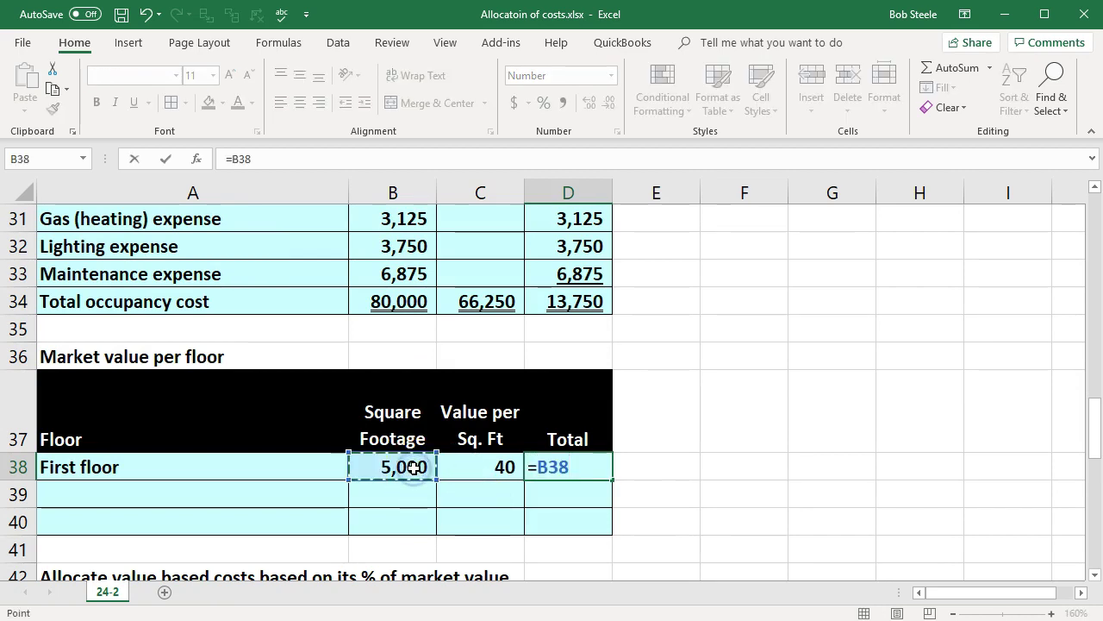
type("*")
left_click(496, 470)
key("Return")
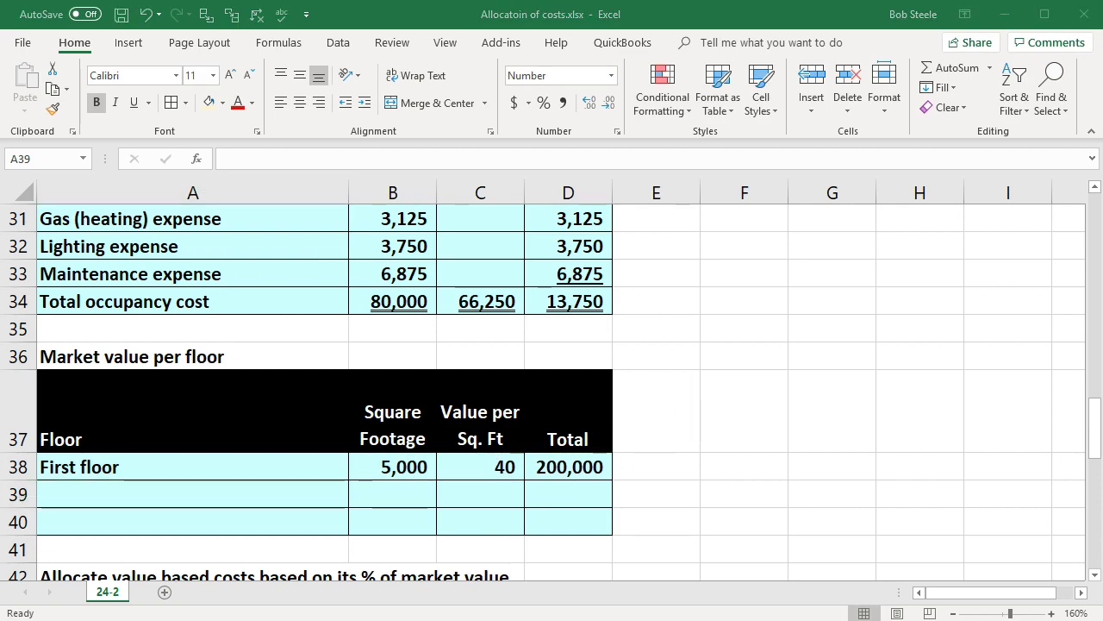
- Label A39 as Second floor and link its square footage in B39 to the square feet per floor with =B11
type("Second floor")
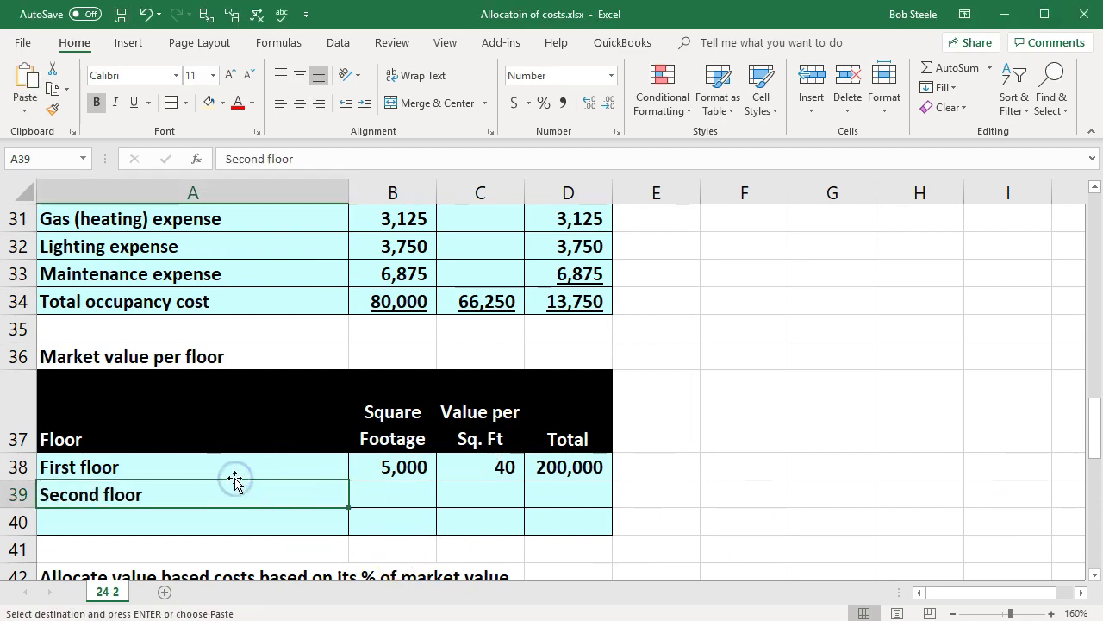
key("Tab")
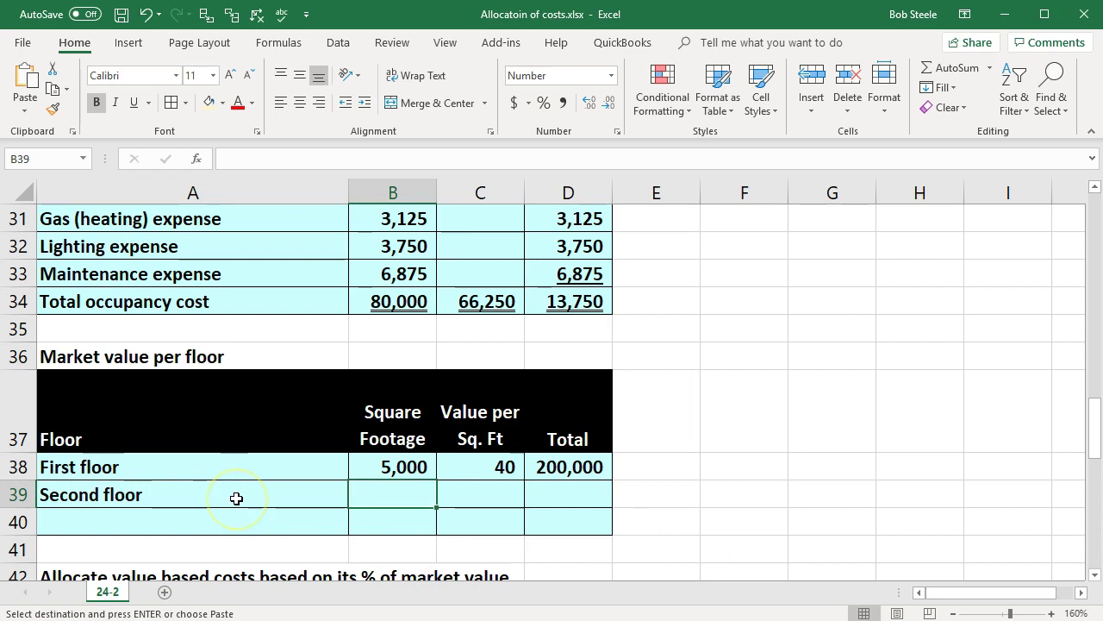
type("=")
scroll(250, 510, "up", 6)
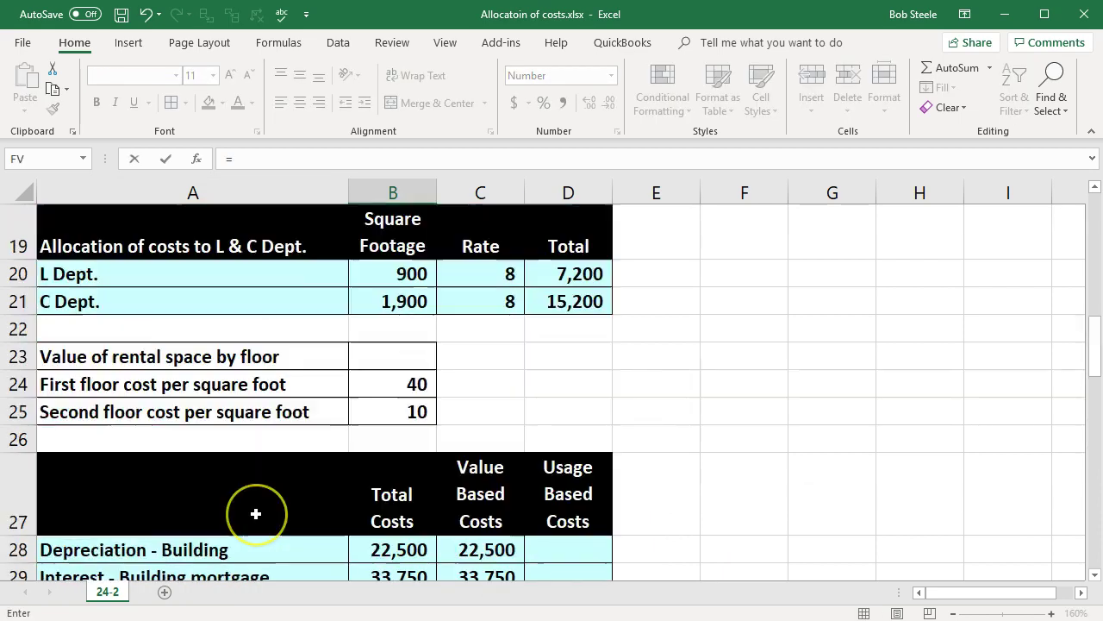
scroll(256, 514, "up", 4)
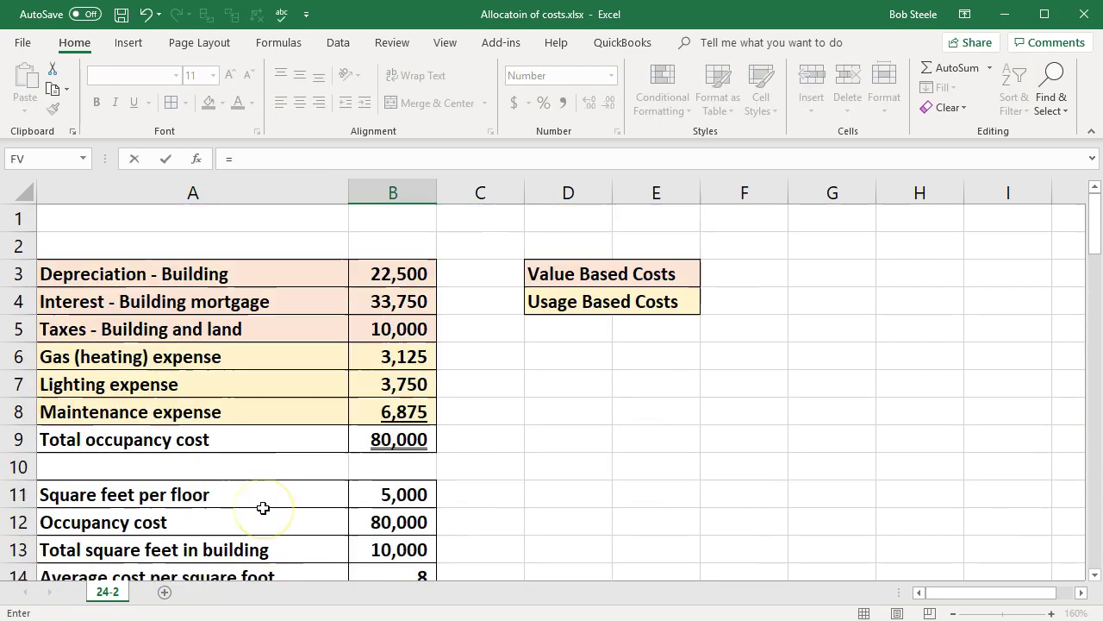
scroll(262, 508, "down", 1)
left_click(375, 420)
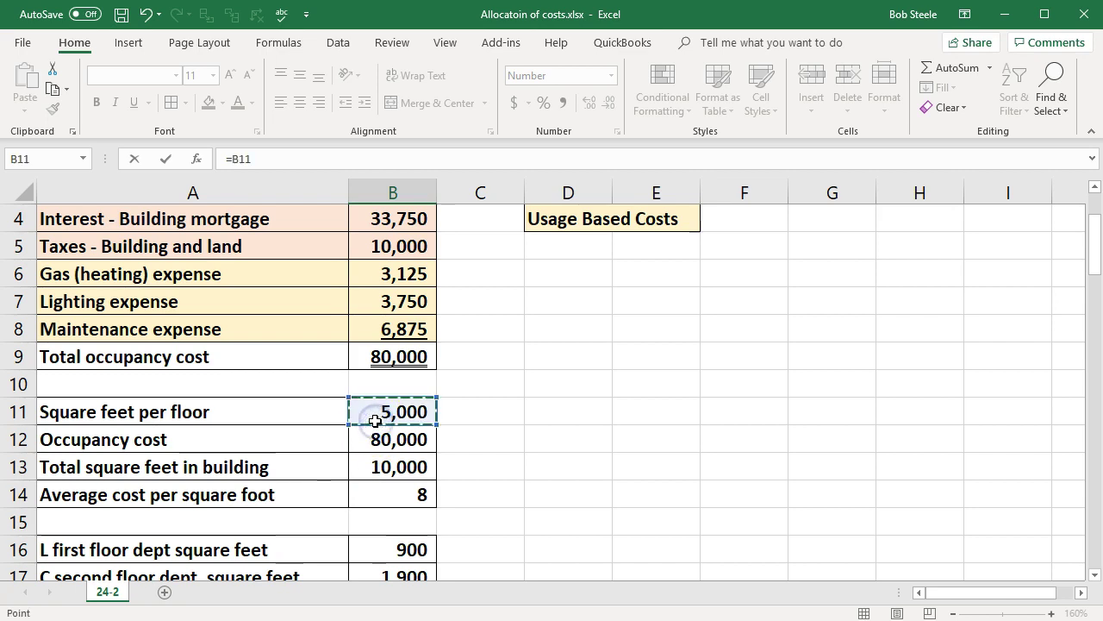
key("Tab")
- Link the second floor's value per square foot in C39 to the second floor rental cost with =B25
scroll(293, 406, "down", 1)
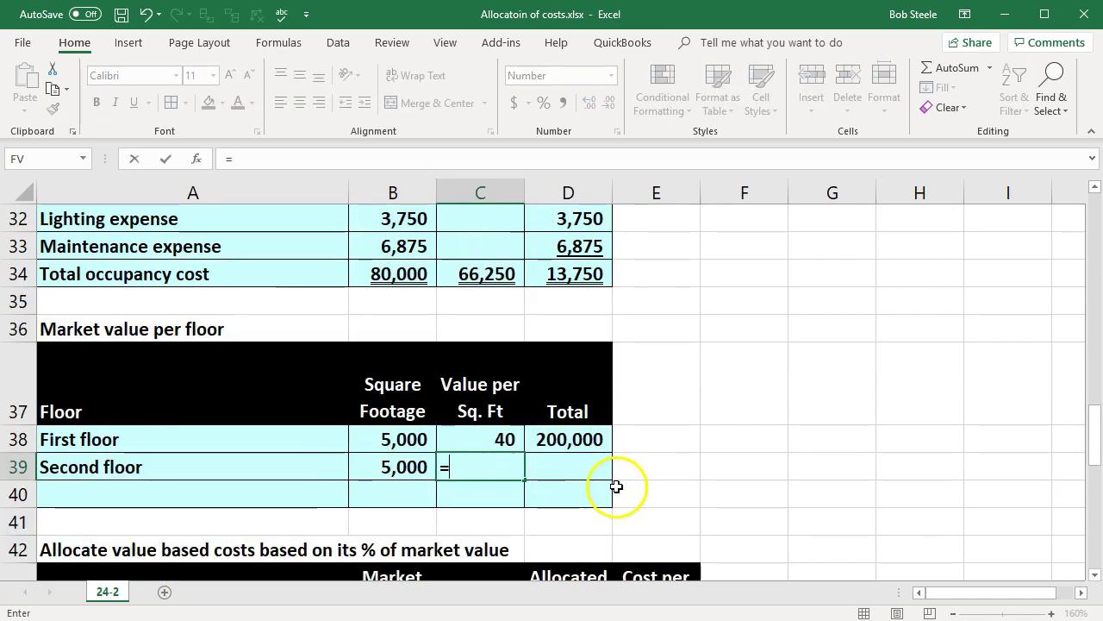
scroll(616, 487, "up", 2)
scroll(616, 486, "up", 2)
left_click(405, 356)
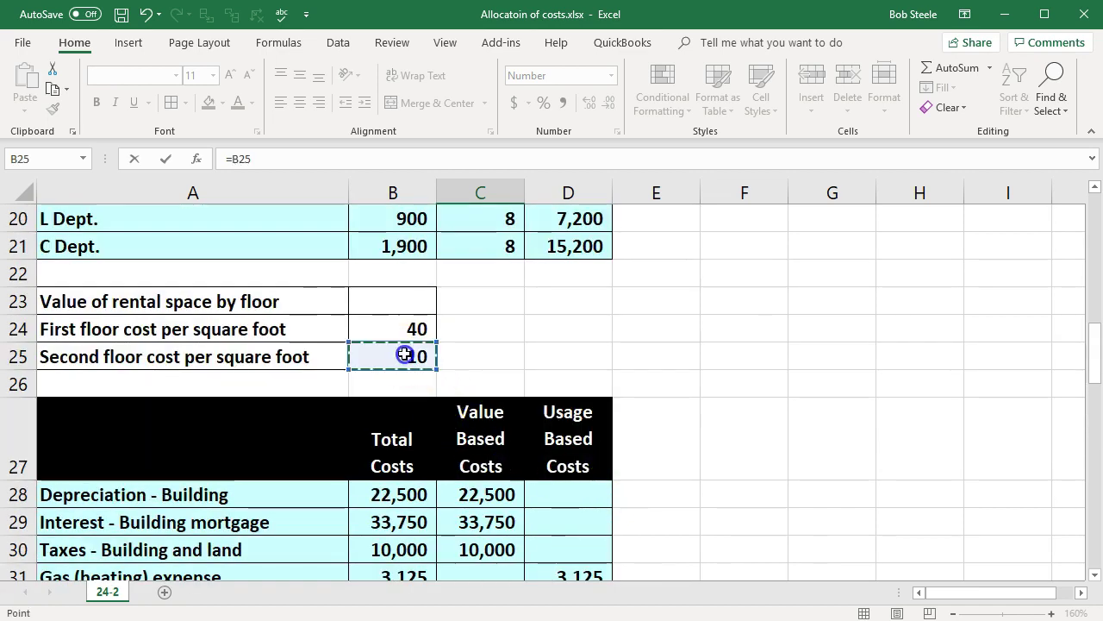
key("Tab")
- Calculate the second floor's total market value in D39 with =B39*C39
scroll(414, 371, "down", 1)
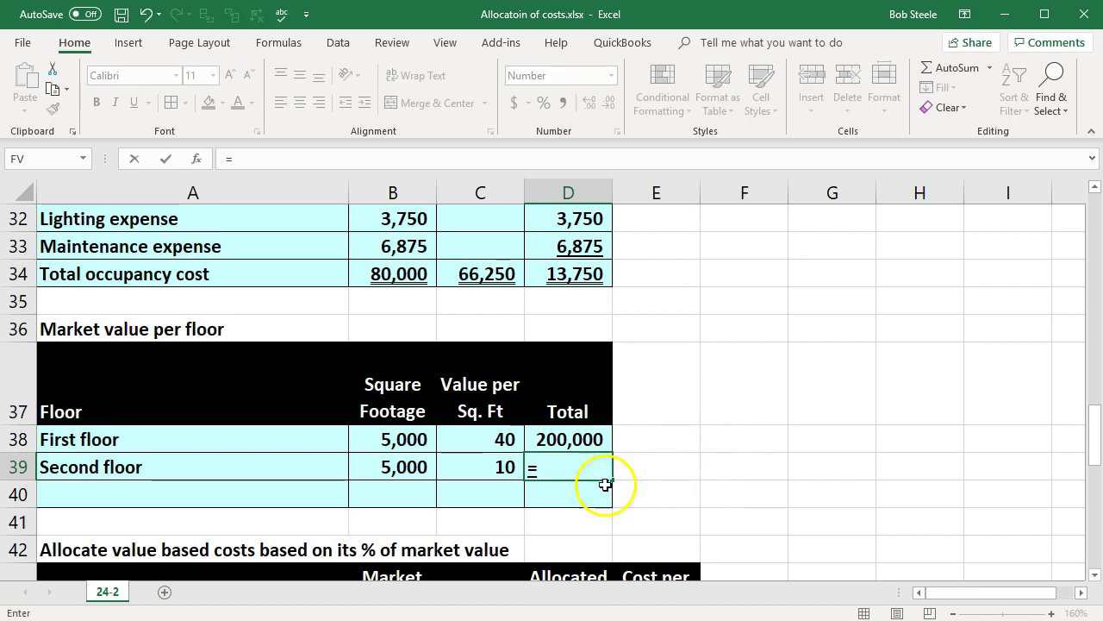
left_click(407, 466)
type("*")
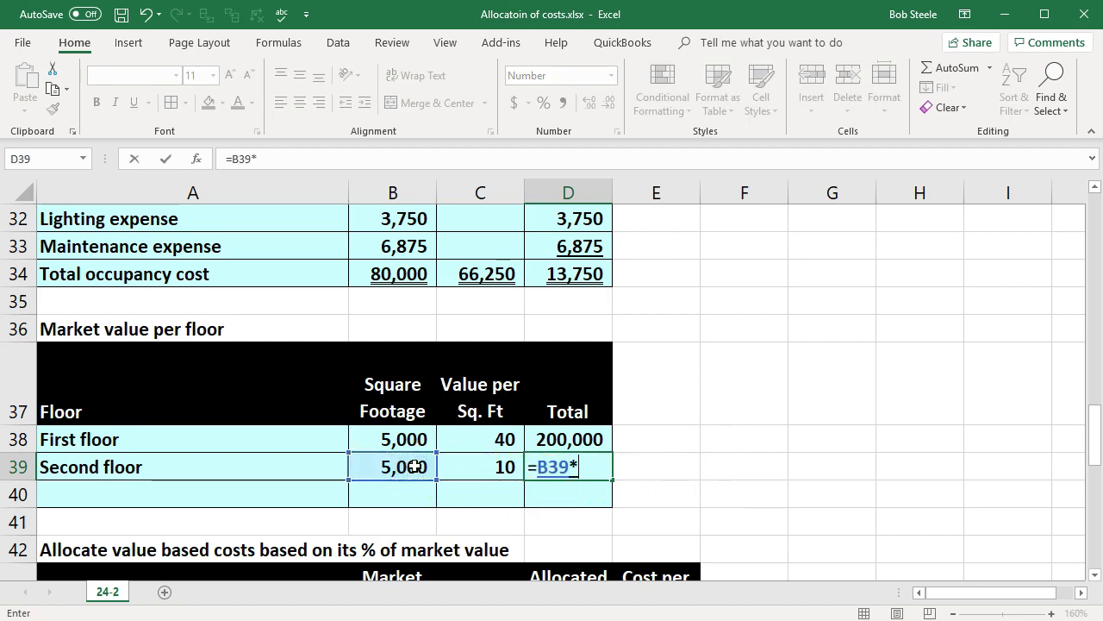
left_click(475, 466)
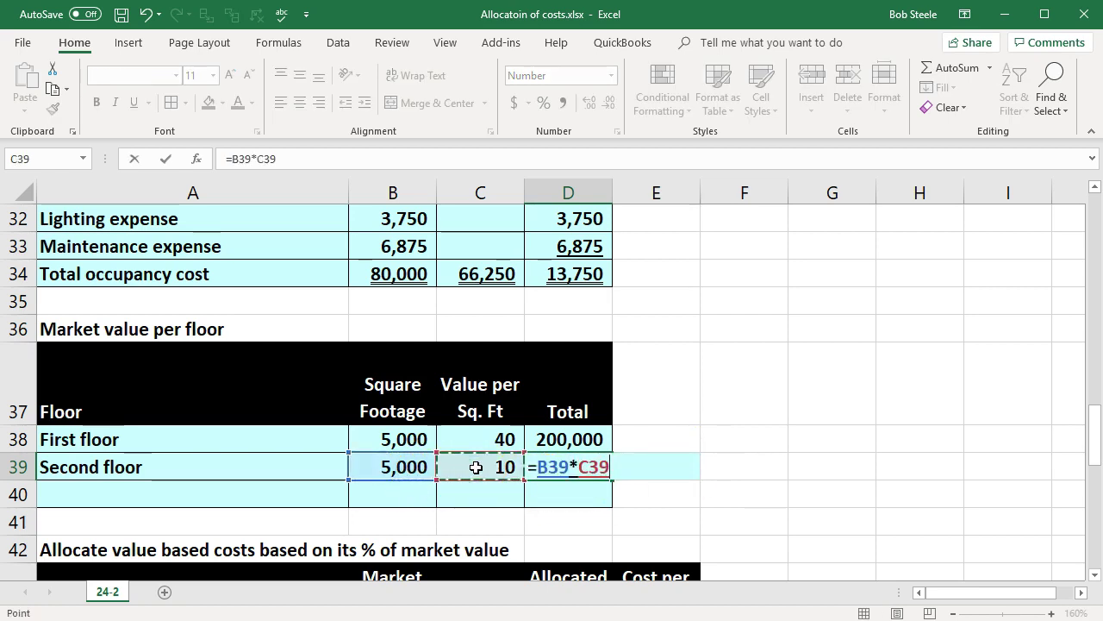
key("Return")
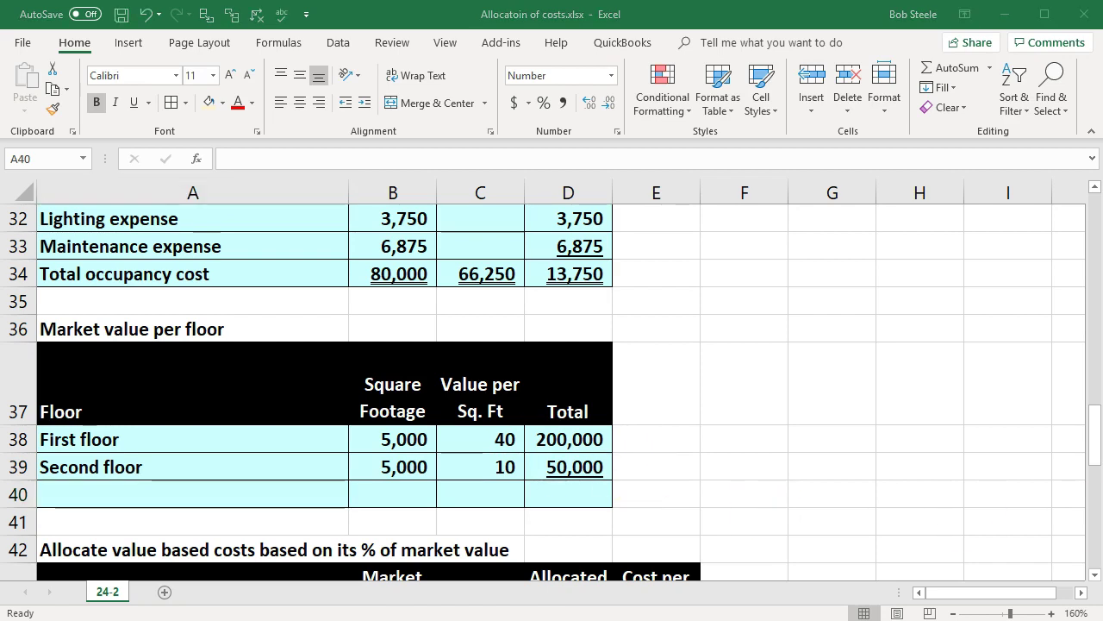
- Label A40 as Total market value and sum both floors' totals in D40 over D38:D39
left_click(141, 489)
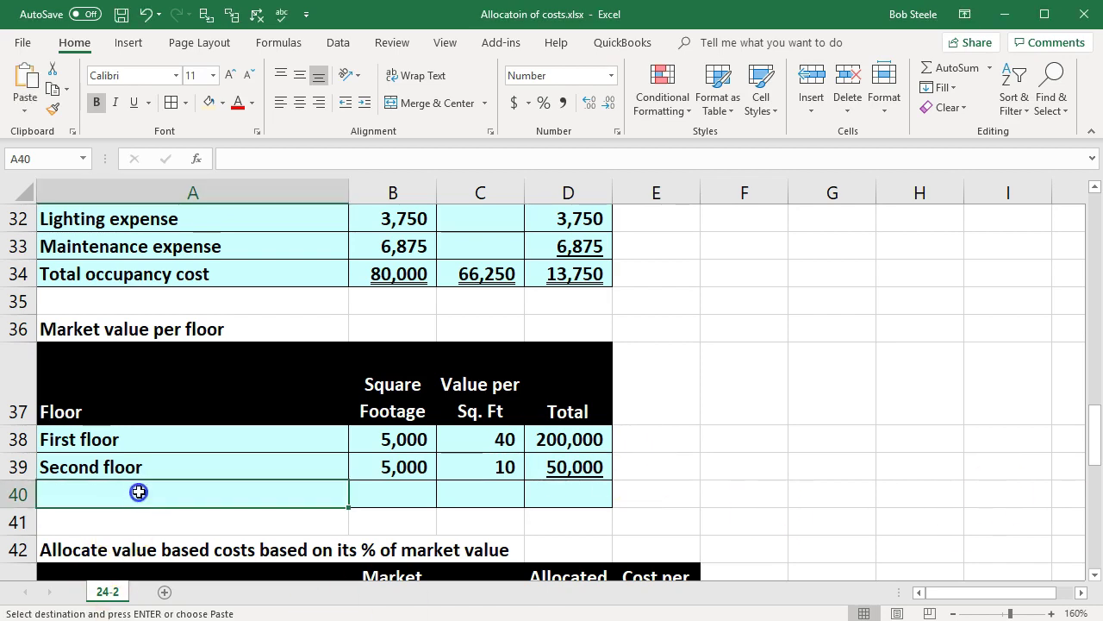
key("ctrl+v")
key("Right")
key("Right")
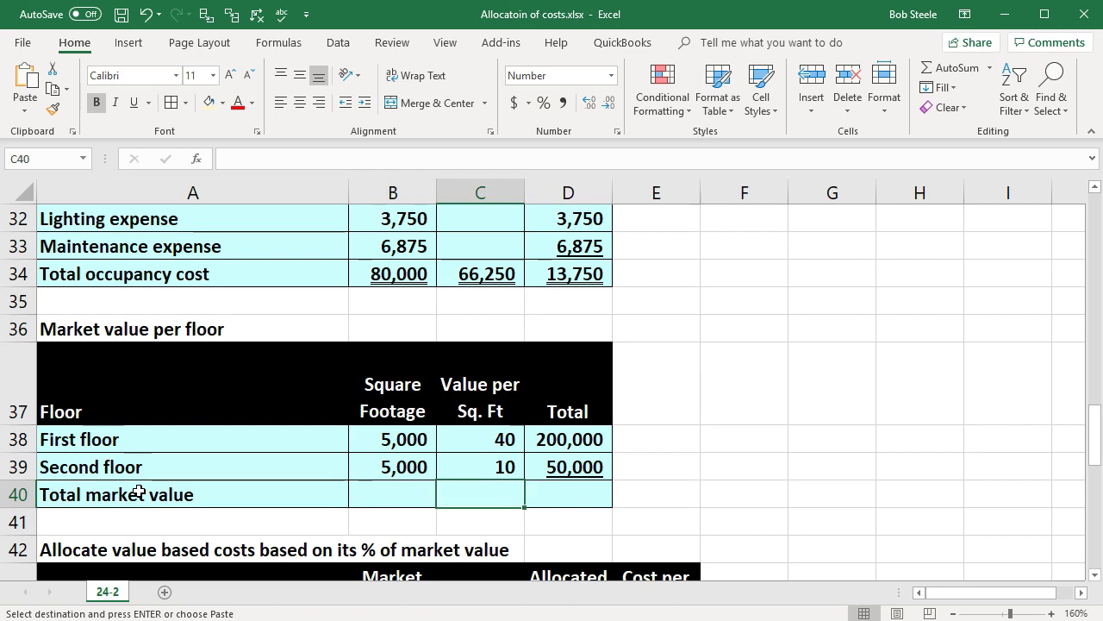
key("Right")
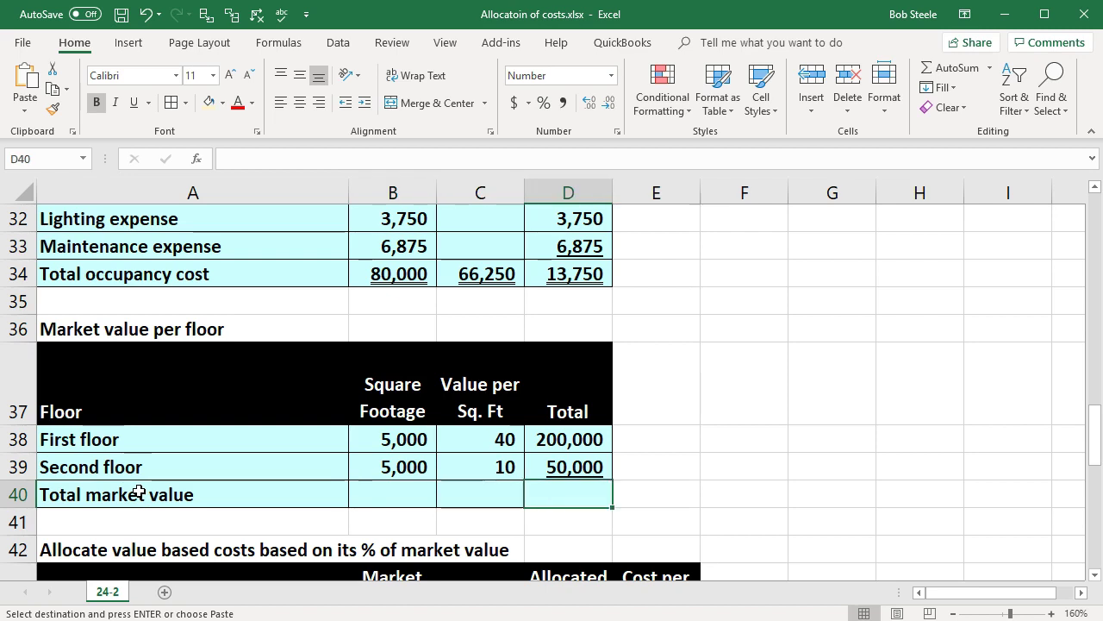
type("=sum(")
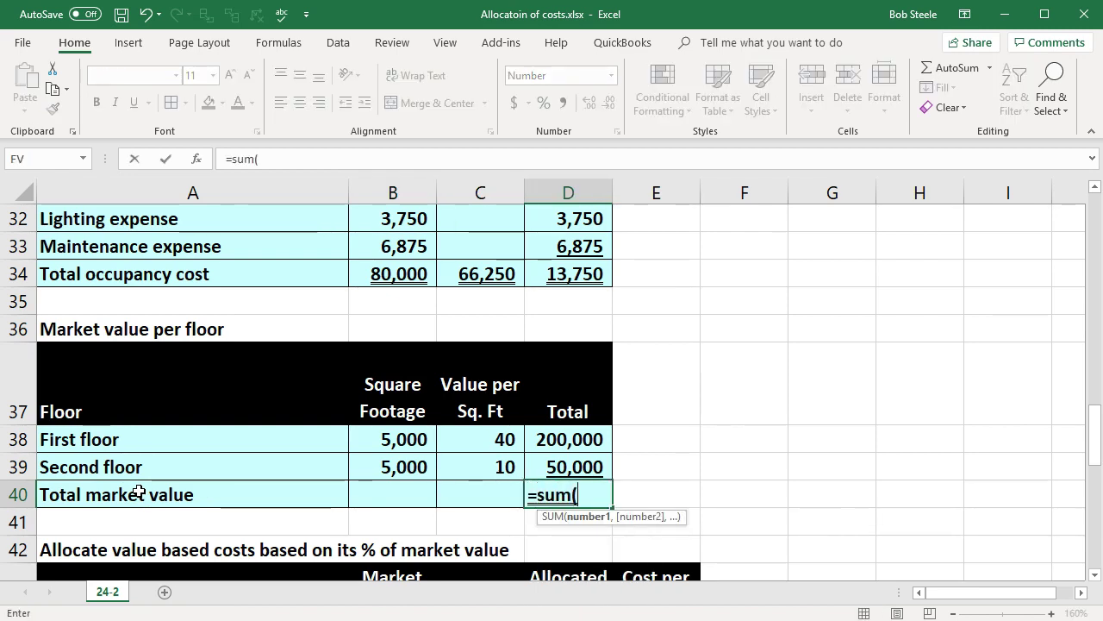
left_click_drag(552, 442, 574, 466)
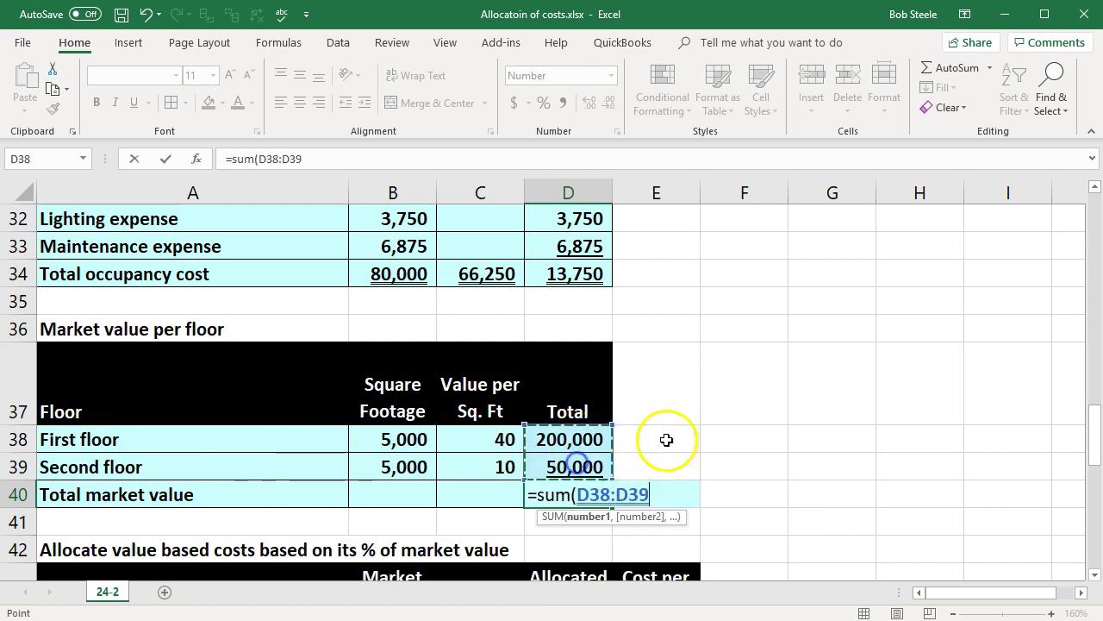
key("Return")
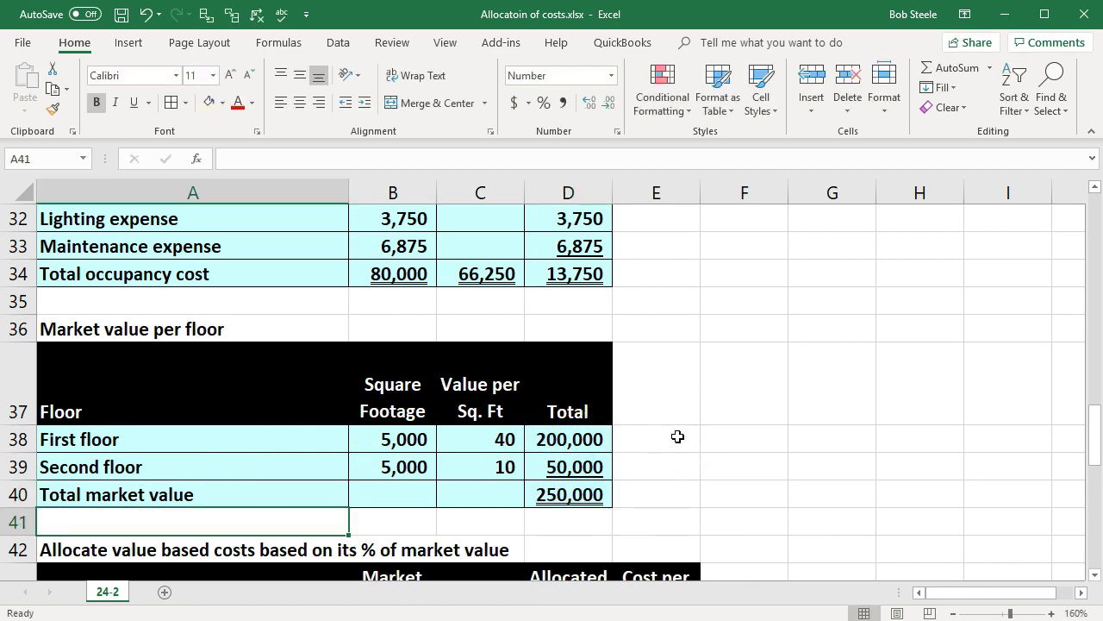
- Copy the First floor label from A38 to A44 as the first row of the value based cost allocation table
scroll(677, 437, "down", 1)
scroll(1078, 439, "down", 1)
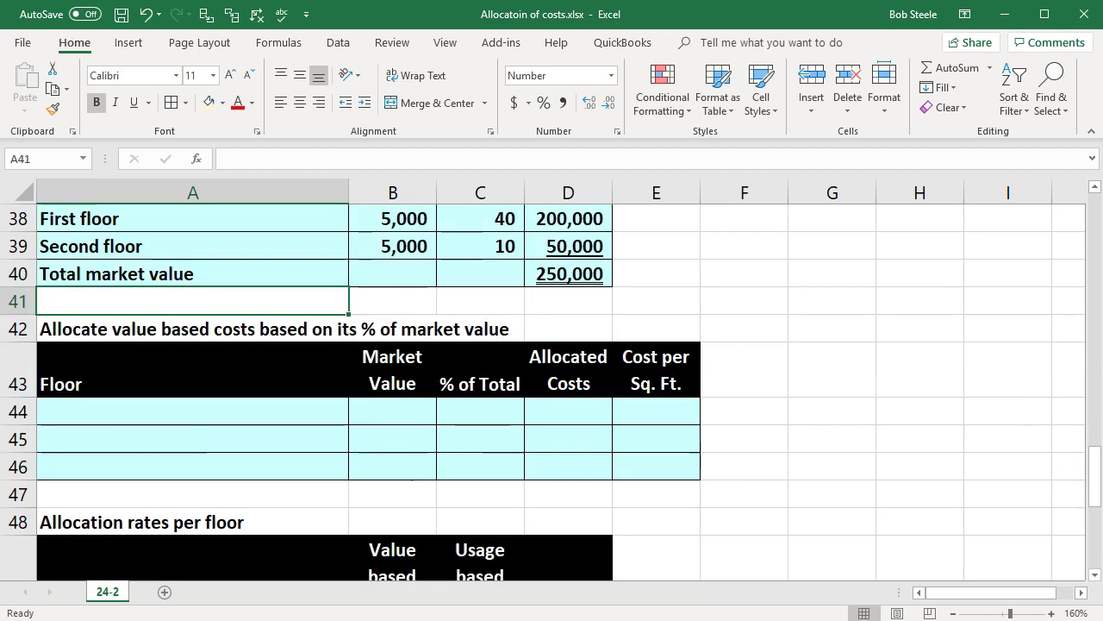
key("alt+Tab")
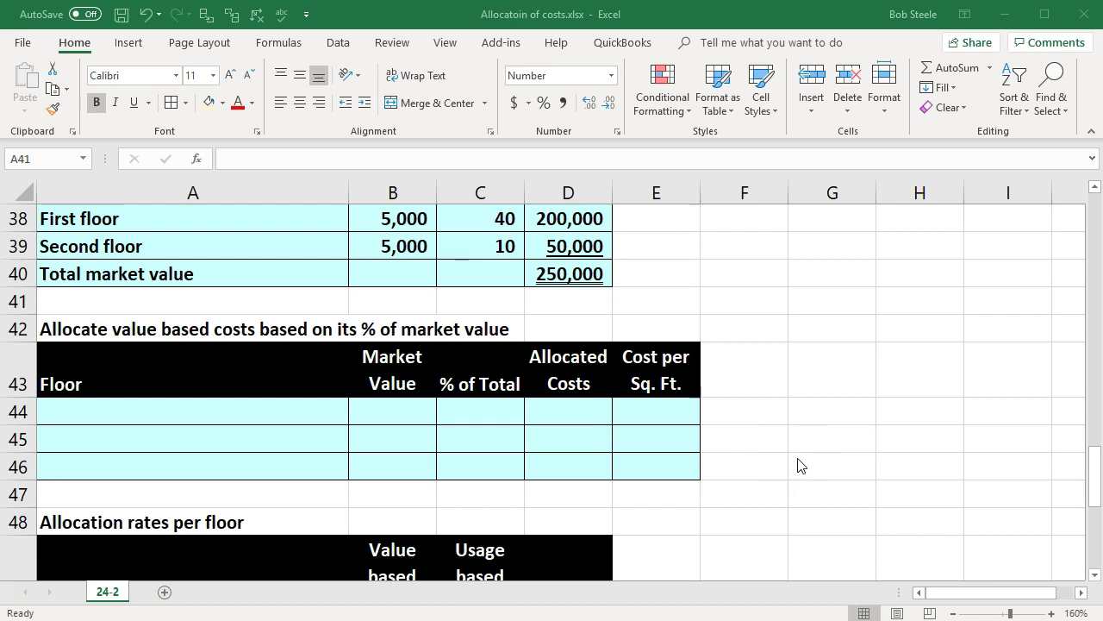
left_click(296, 443)
left_click(224, 411)
scroll(226, 412, "down", 1)
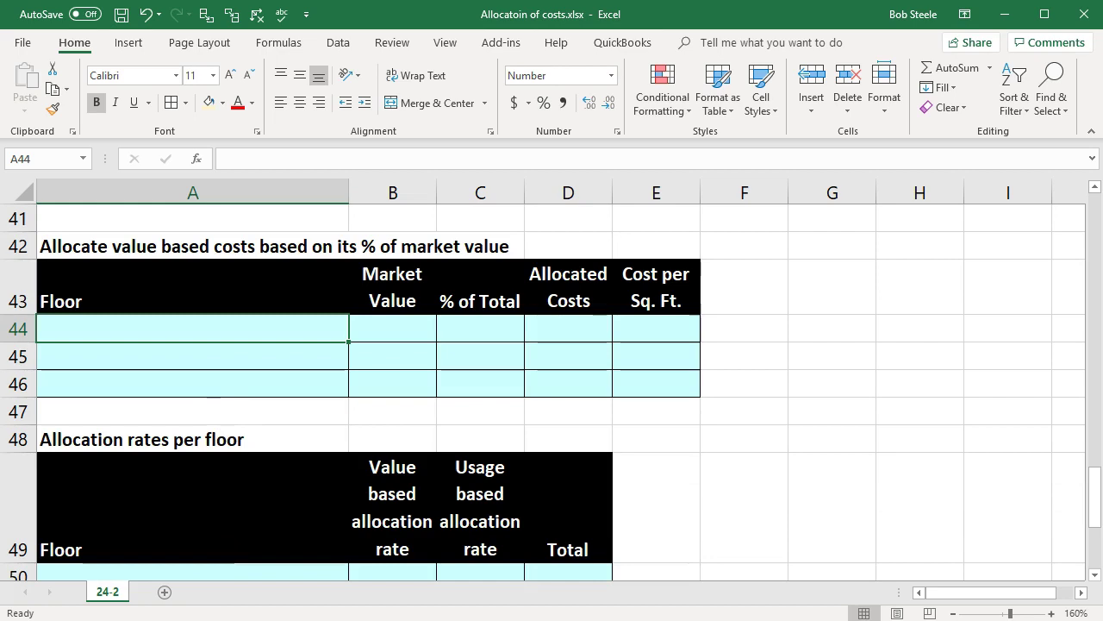
scroll(226, 298, "up", 2)
left_click(223, 300)
key("ctrl+c")
left_click(93, 488)
key("ctrl+v")
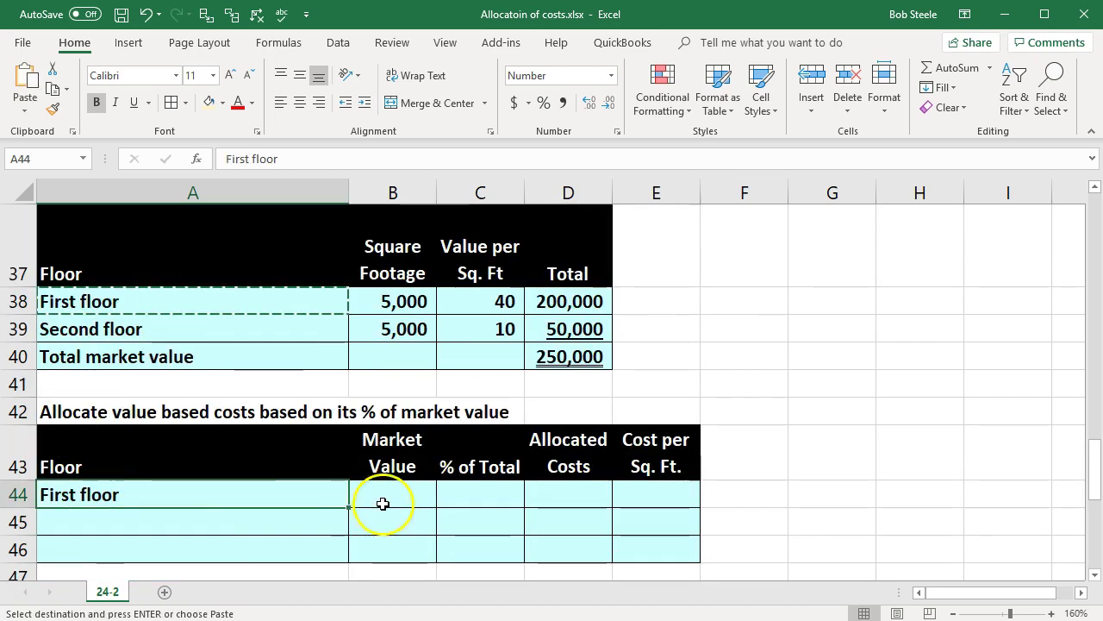
- Link the first floor's market value in B44 to its computed total with =D38
left_click(383, 502)
type("=")
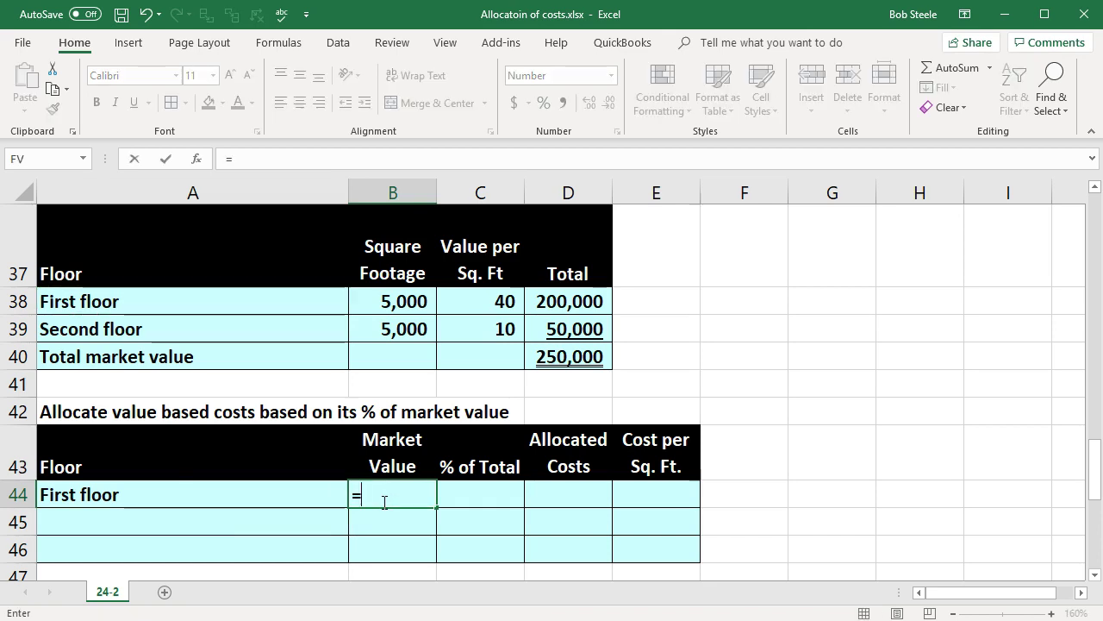
left_click(574, 302)
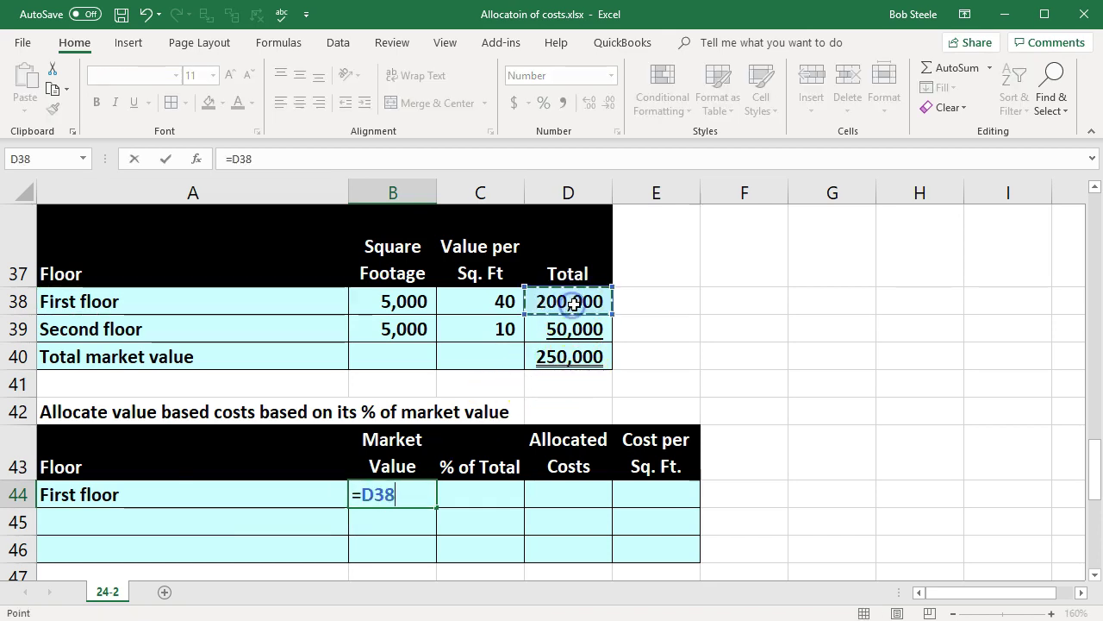
key("Tab")
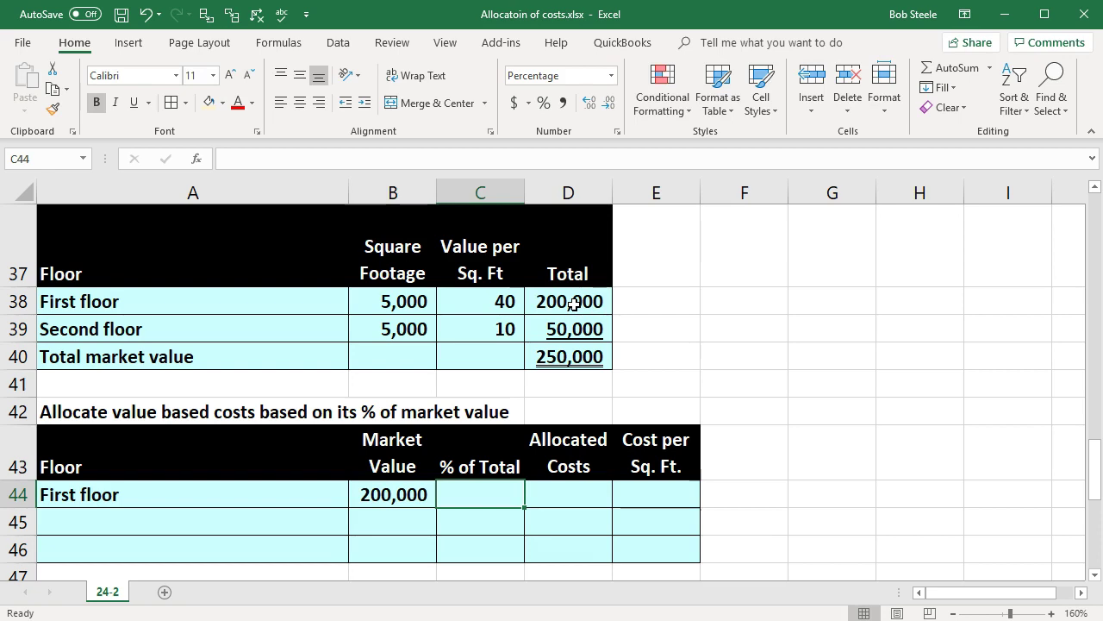
- Copy the Second floor label from A39 to A45 and link its market value in B45 with =D39
left_click(138, 334)
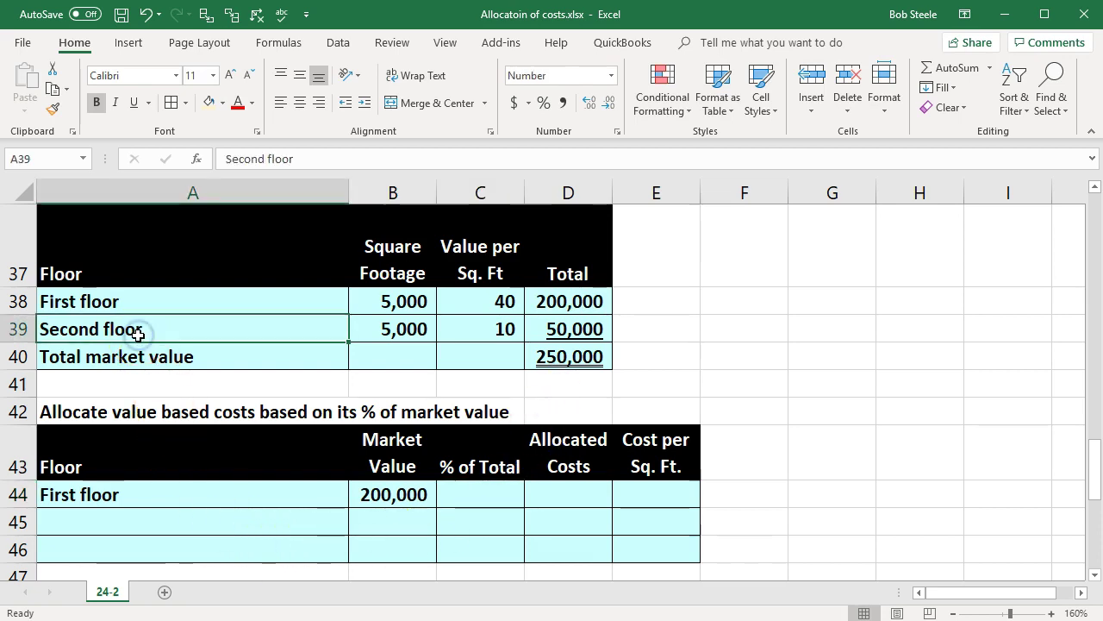
key("ctrl+c")
left_click(140, 522)
key("ctrl+v")
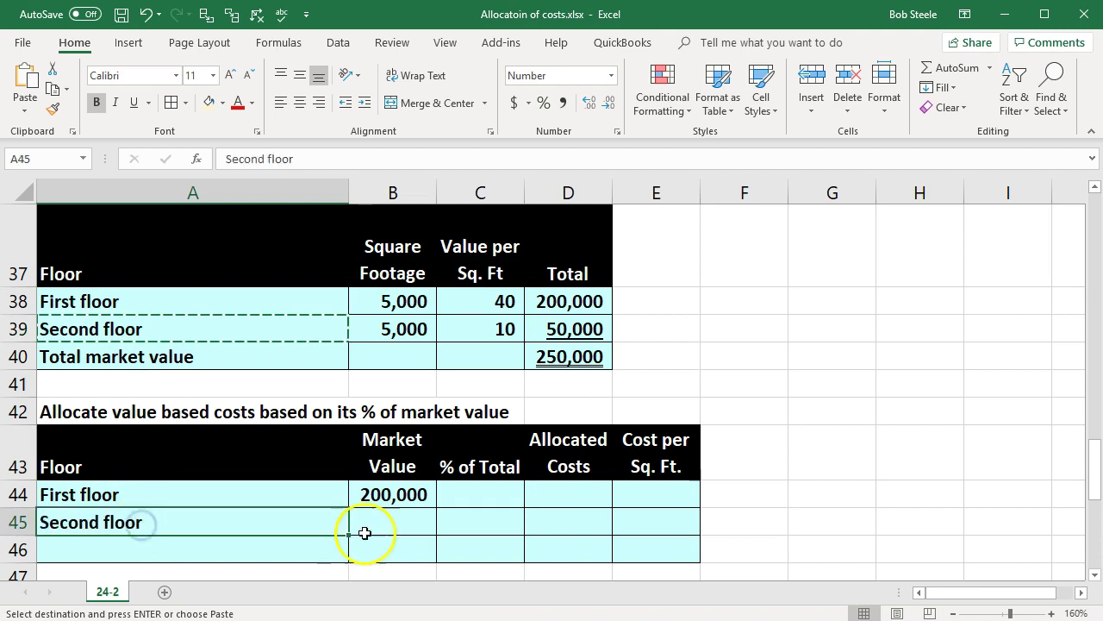
left_click(379, 517)
type("=")
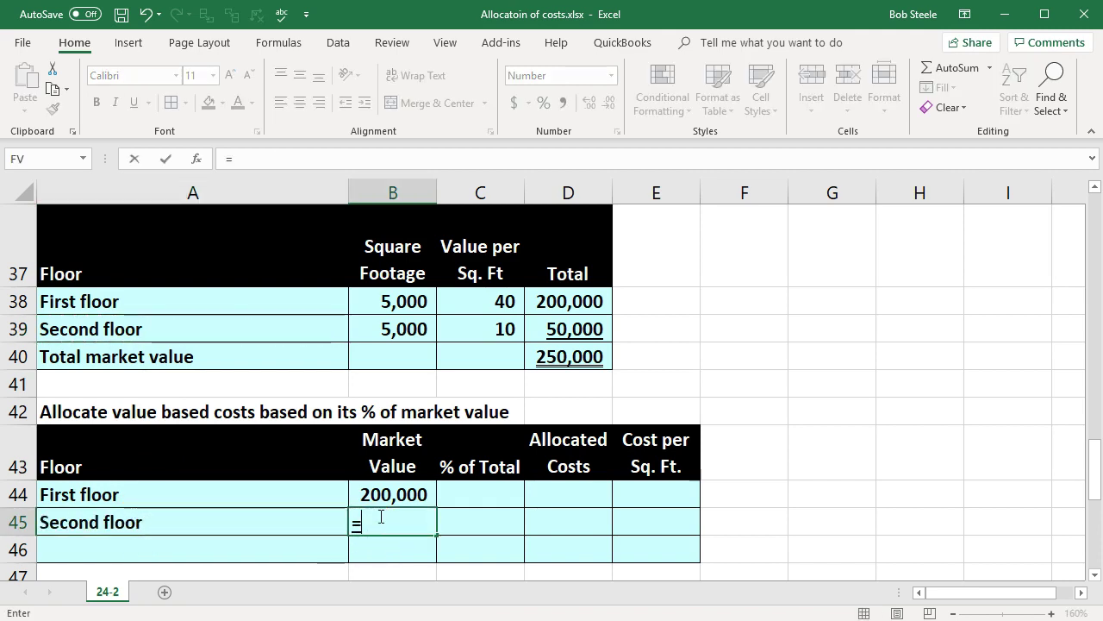
left_click(574, 330)
key("Return")
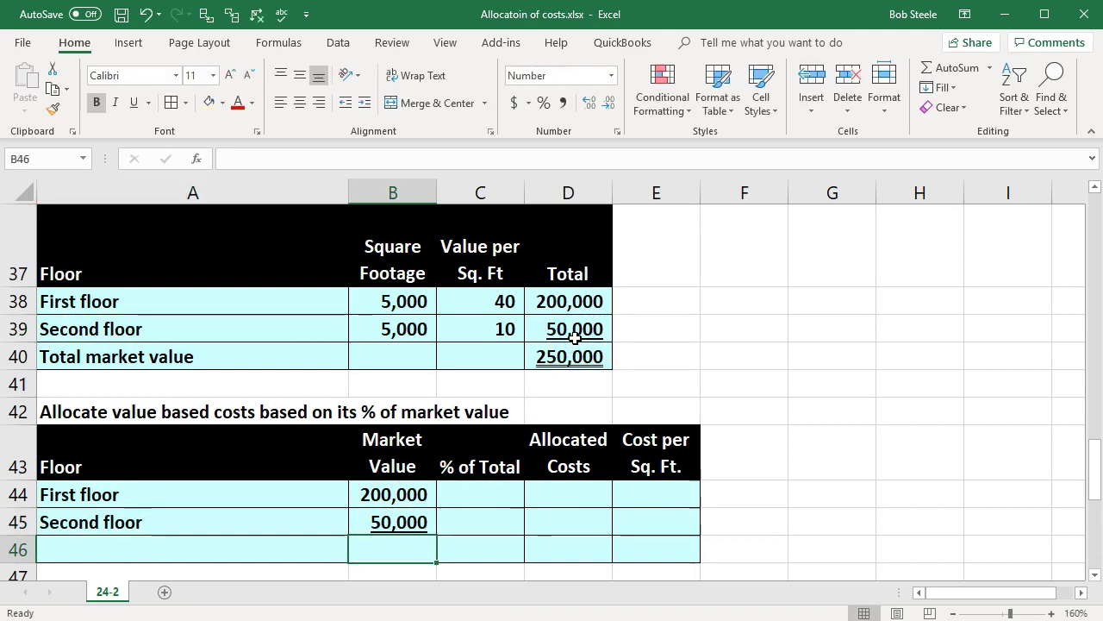
- Label A46 as Total and sum the floors' market values in B46 over B44:B45
left_click(255, 542)
type("T")
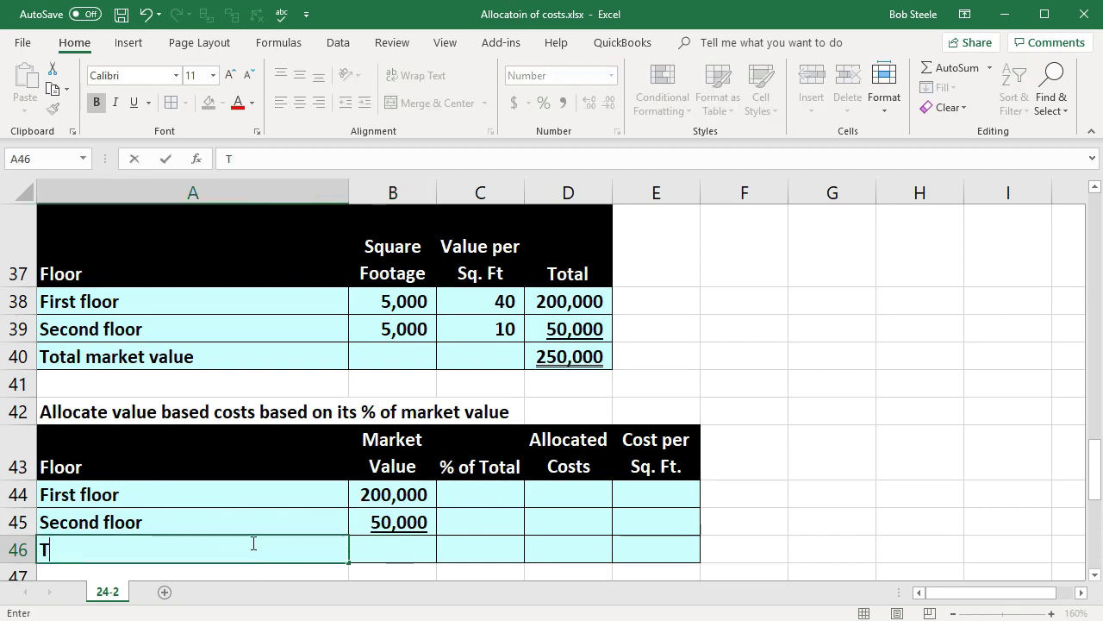
type("otal")
key("Tab")
type("=sum(")
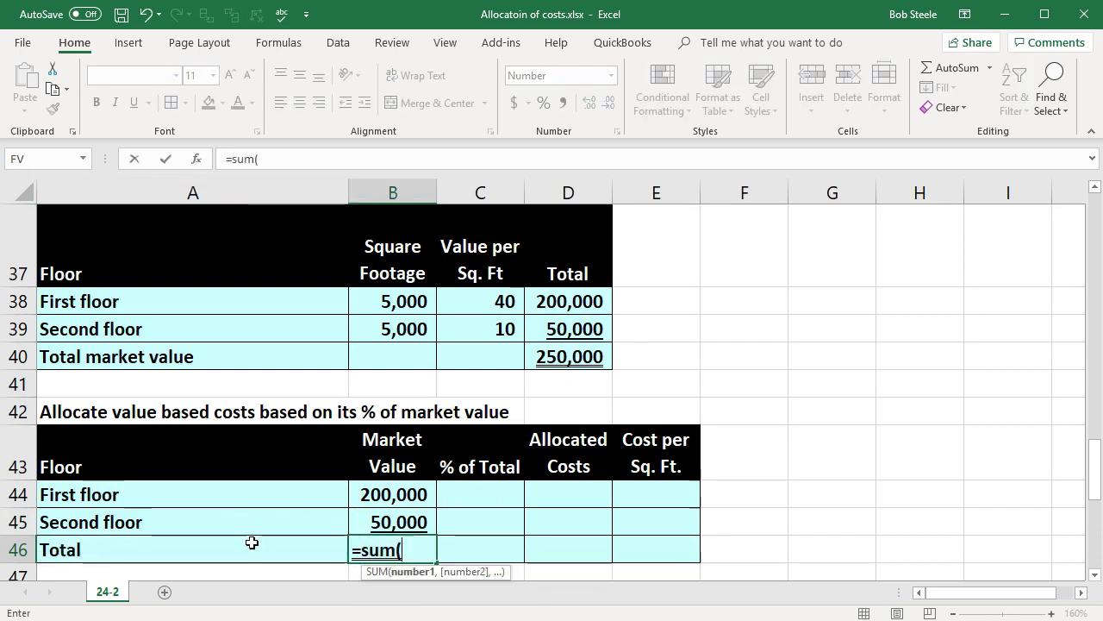
key("Up")
key("shift+Up")
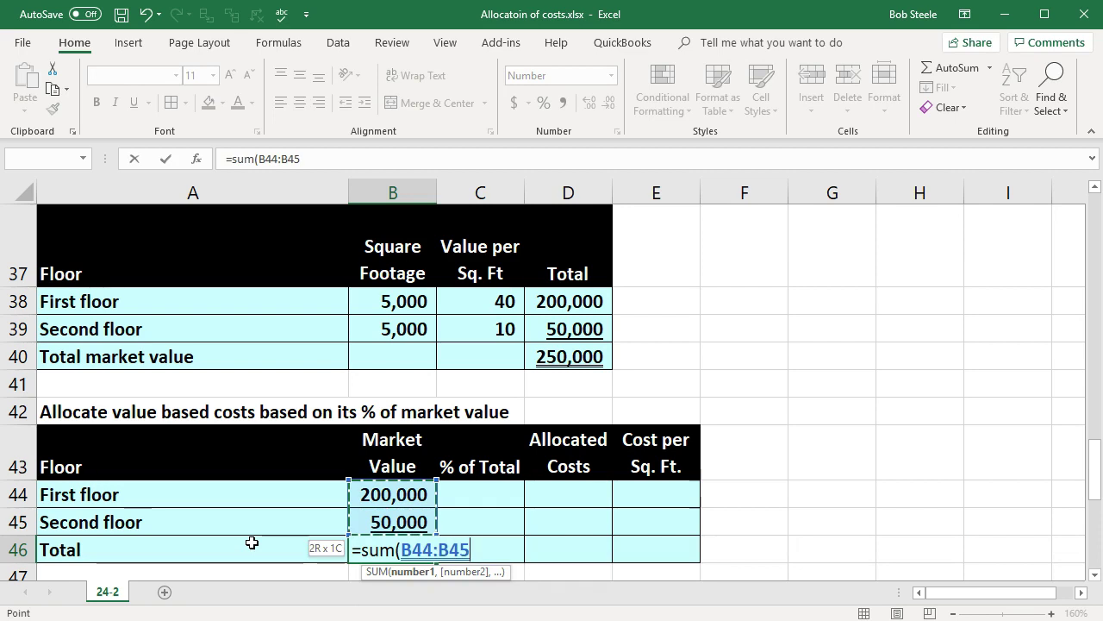
key("Return")
- Compute the first floor's percentage of total market value in C44 with =B44/B46
scroll(250, 541, "down", 1)
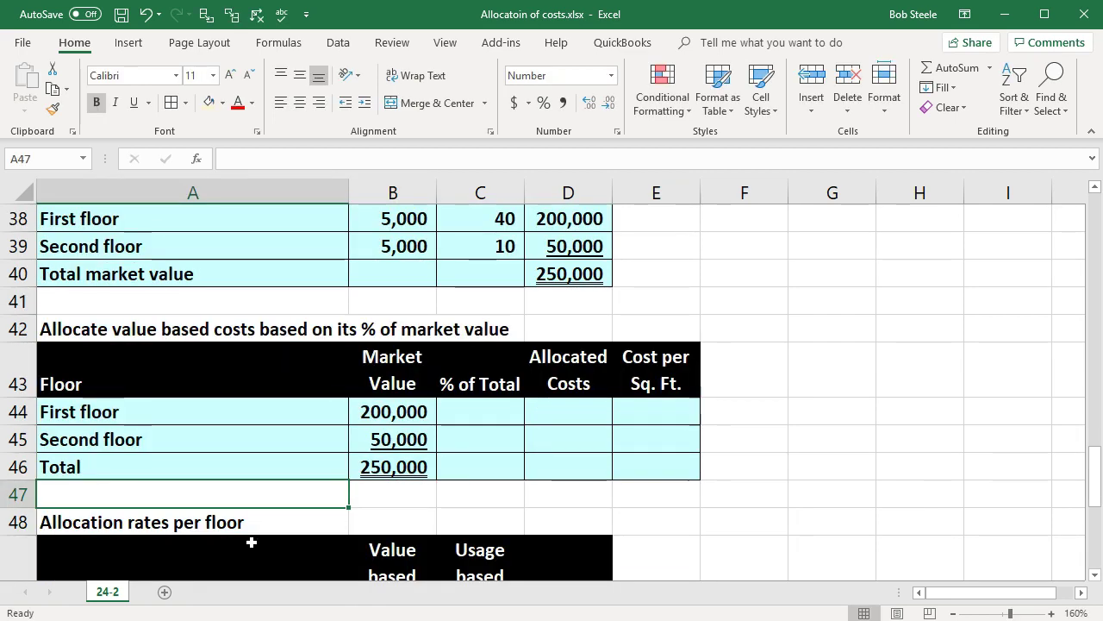
left_click(458, 413)
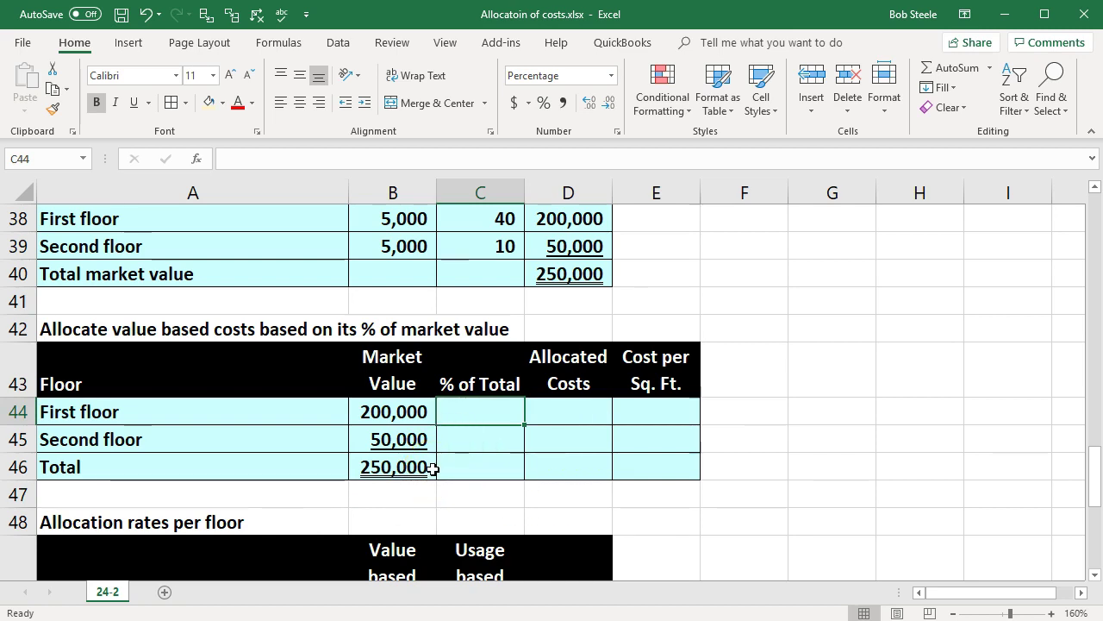
type("=")
left_click(402, 411)
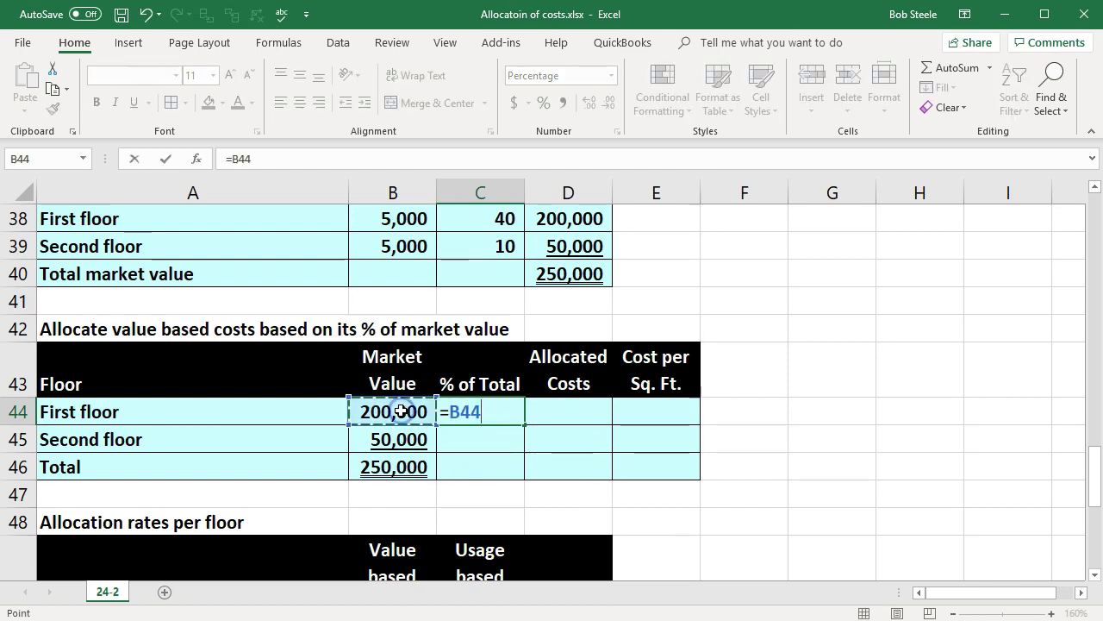
type("/")
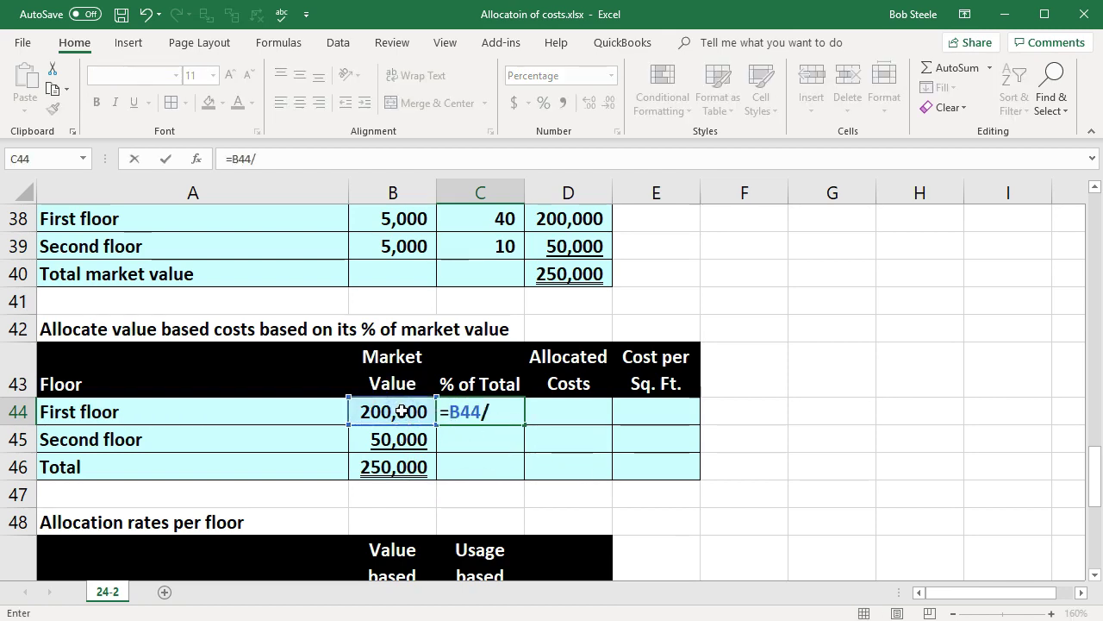
left_click(393, 466)
key("Return")
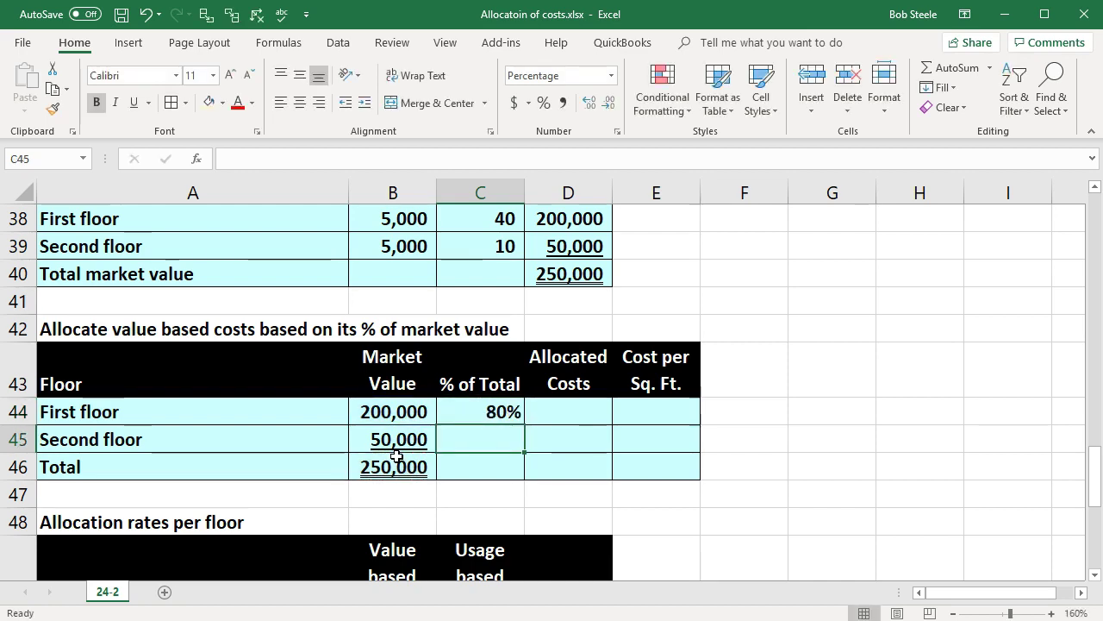
- Check the first floor's percentage by dividing 200 by 250 in Calculator, closing it when done
key("XF86Calculator")
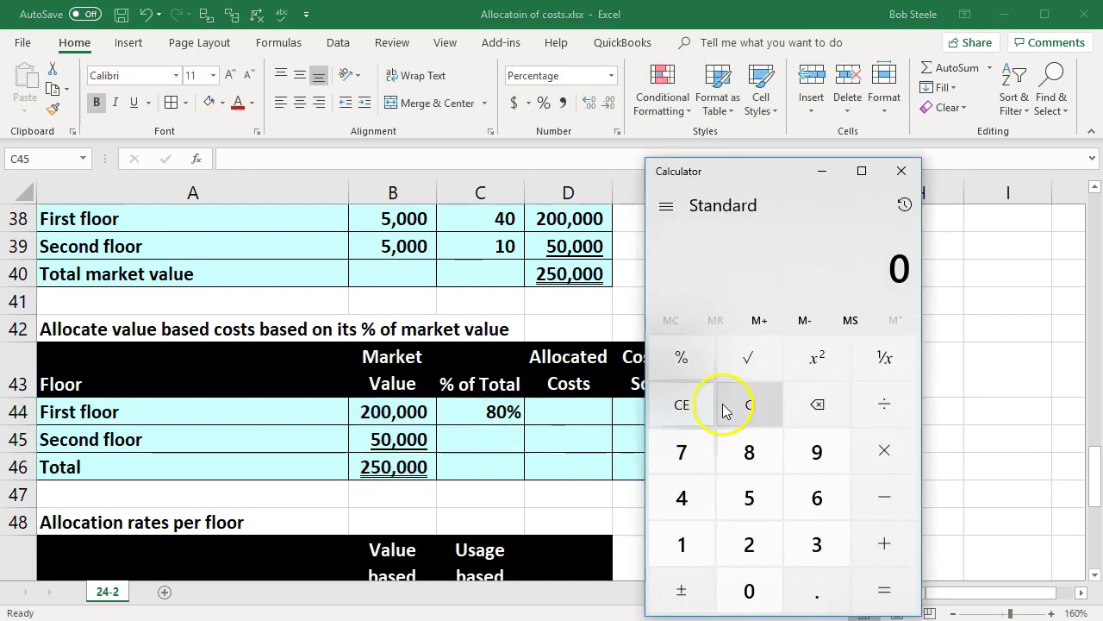
type("200")
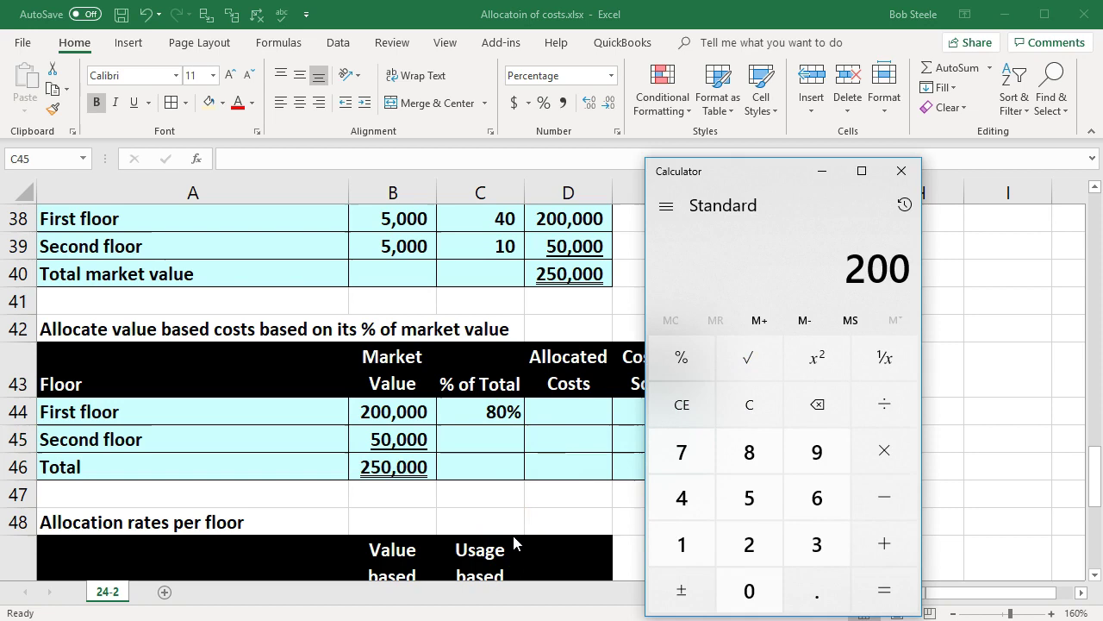
type("/250")
key("Return")
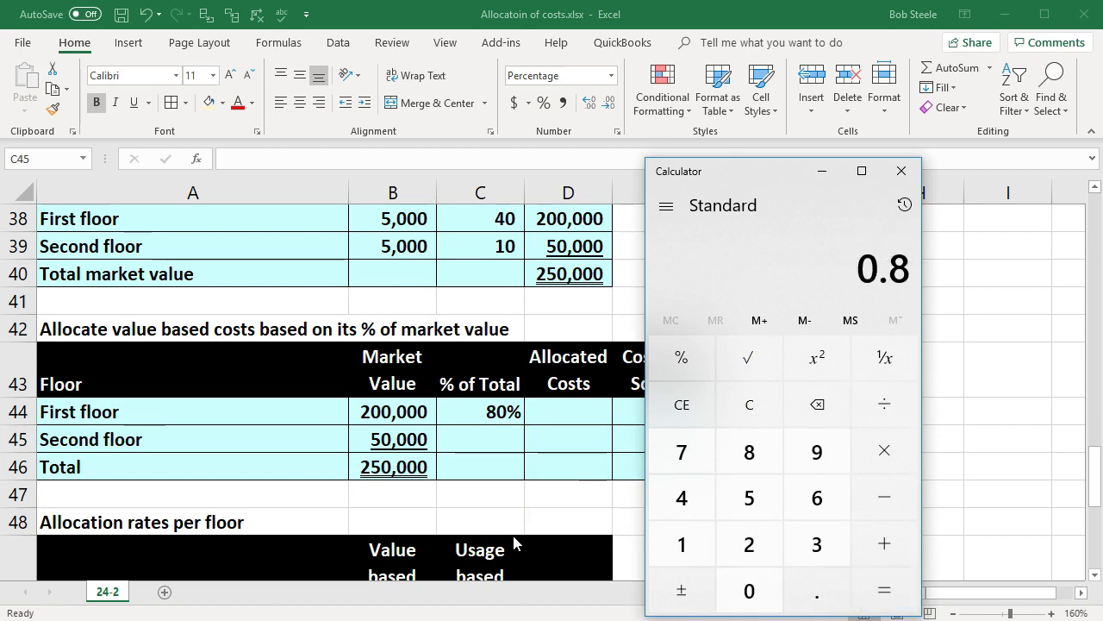
left_click(902, 169)
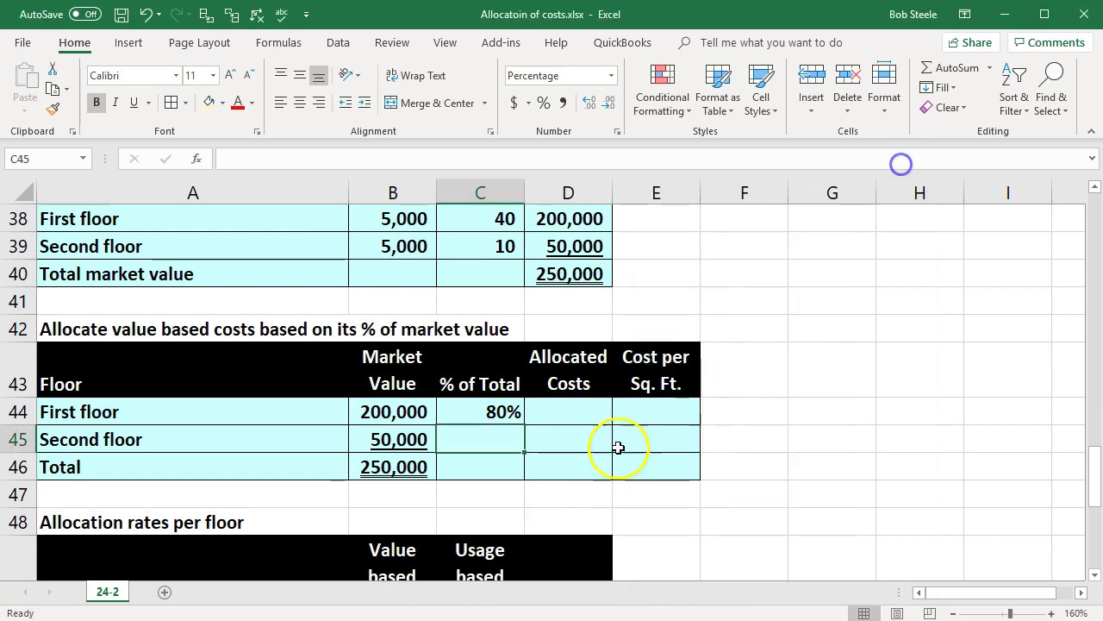
- Compute the second floor's percentage of total market value in C45 with =B45/B46
type("=")
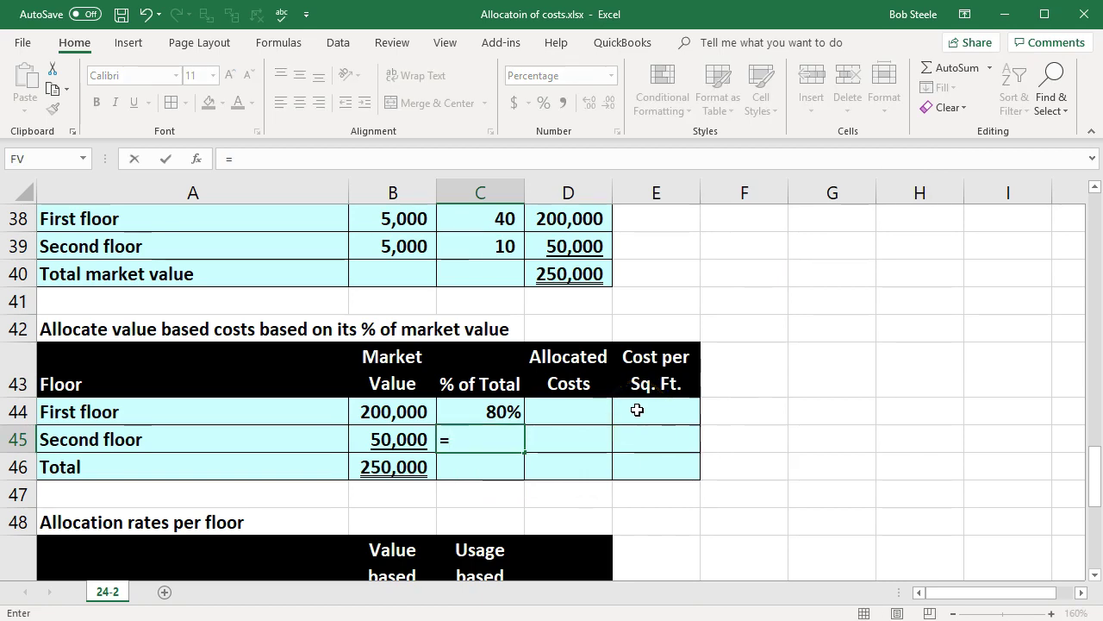
left_click(407, 435)
type("/")
left_click(411, 467)
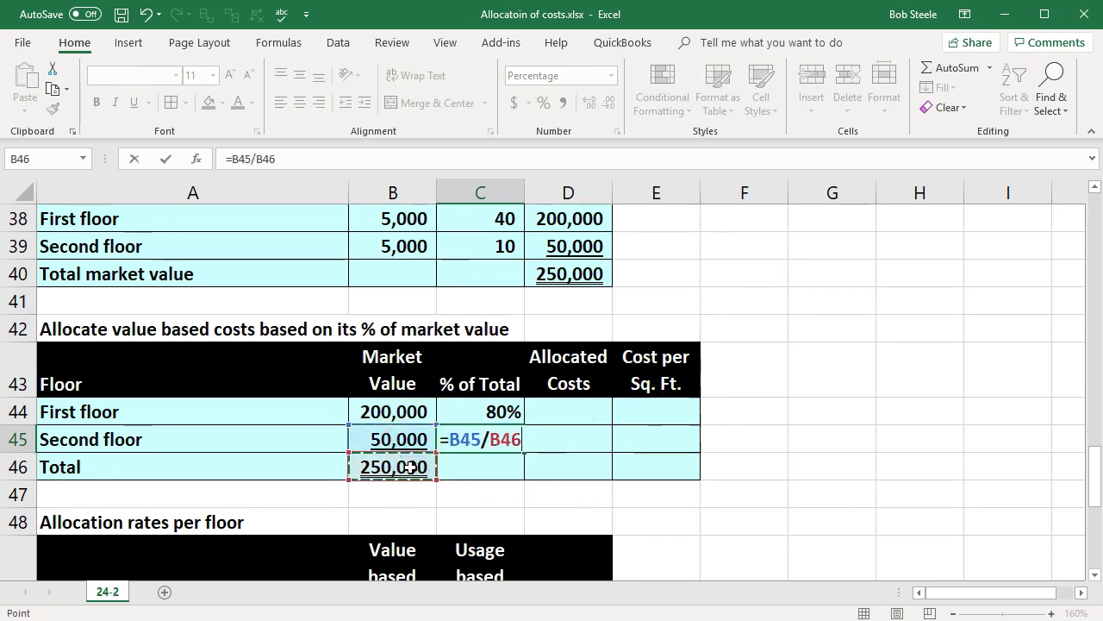
key("Return")
- Sum the floor percentages in C46 over C44:C45 and format the total as a percentage
type("=sum(")
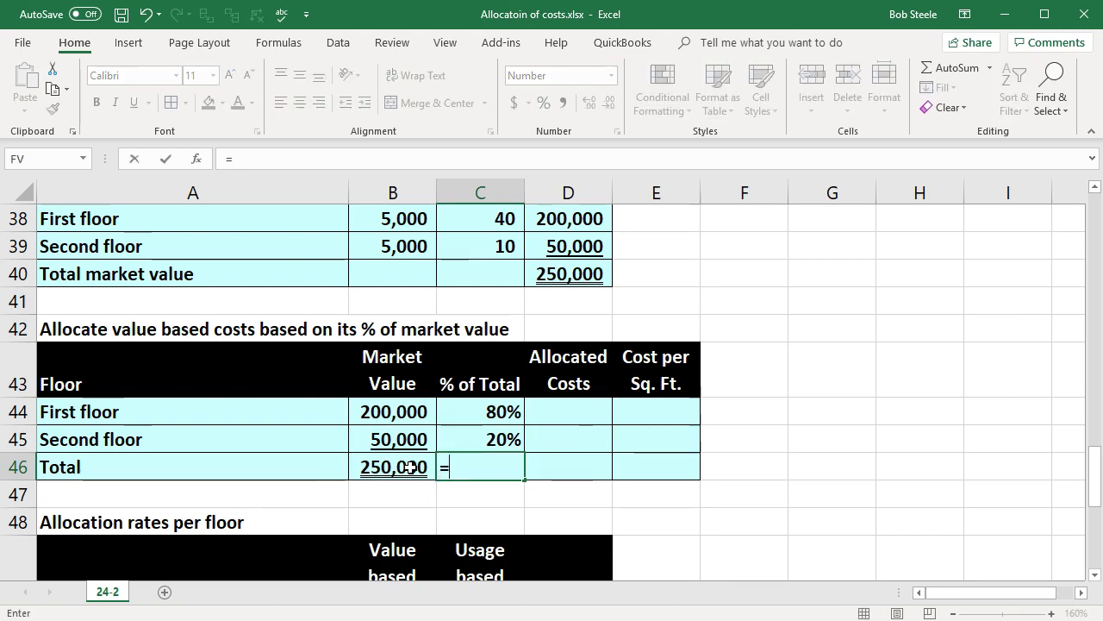
key("Up")
key("shift+Up")
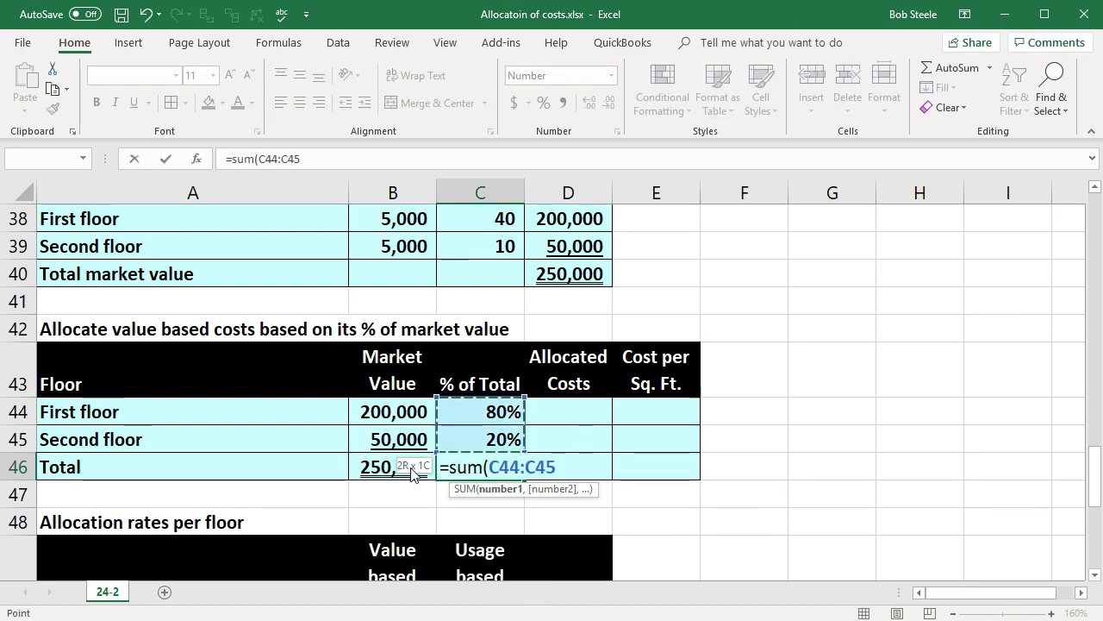
key("Return")
left_click(459, 464)
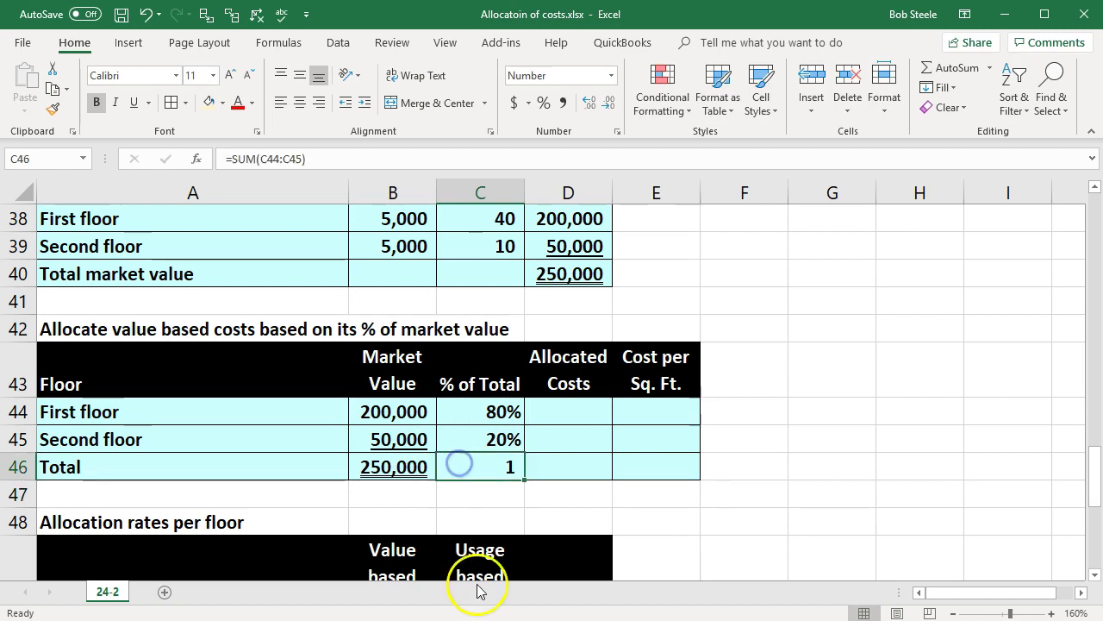
left_click(543, 103)
- Allocate value based costs to the first floor in D44 by multiplying total value based costs by its percentage, =C34*C44
left_click(577, 422)
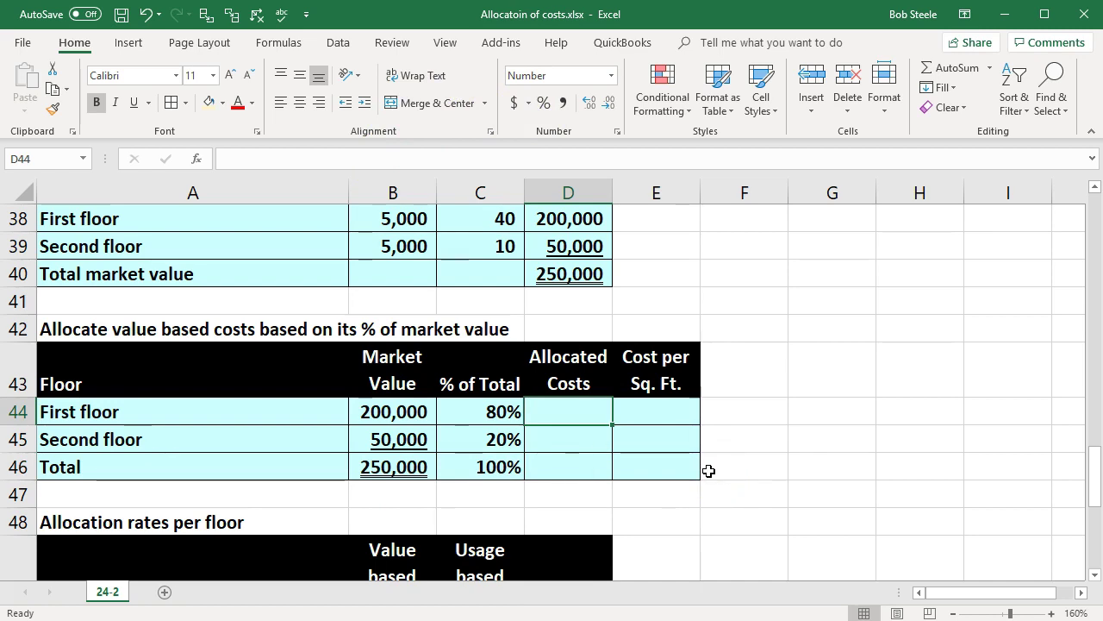
left_click(572, 418)
type("=")
scroll(571, 362, "up", 3)
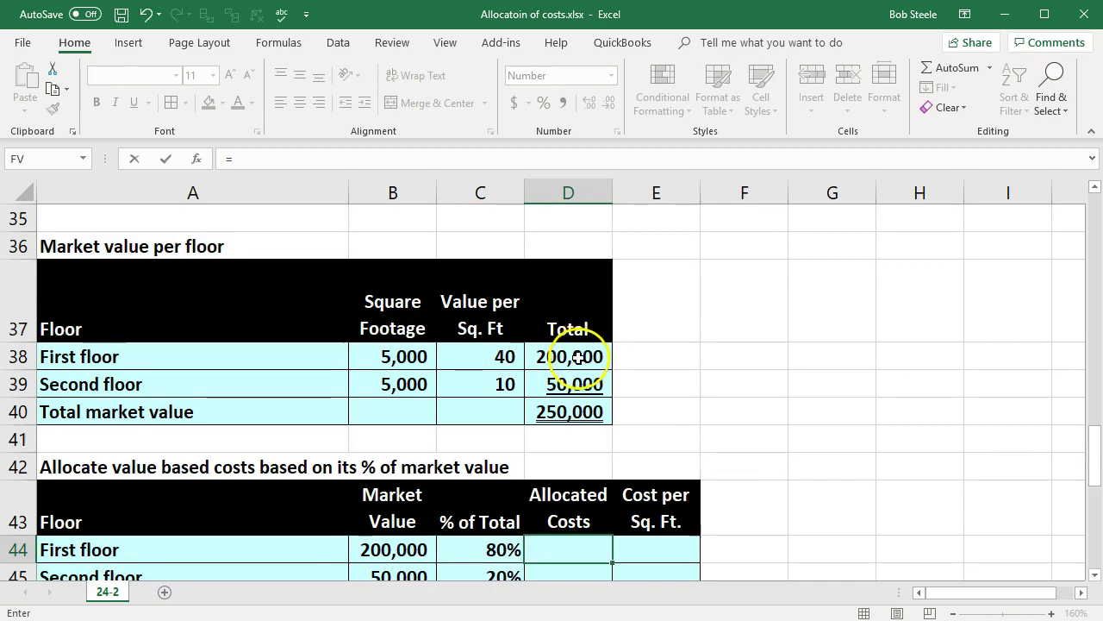
scroll(578, 435, "up", 1)
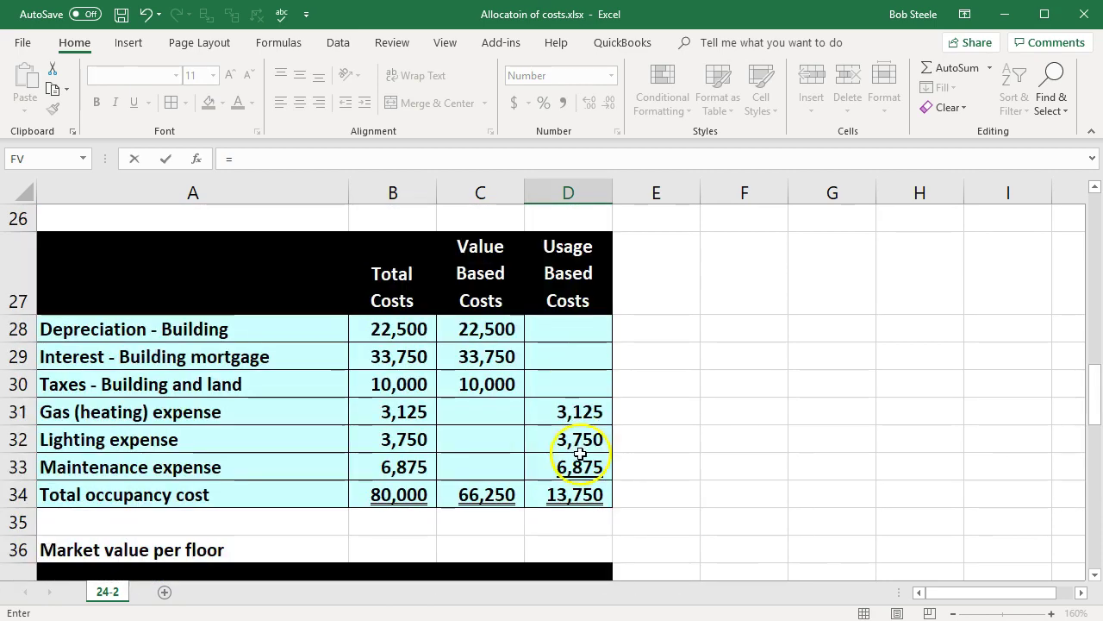
left_click(491, 493)
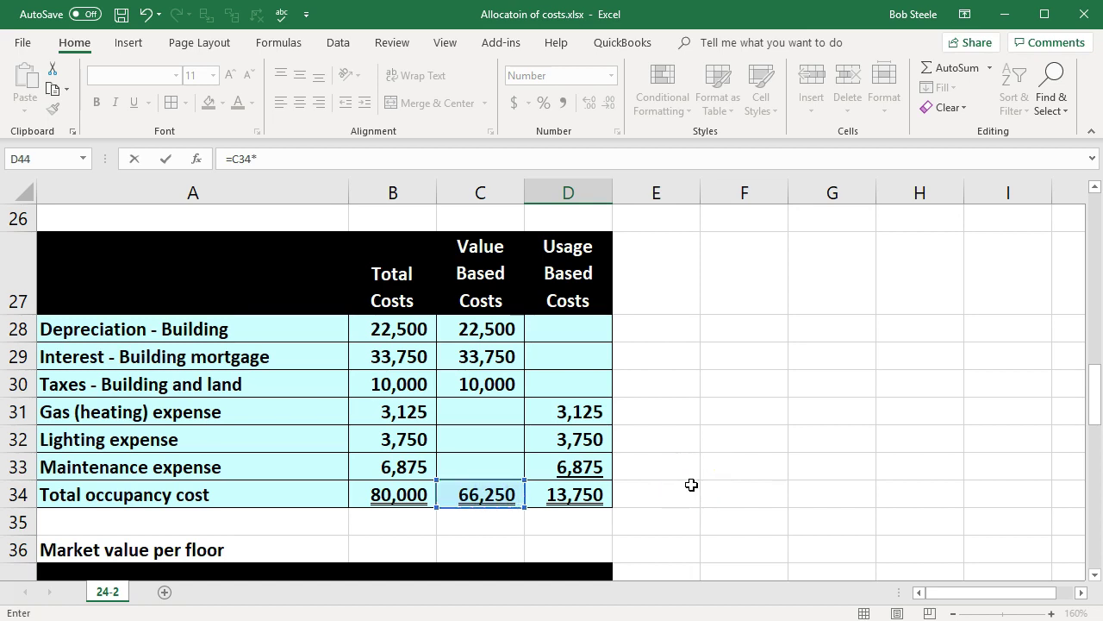
type("*")
key("Left")
scroll(691, 485, "down", 1)
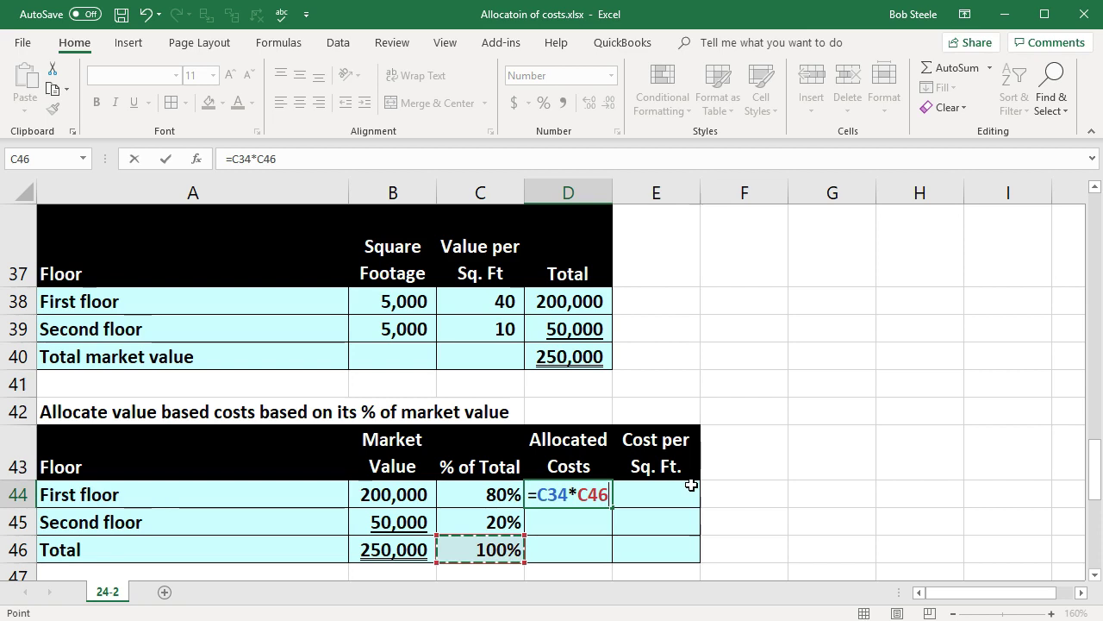
key("Tab")
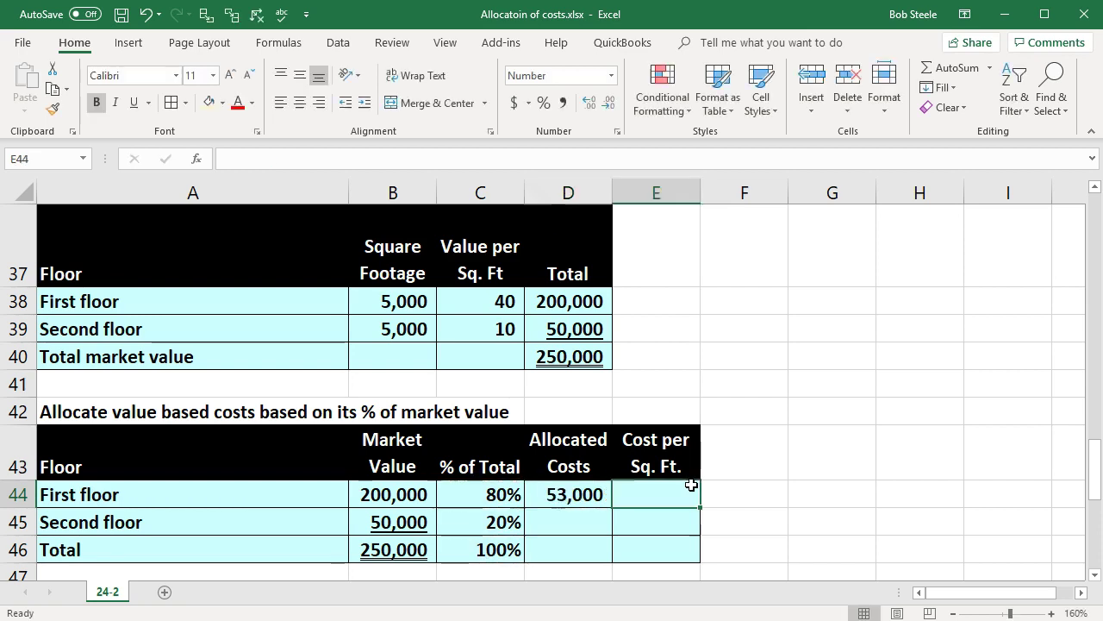
- Allocate value based costs to the second floor in D45 with =C34*C45
left_click(589, 522)
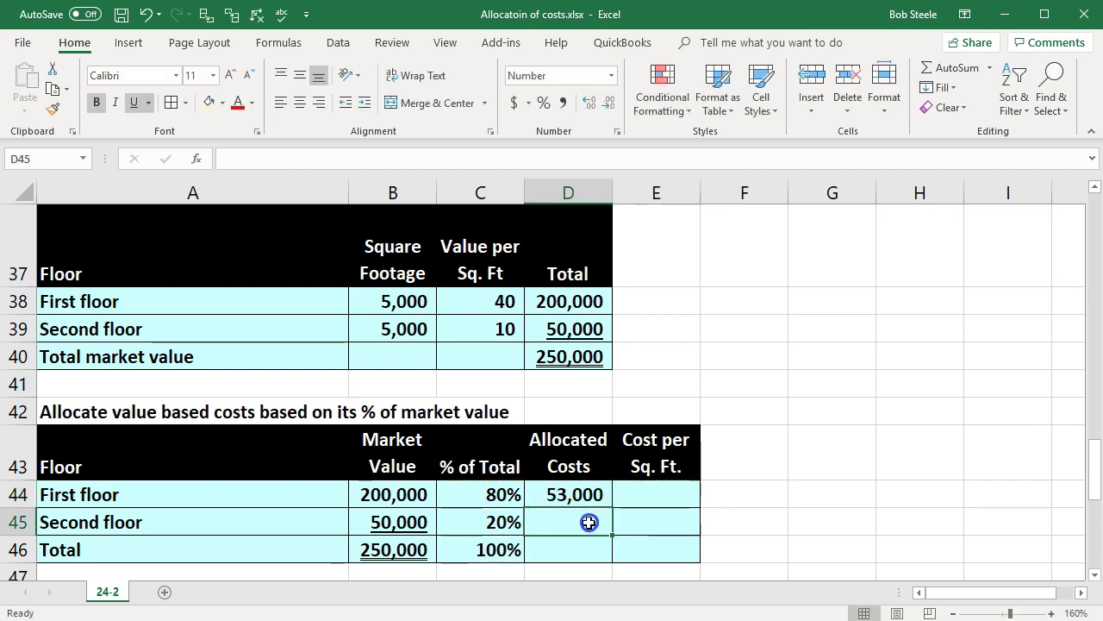
type("=")
scroll(586, 522, "up", 3)
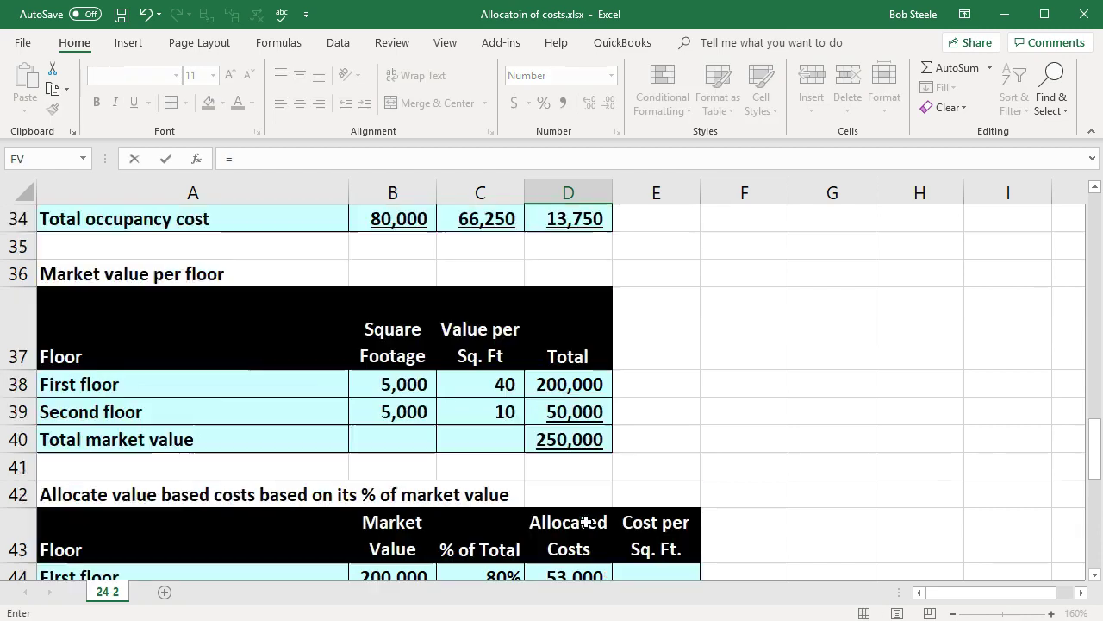
scroll(586, 522, "up", 2)
scroll(586, 521, "down", 2)
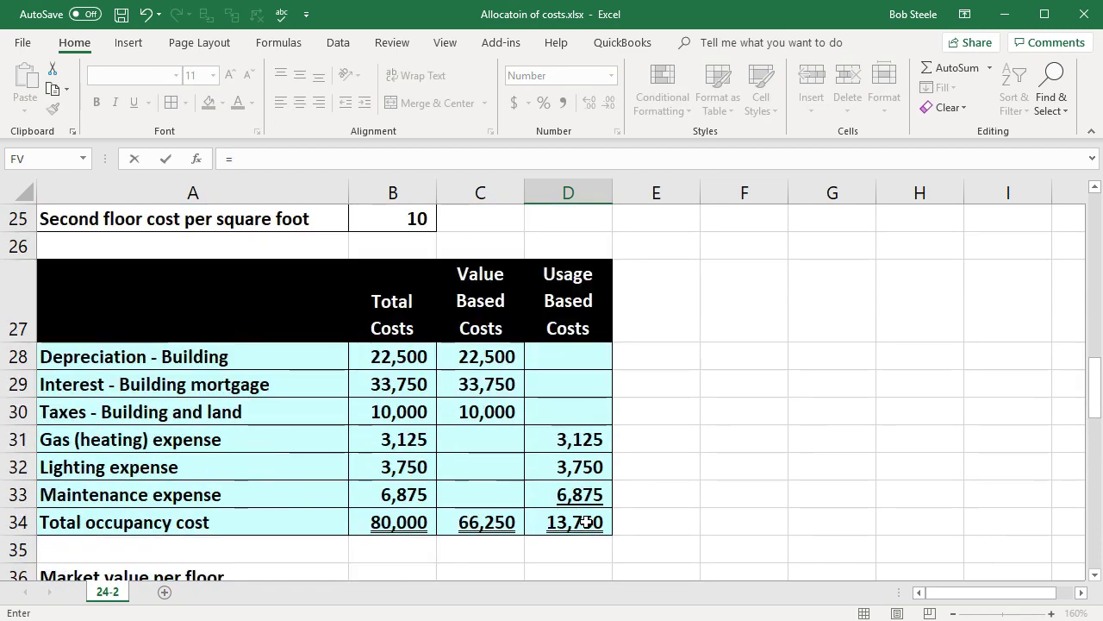
left_click(499, 380)
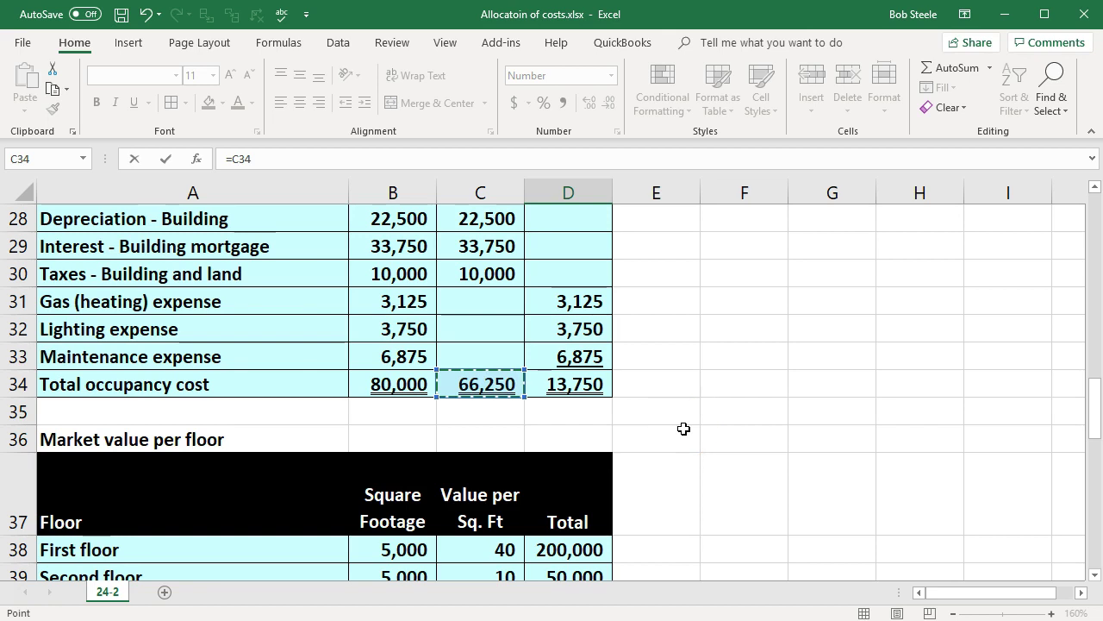
type("*")
key("Left")
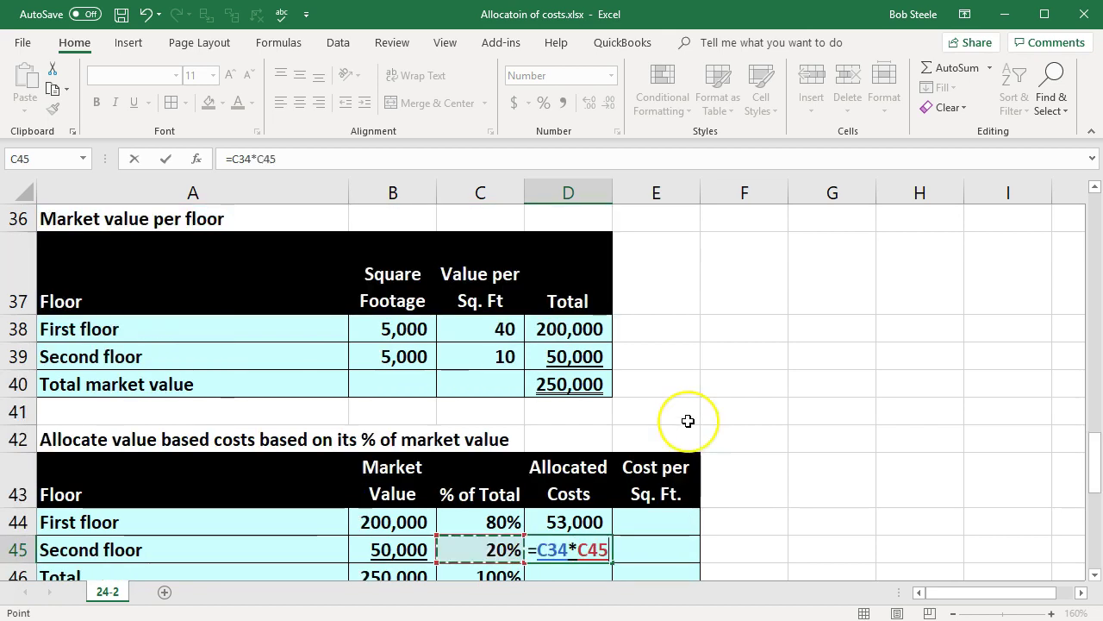
scroll(688, 421, "down", 1)
key("Return")
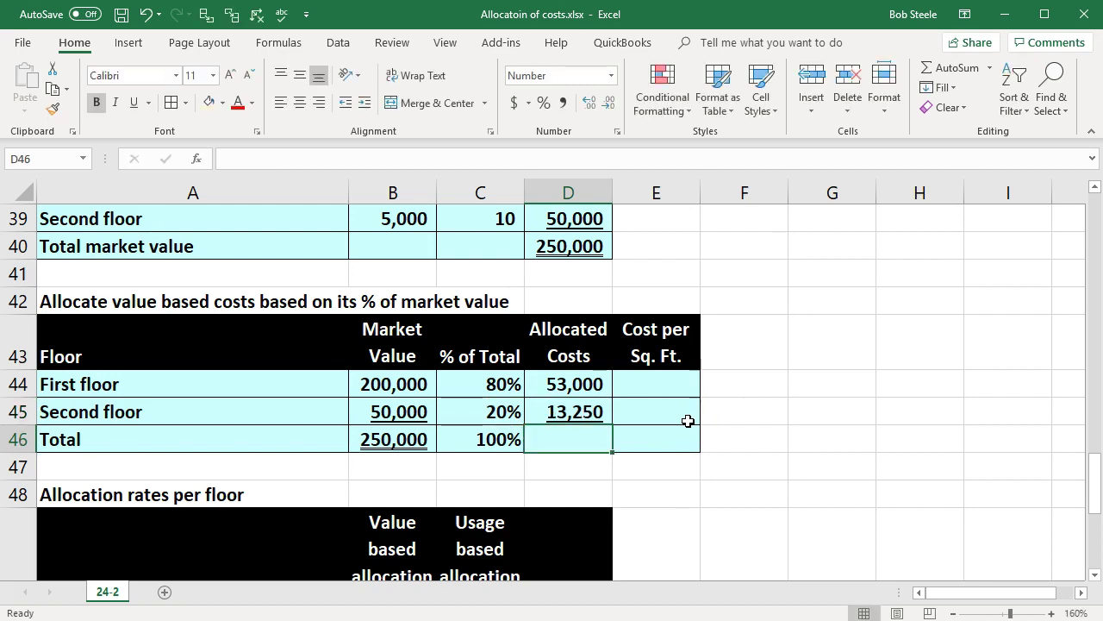
- Total the allocated costs in D46 by summing D44:D45
type("=sum(")
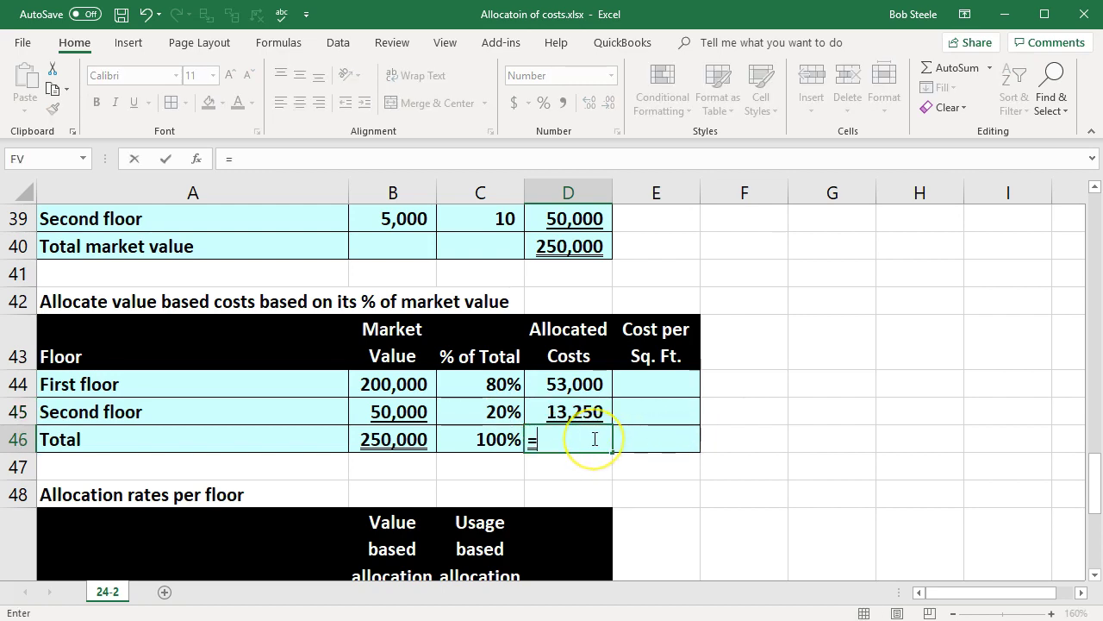
key("Up")
key("shift+Up")
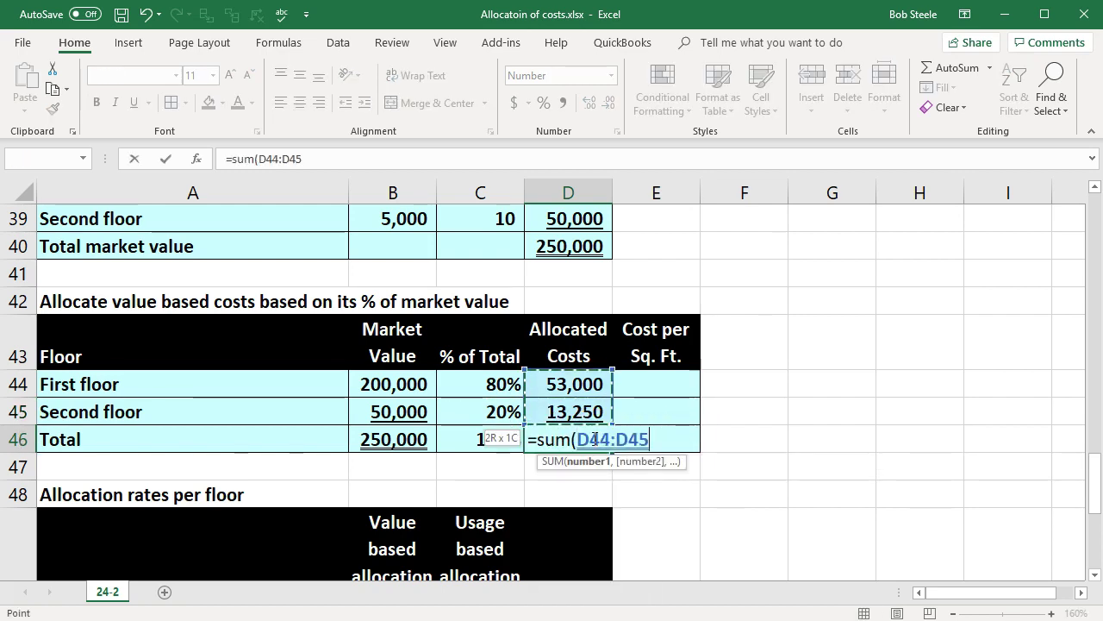
key("Return")
left_click(589, 440)
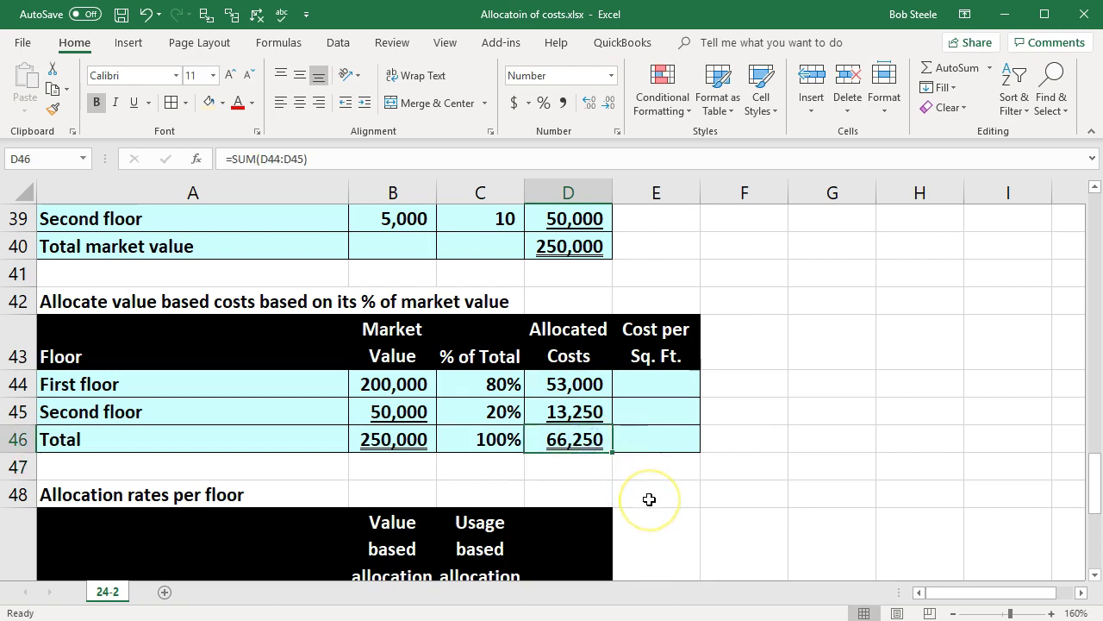
- Compute the first floor's cost per square foot in E44 by dividing its allocated costs by the square feet per floor, =D44/B11
left_click(661, 385)
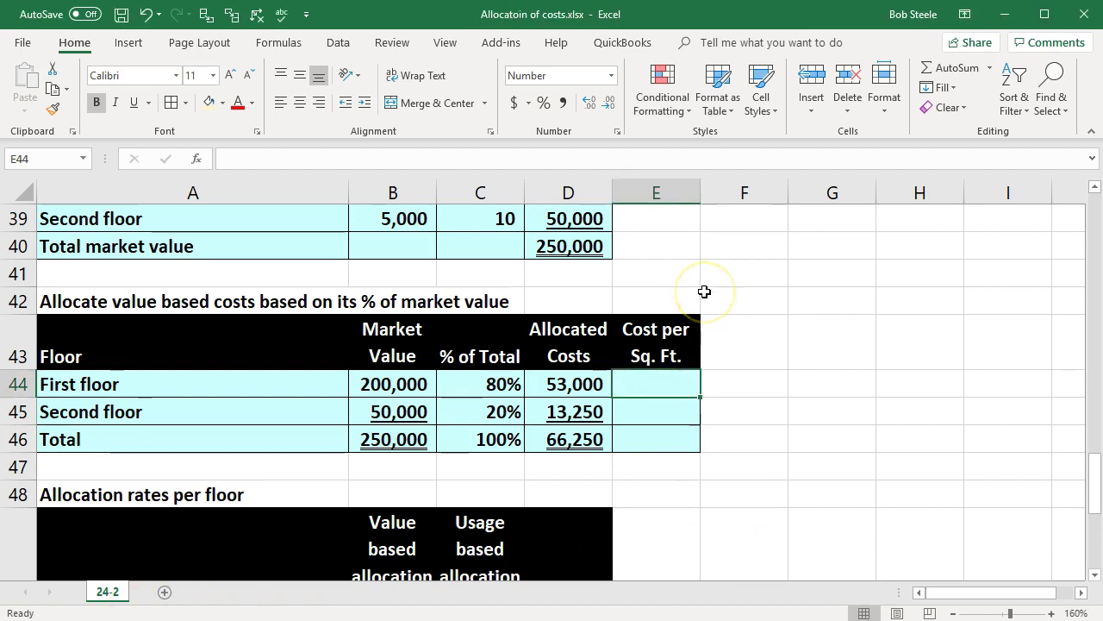
type("=")
left_click(575, 384)
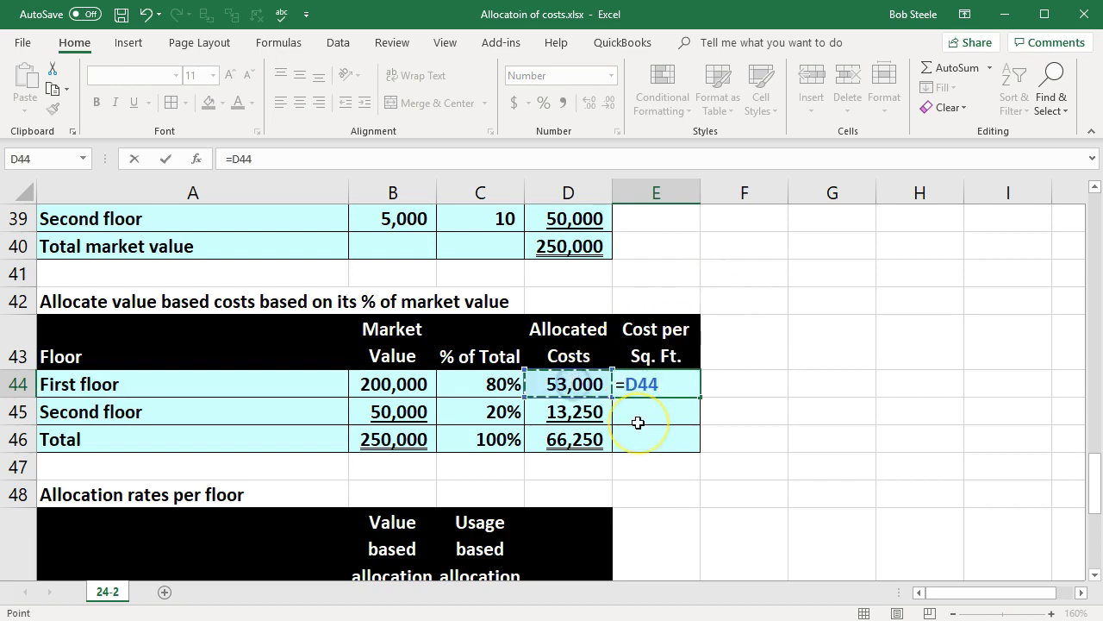
type("/")
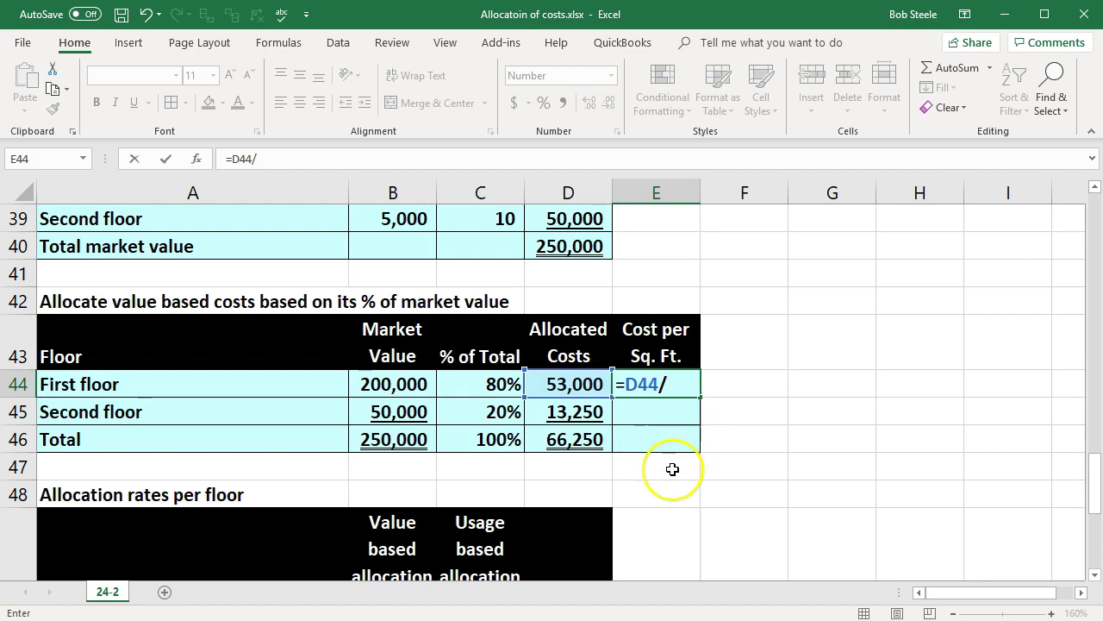
scroll(673, 469, "up", 9)
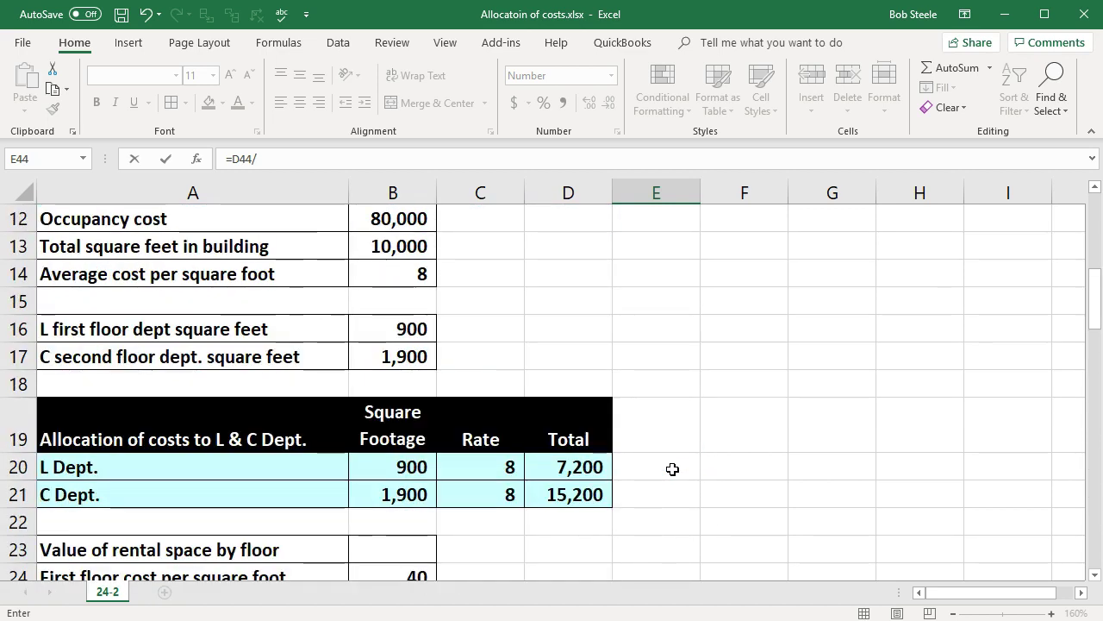
scroll(673, 469, "up", 2)
left_click(406, 359)
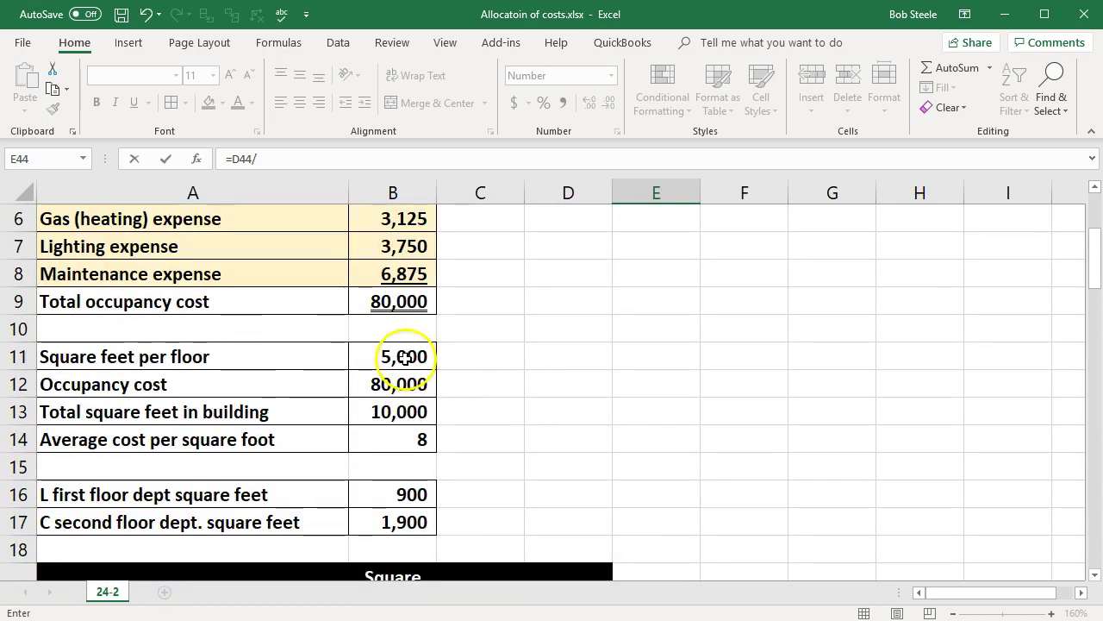
key("Return")
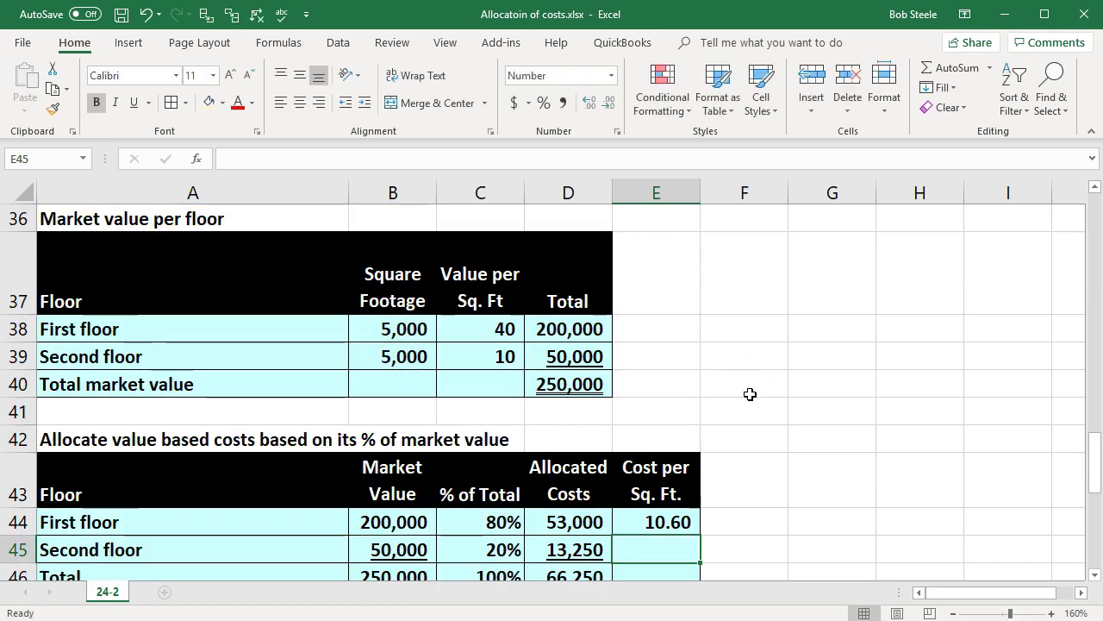
- Compute the second floor's cost per square foot in E45 by dividing its allocated costs by the square feet per floor, =D45/B11
scroll(750, 394, "down", 1)
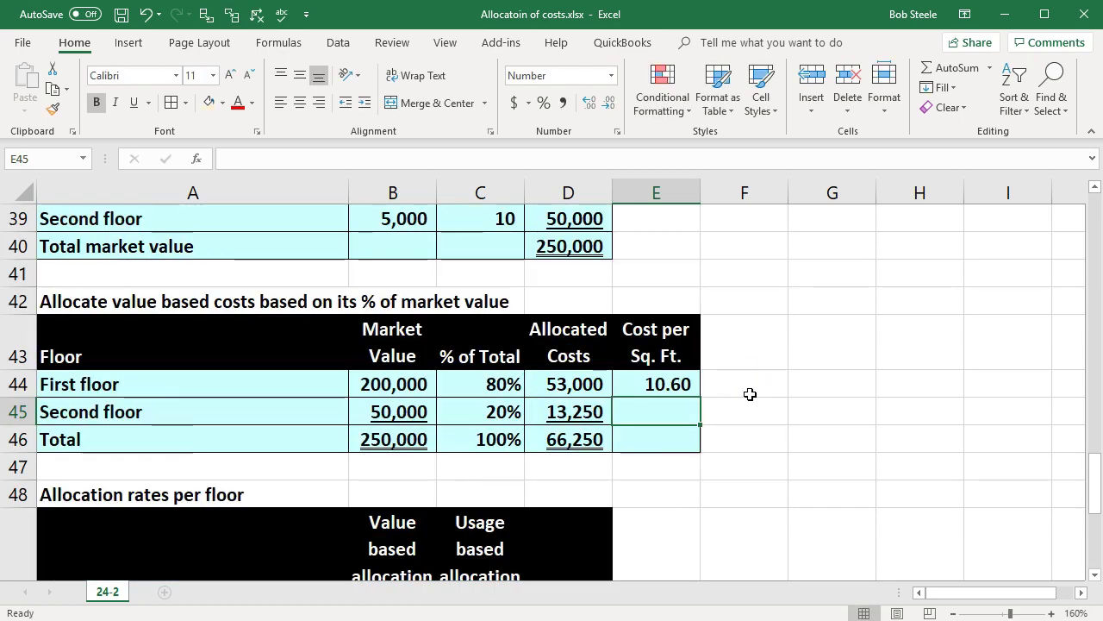
type("=")
left_click(593, 406)
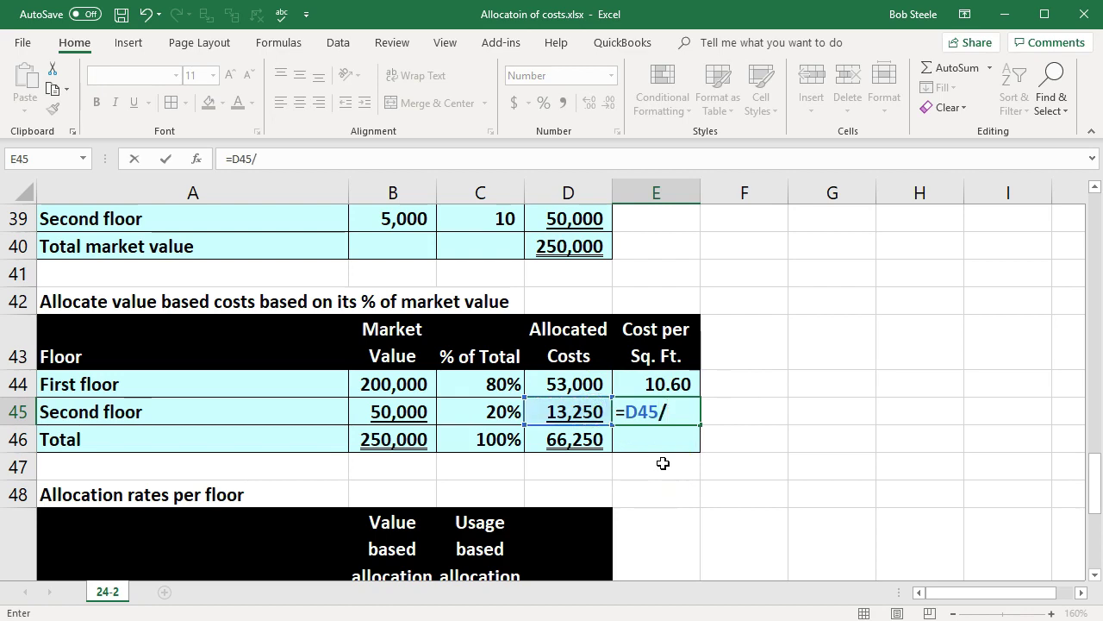
scroll(663, 464, "up", 10)
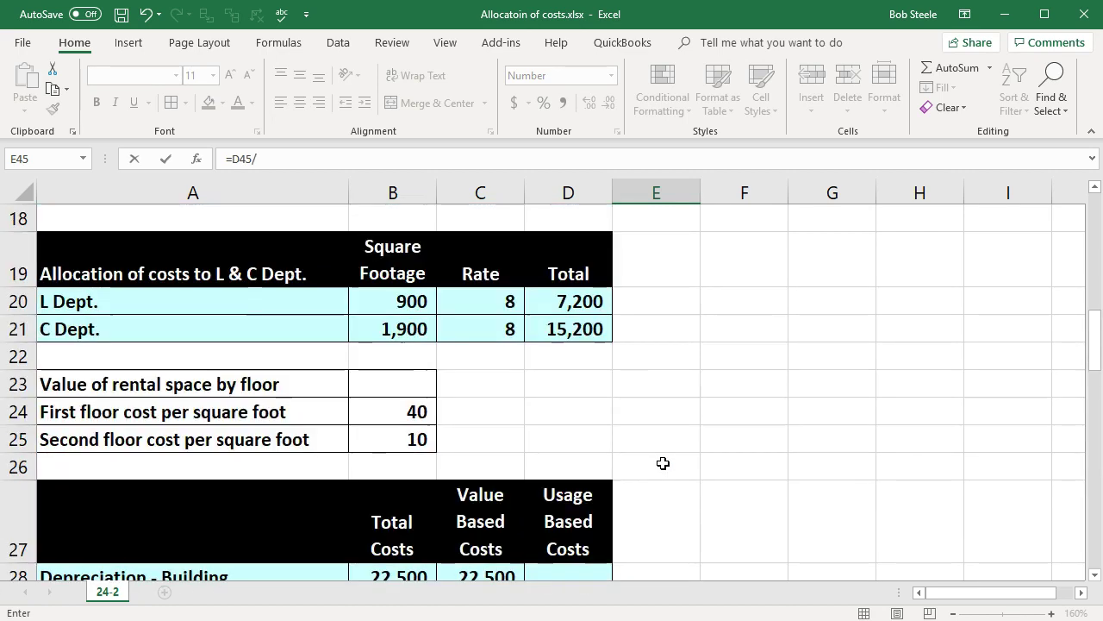
scroll(535, 380, "up", 1)
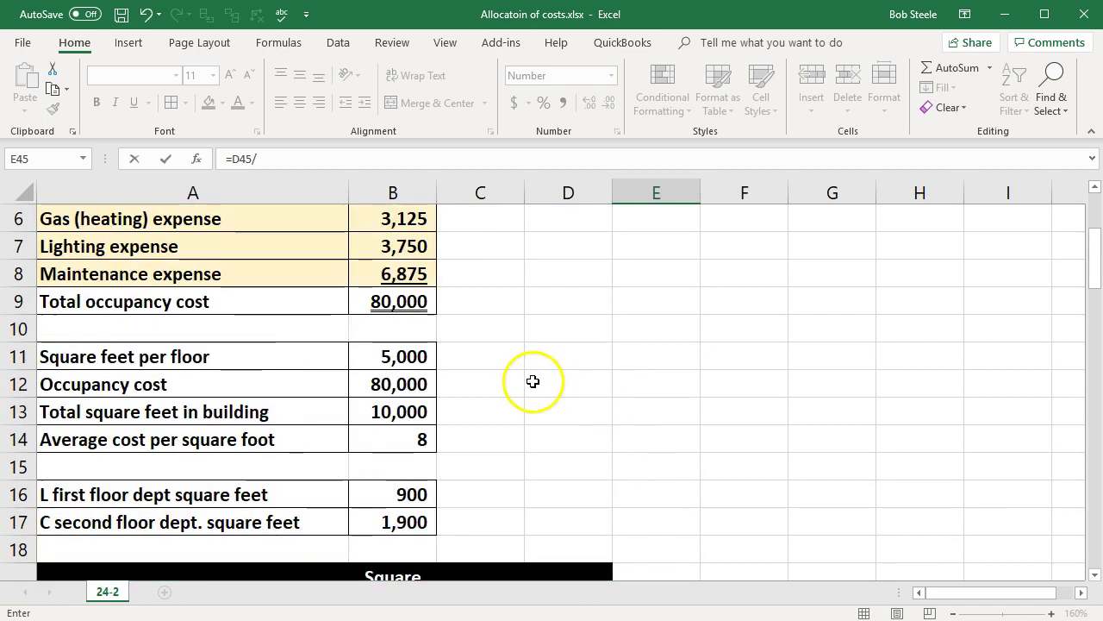
left_click(399, 350)
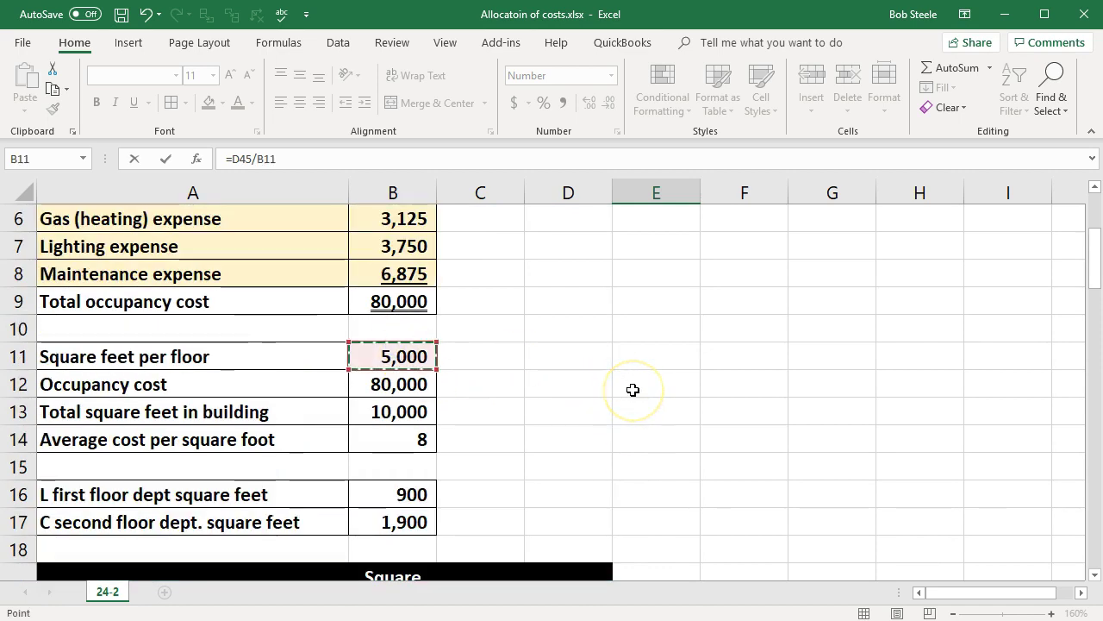
key("Return")
scroll(633, 389, "down", 1)
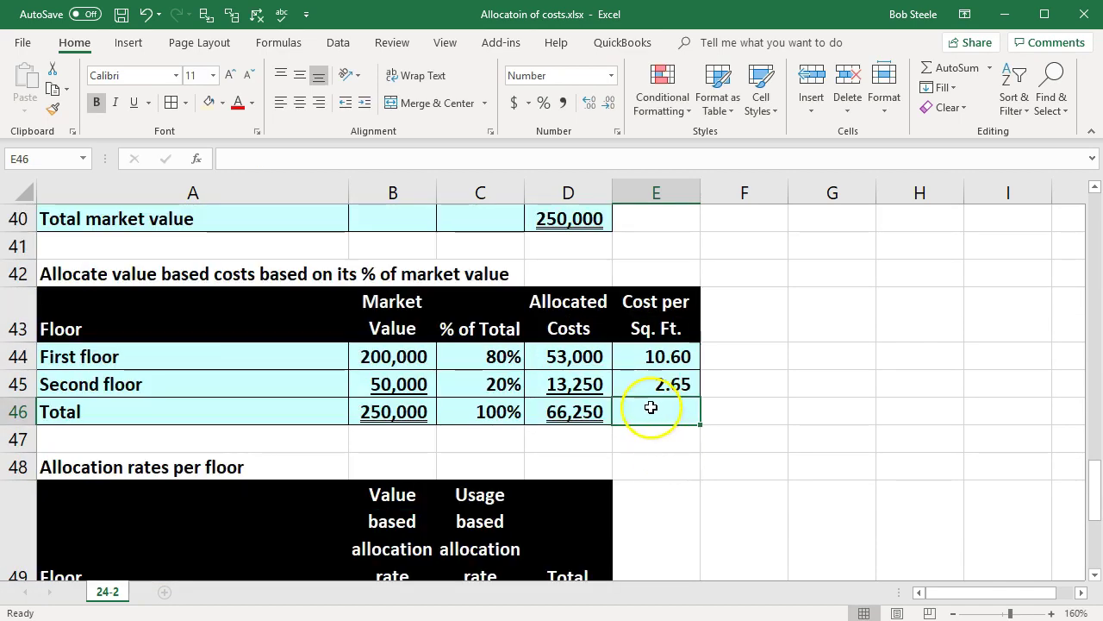
left_click(595, 357)
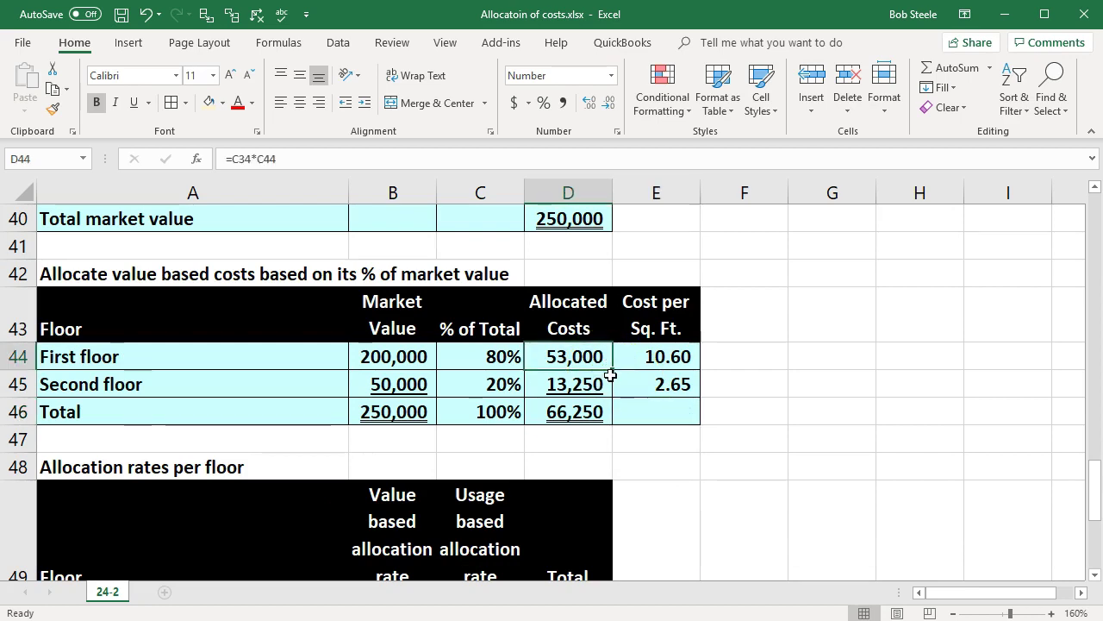
key("Right")
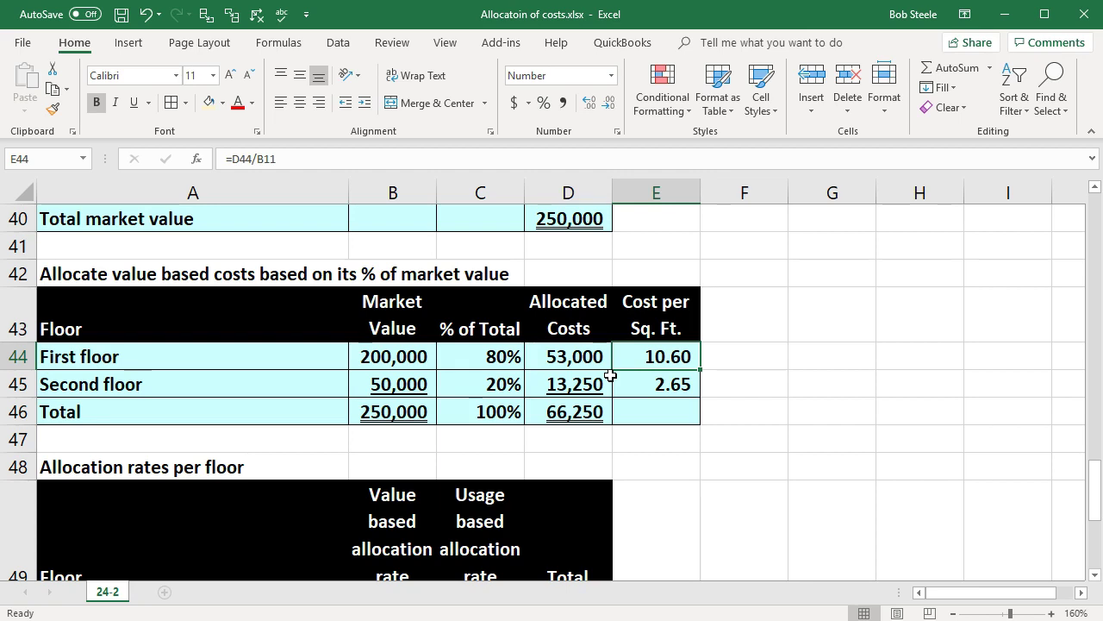
key("Down")
key("Down")
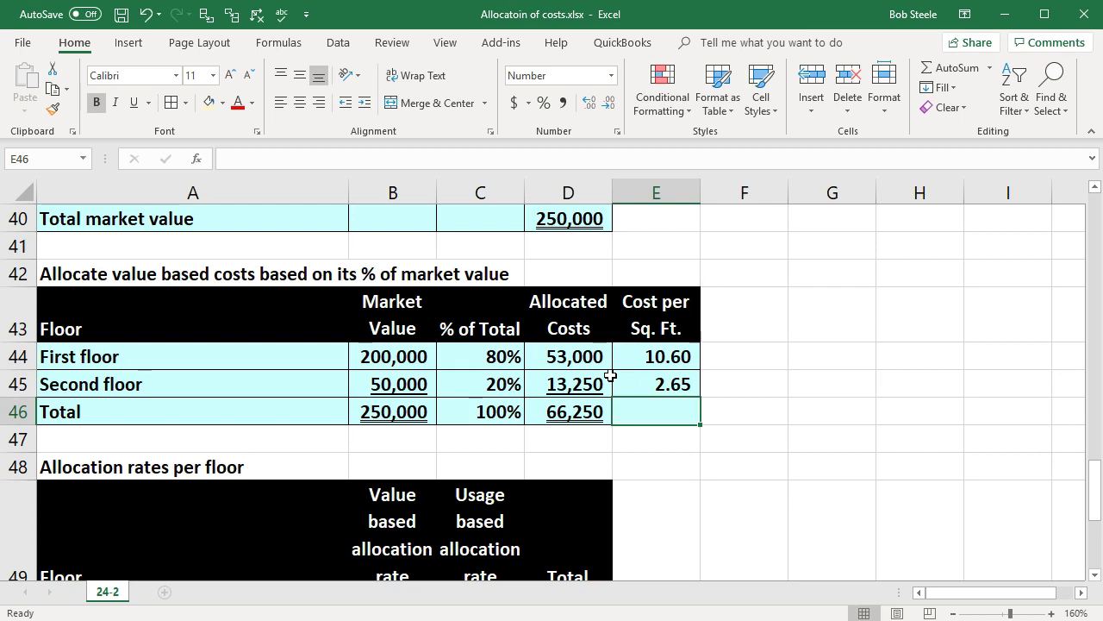
- Copy the First floor and Second floor labels from A44:A45 into A50:A51 of the allocation rates table
scroll(610, 375, "down", 1)
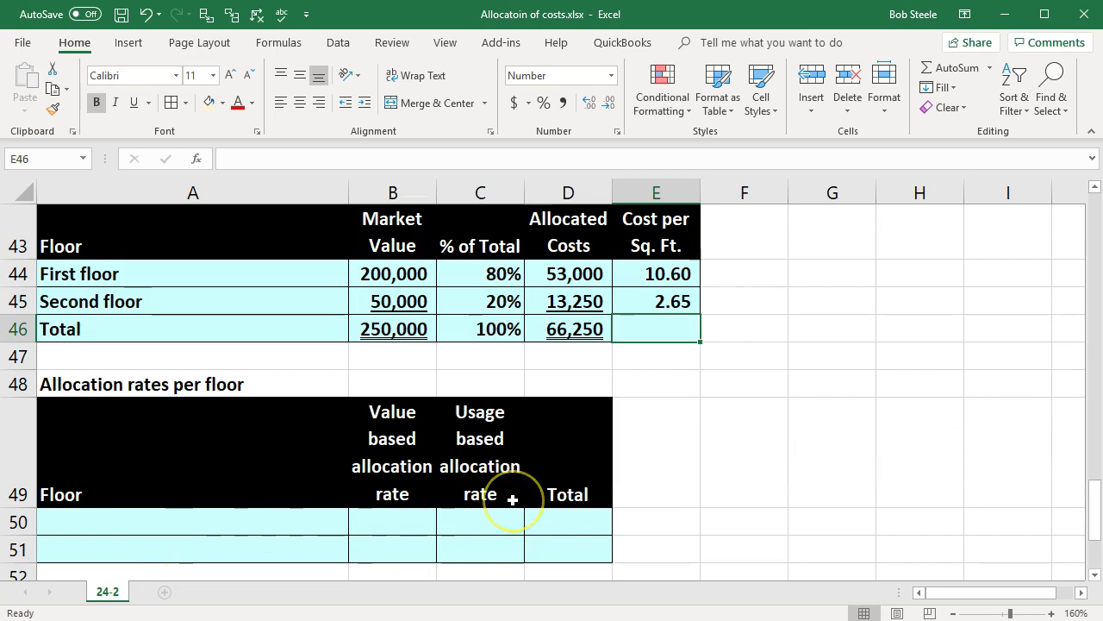
left_click(247, 327)
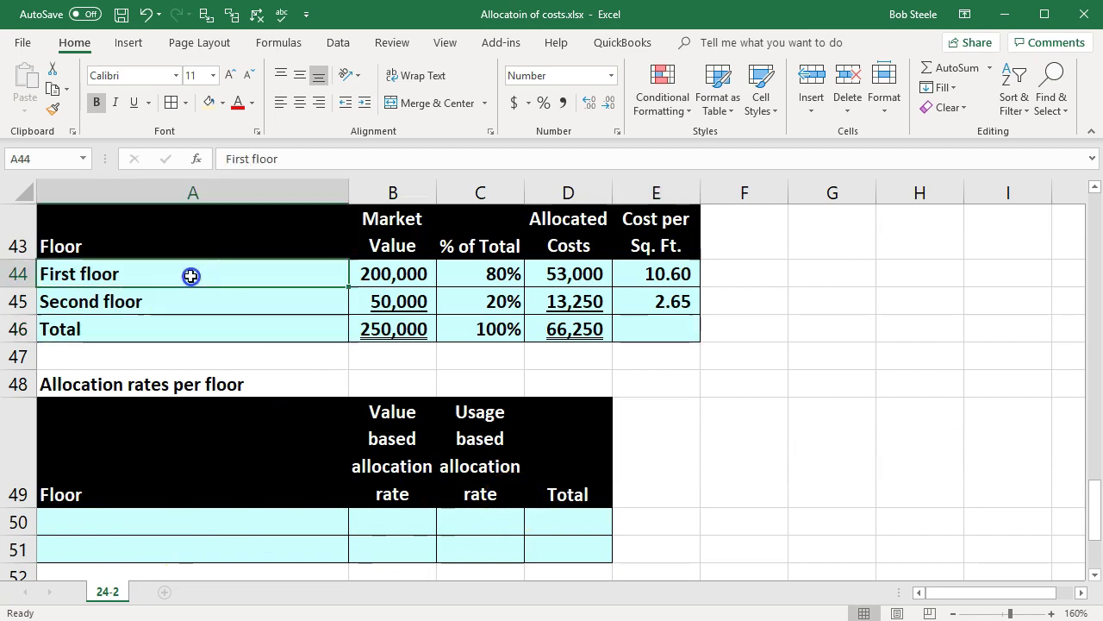
left_click_drag(225, 273, 190, 312)
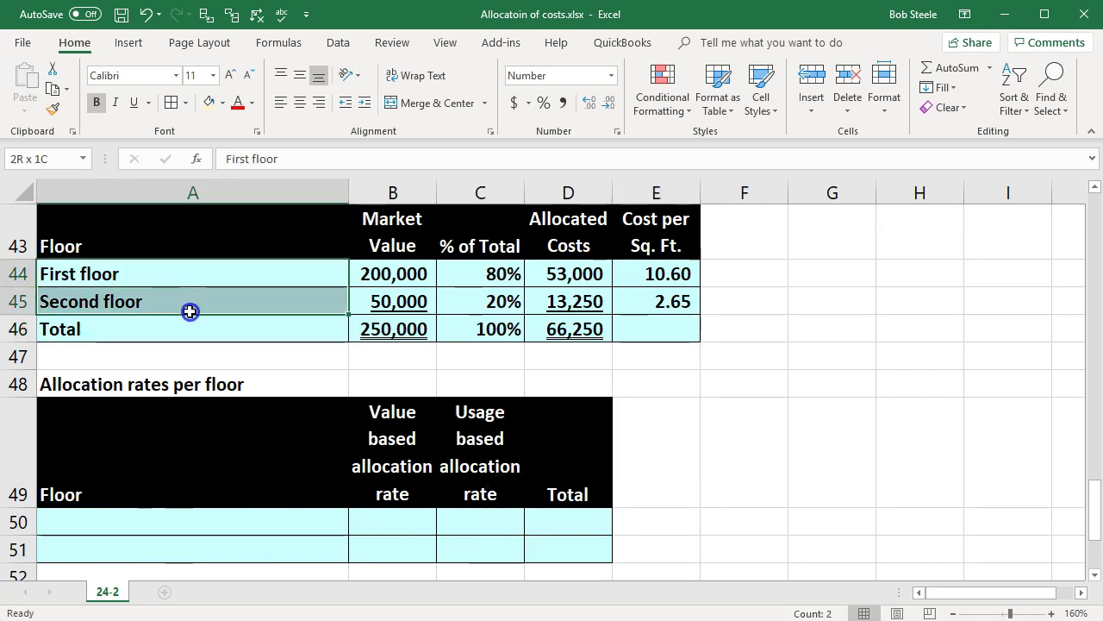
key("ctrl+c")
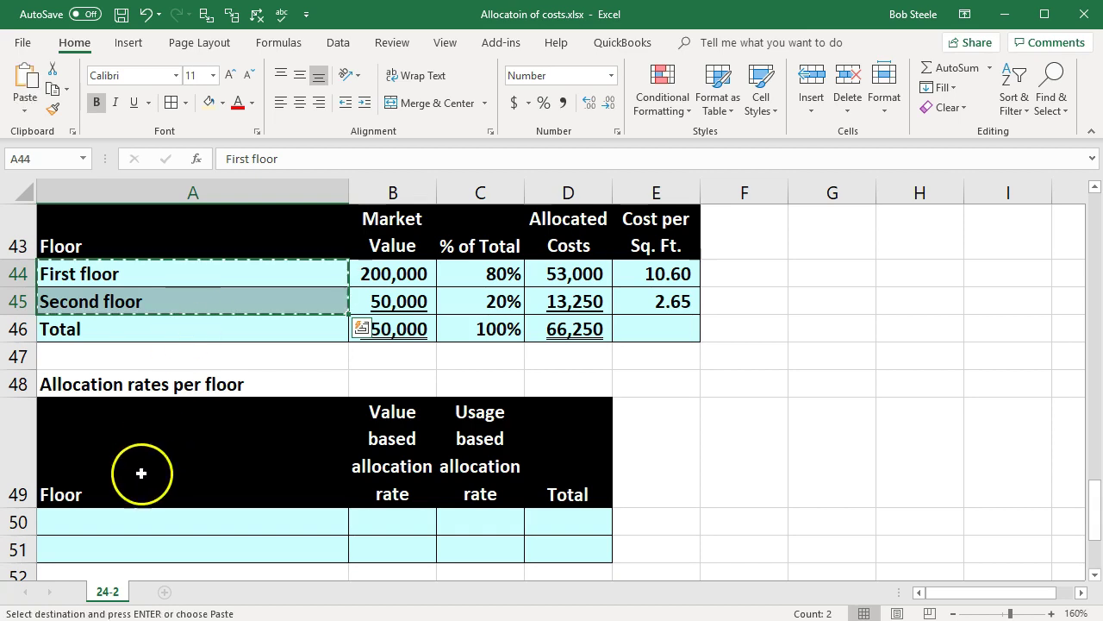
left_click(137, 527)
key("ctrl+v")
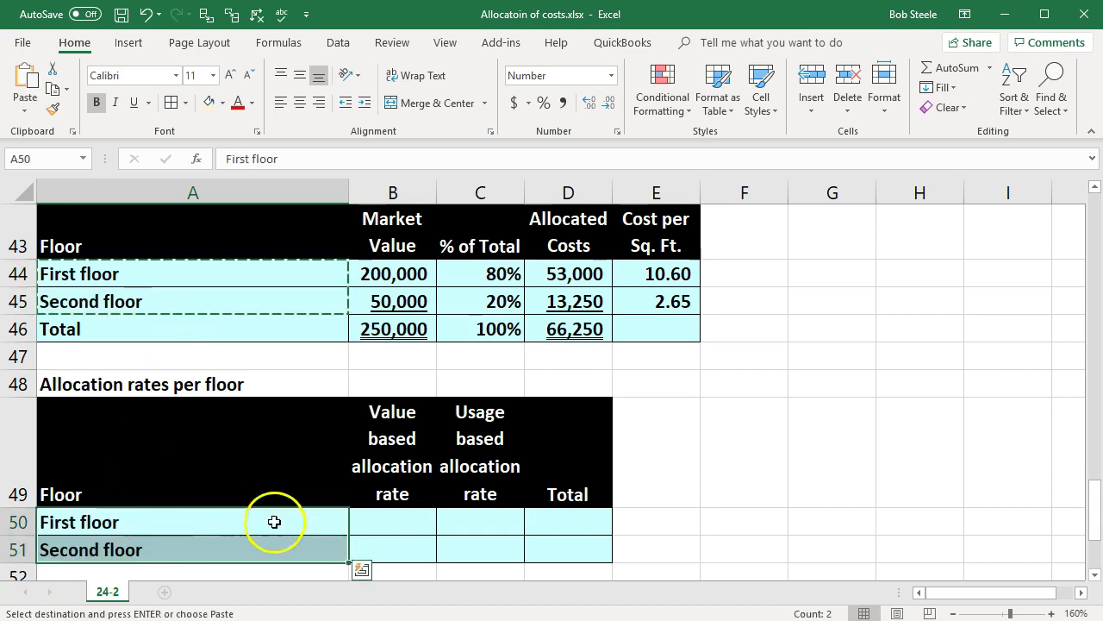
- Link the value based allocation rates in B50 and B51 to each floor's cost per square foot, =E44 and =E45
left_click(418, 523)
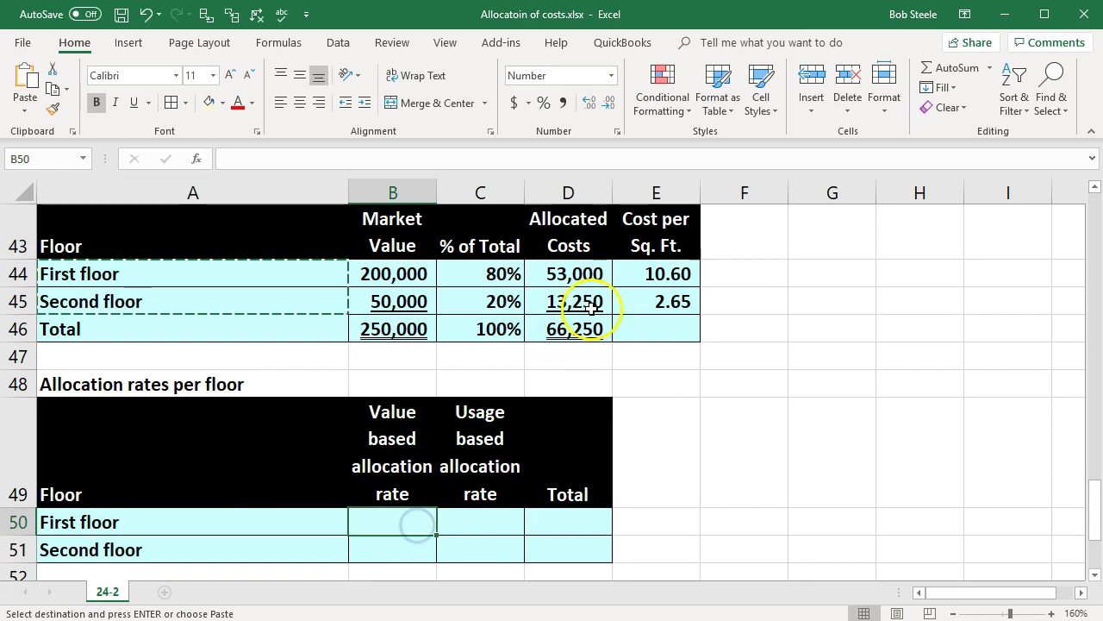
type("=")
left_click(655, 274)
key("Return")
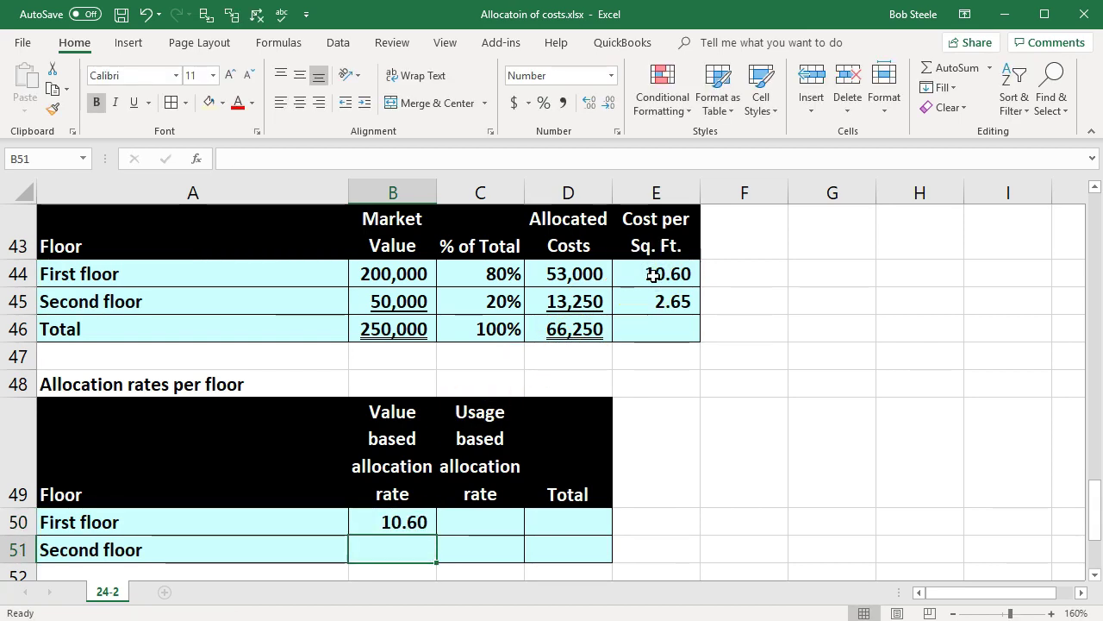
type("=")
left_click(663, 297)
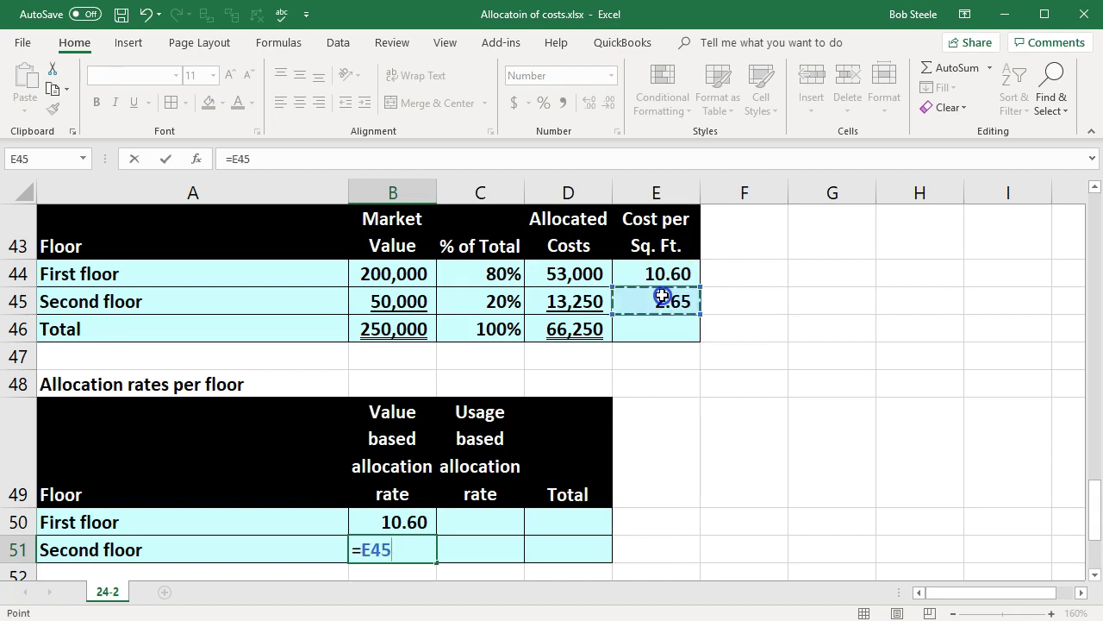
key("Return")
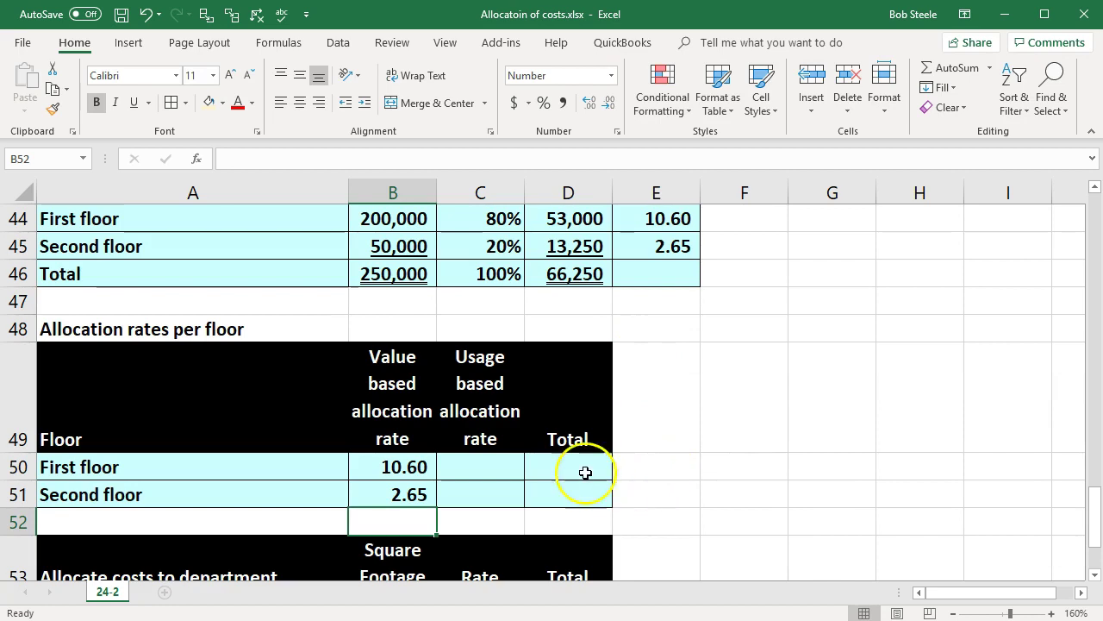
- Compute the first floor's usage based allocation rate in C50 by dividing total usage based costs by total building square feet, =D34/B13
left_click(497, 469)
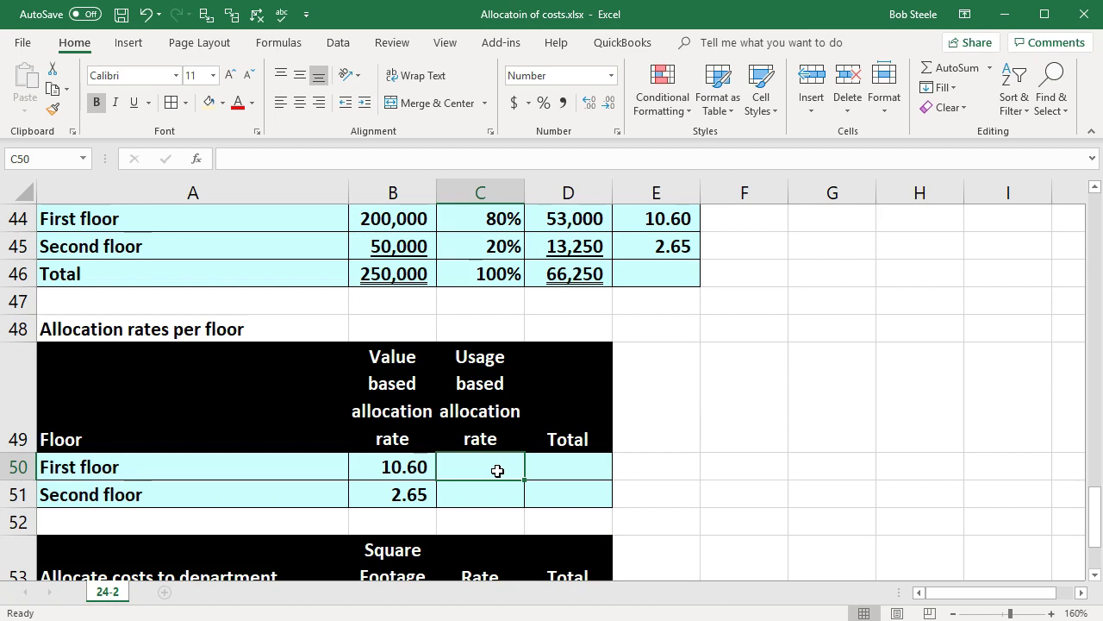
type("=")
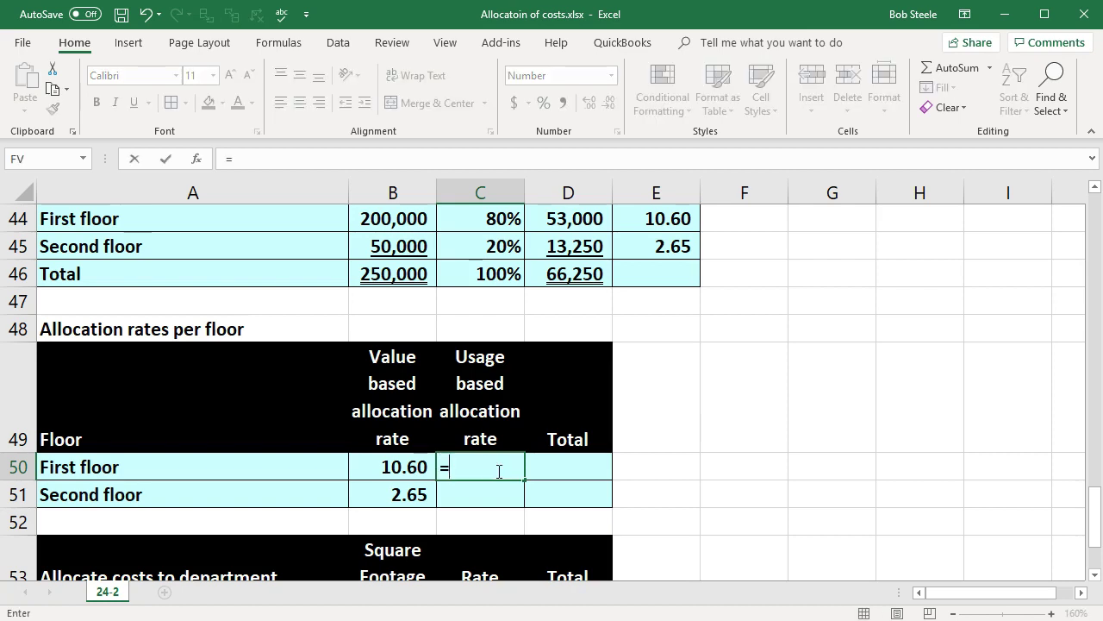
scroll(677, 510, "up", 4)
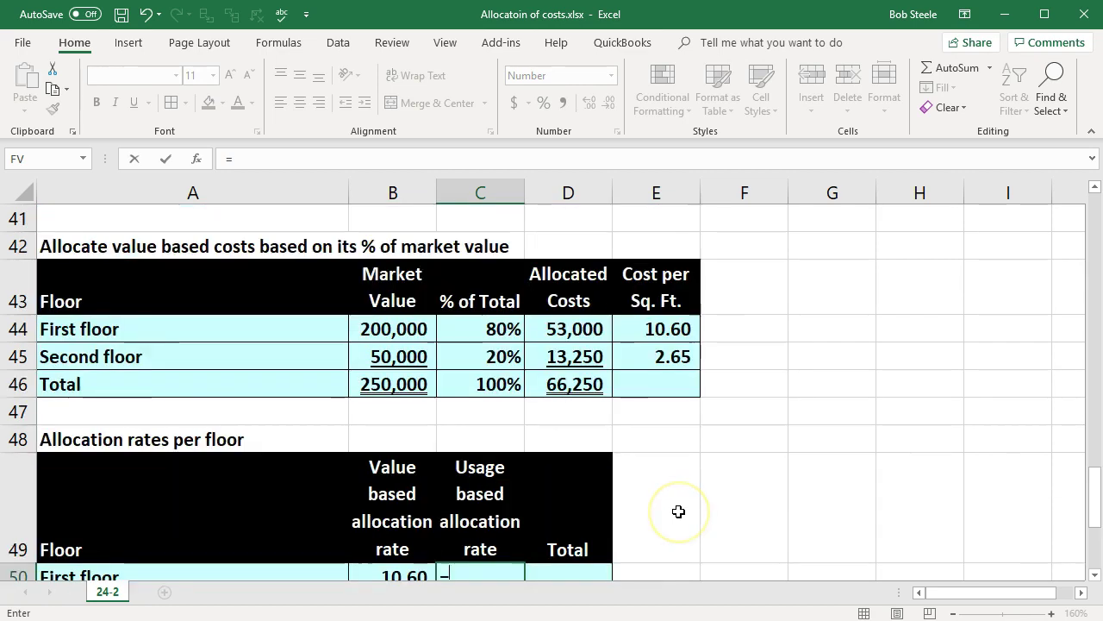
scroll(677, 511, "up", 2)
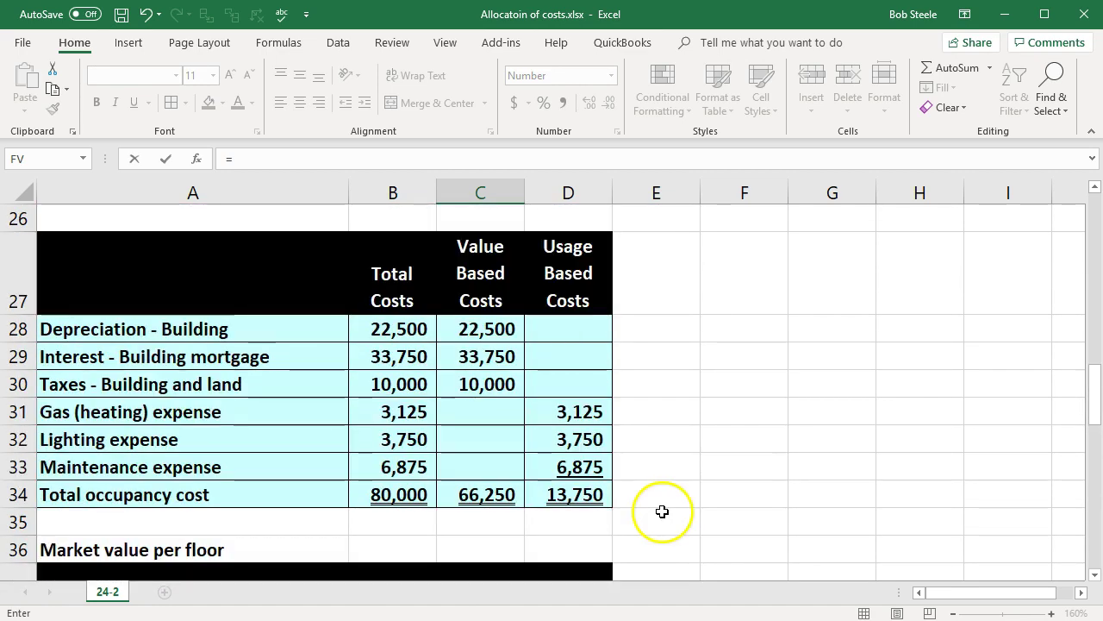
left_click(591, 498)
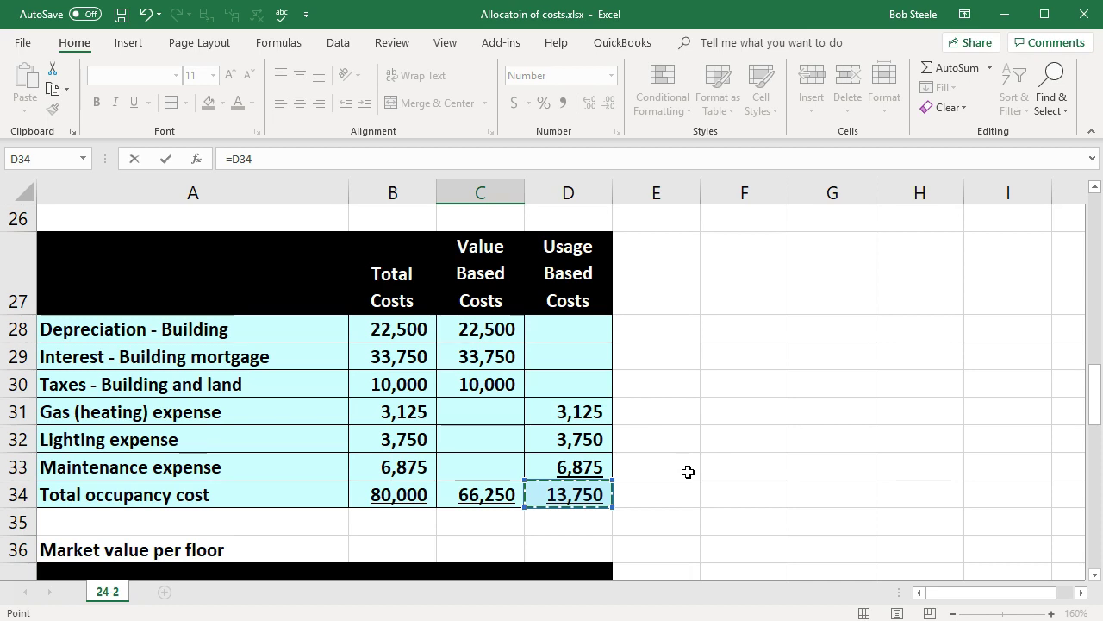
type("/")
scroll(688, 472, "up", 6)
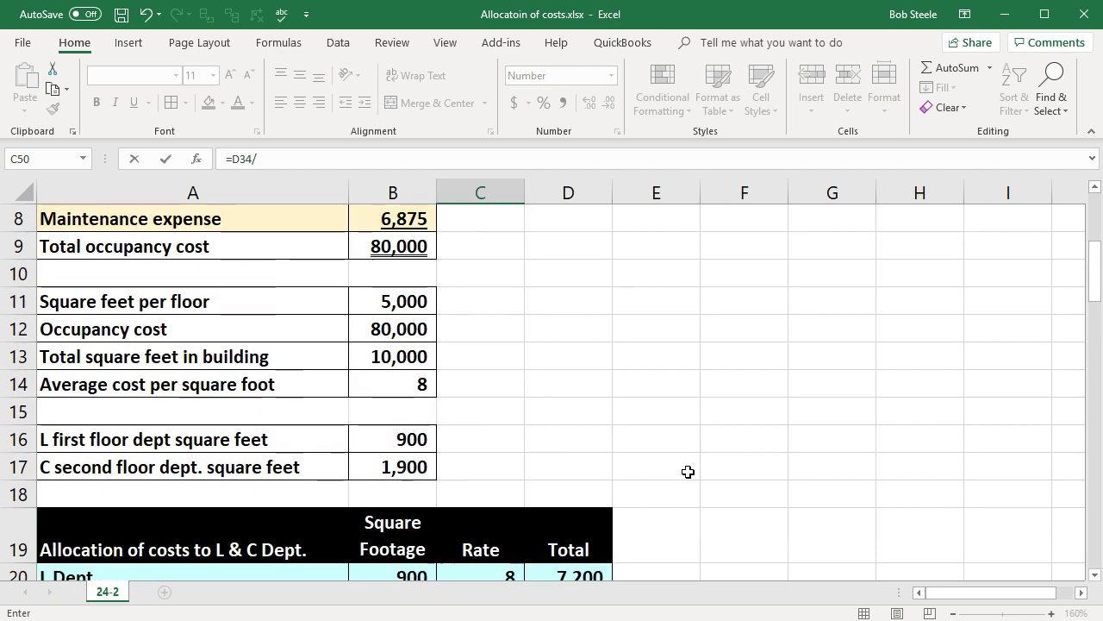
left_click(404, 357)
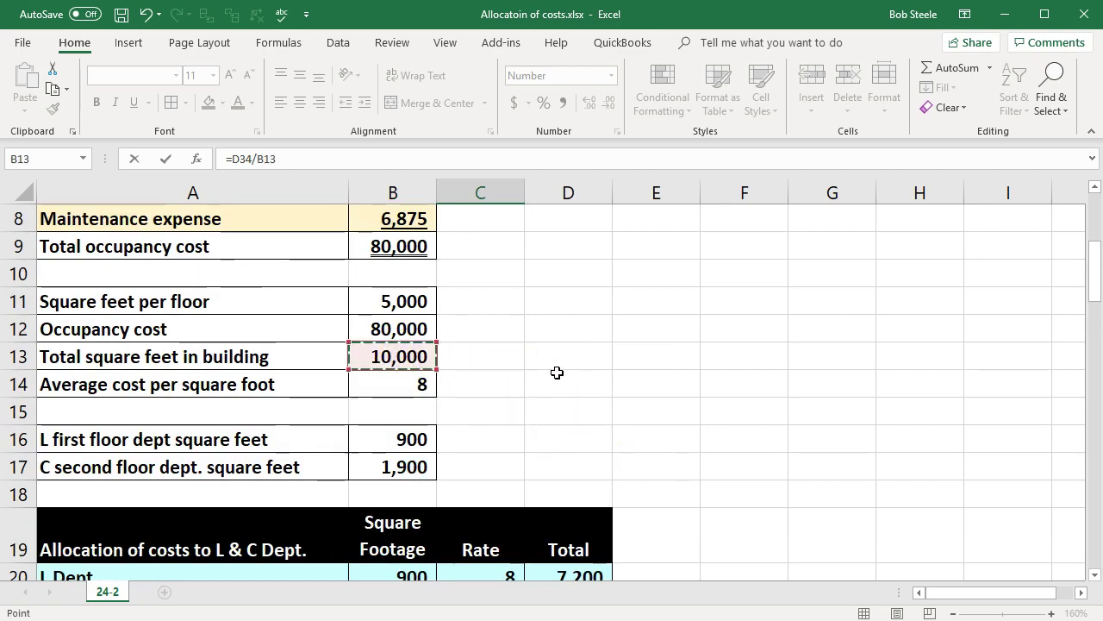
key("Return")
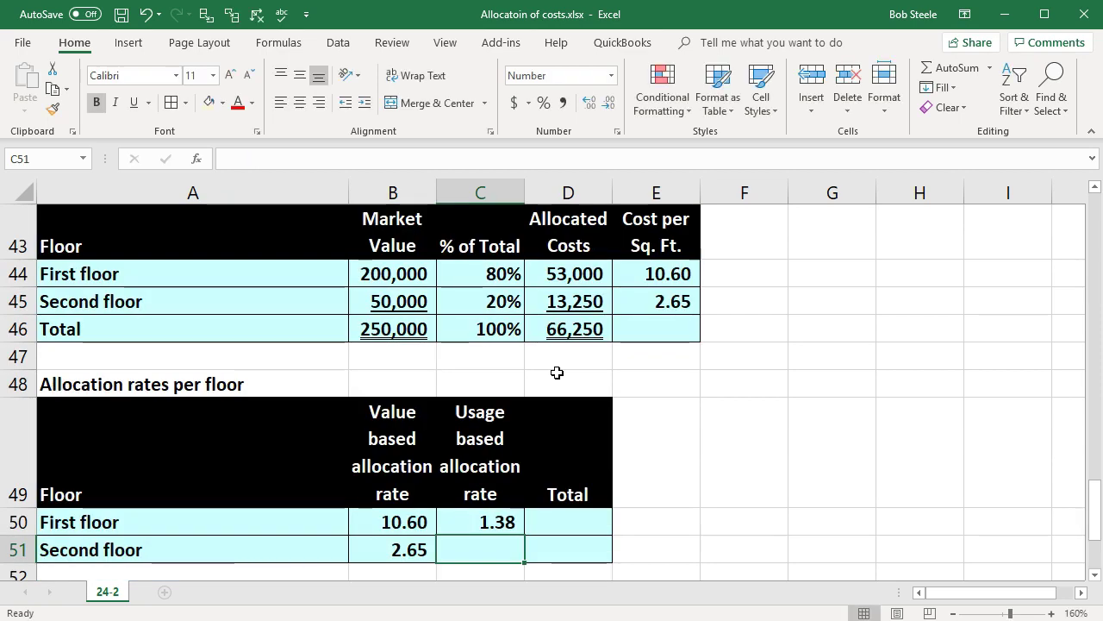
- Set the second floor's usage based allocation rate in C51 equal to the first floor's rate, =C50
type("=")
key("Up")
key("Return")
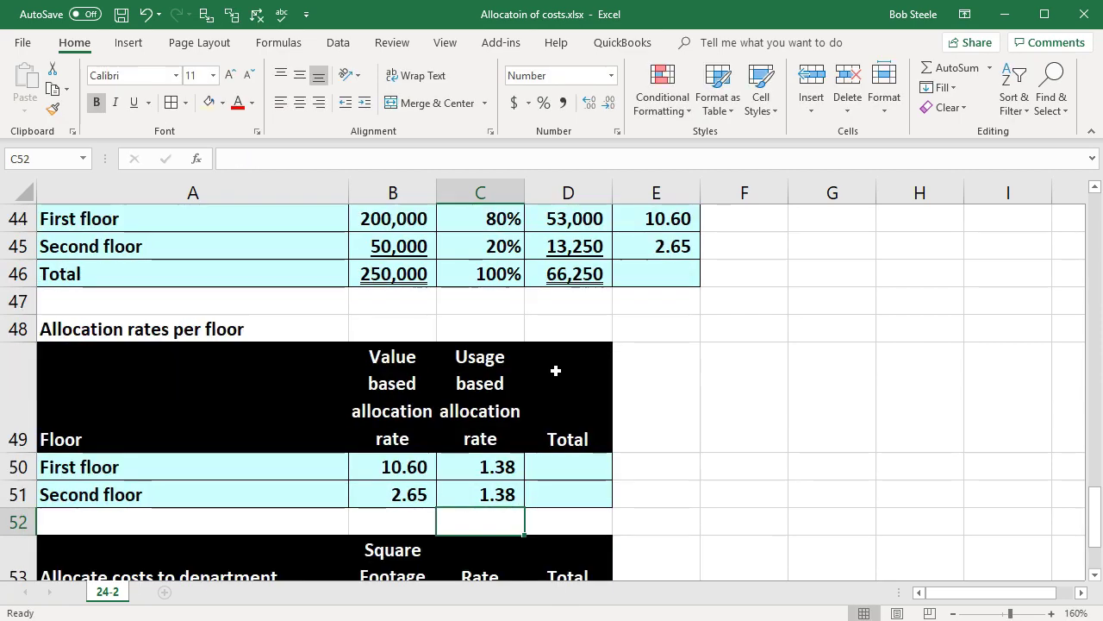
- Total the first floor's allocation rates in D50 with =SUM(B50:C50) and fill the formula down to D51
left_click(574, 469)
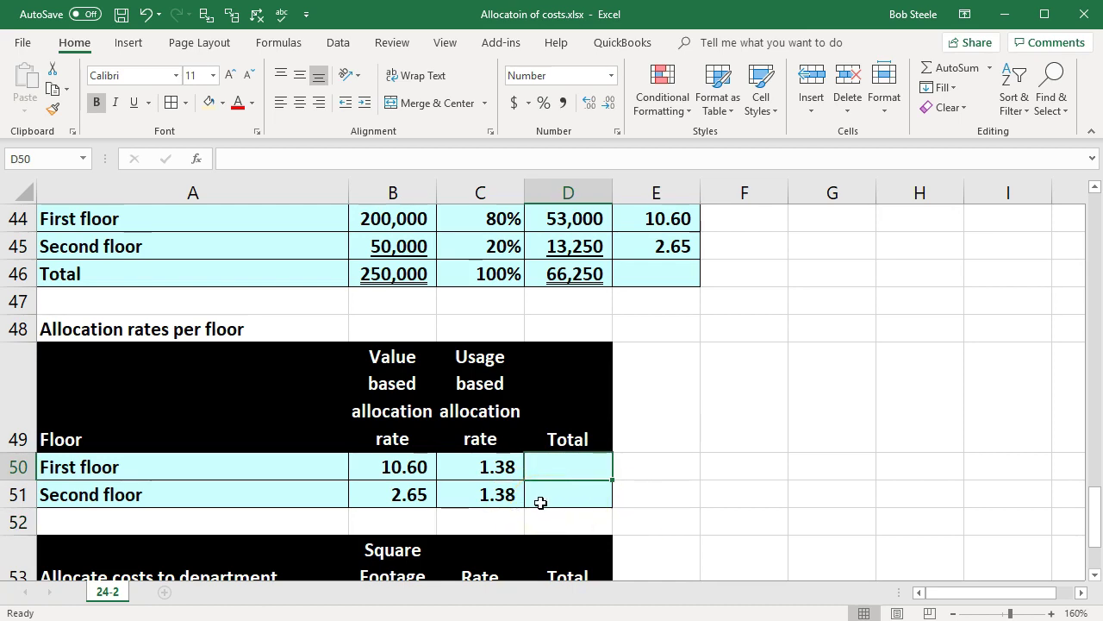
type("=sum(")
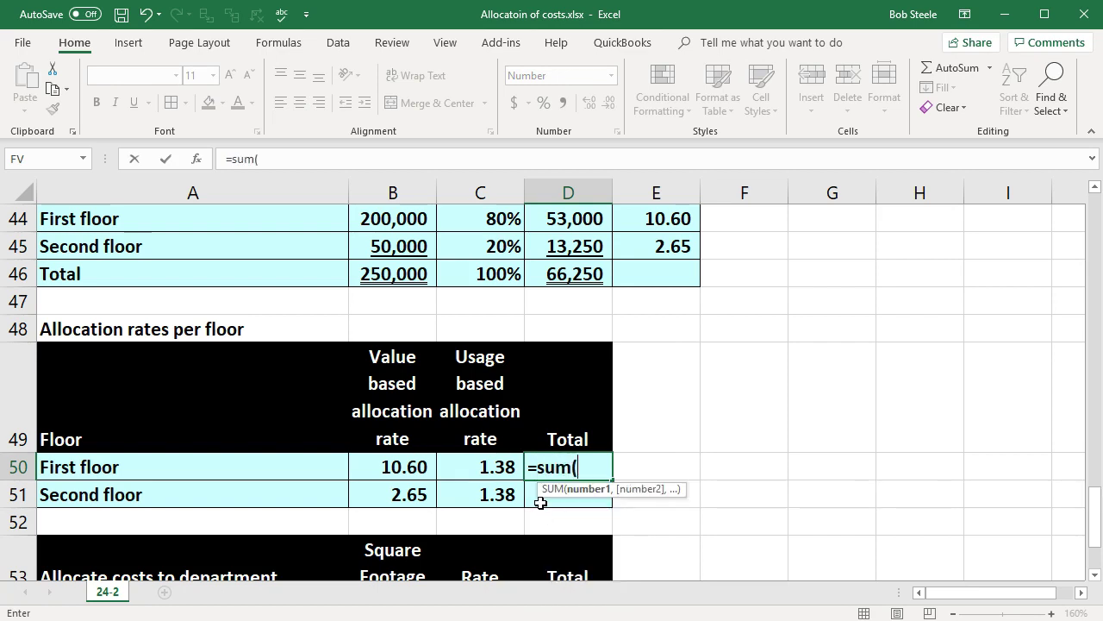
left_click_drag(425, 465, 442, 467)
key("Return")
left_click(600, 473)
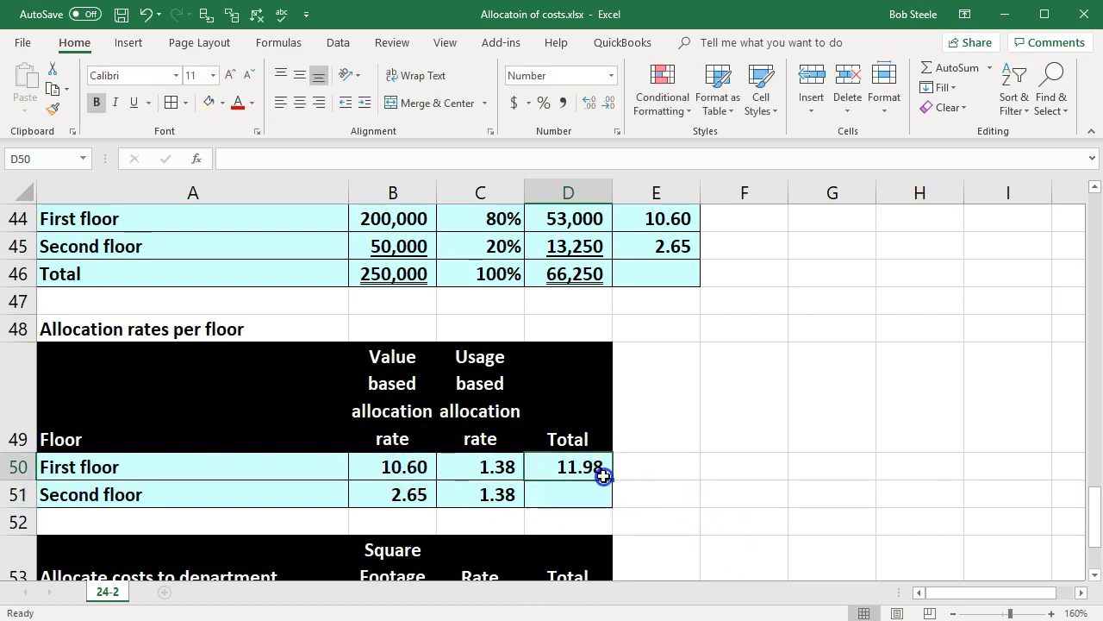
left_click_drag(613, 483, 615, 504)
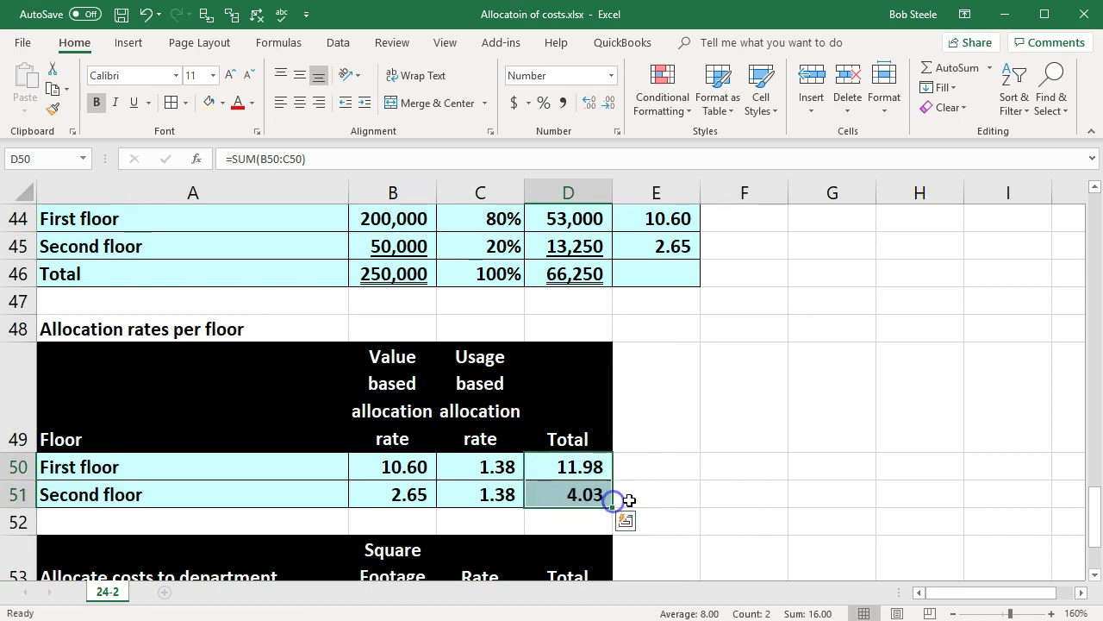
left_click(729, 486)
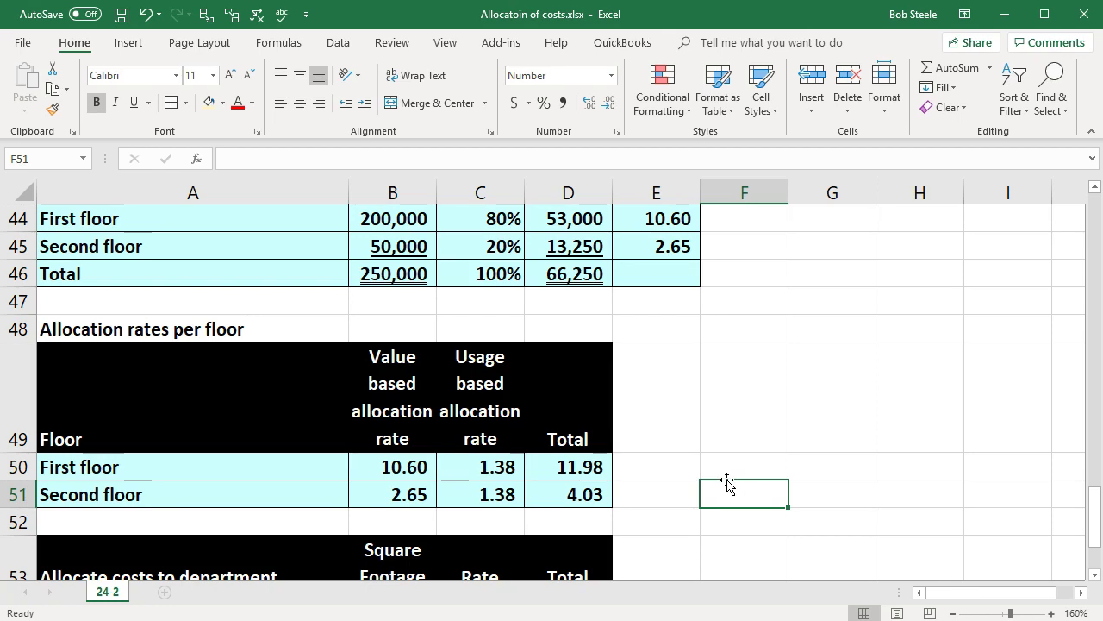
left_click(569, 466)
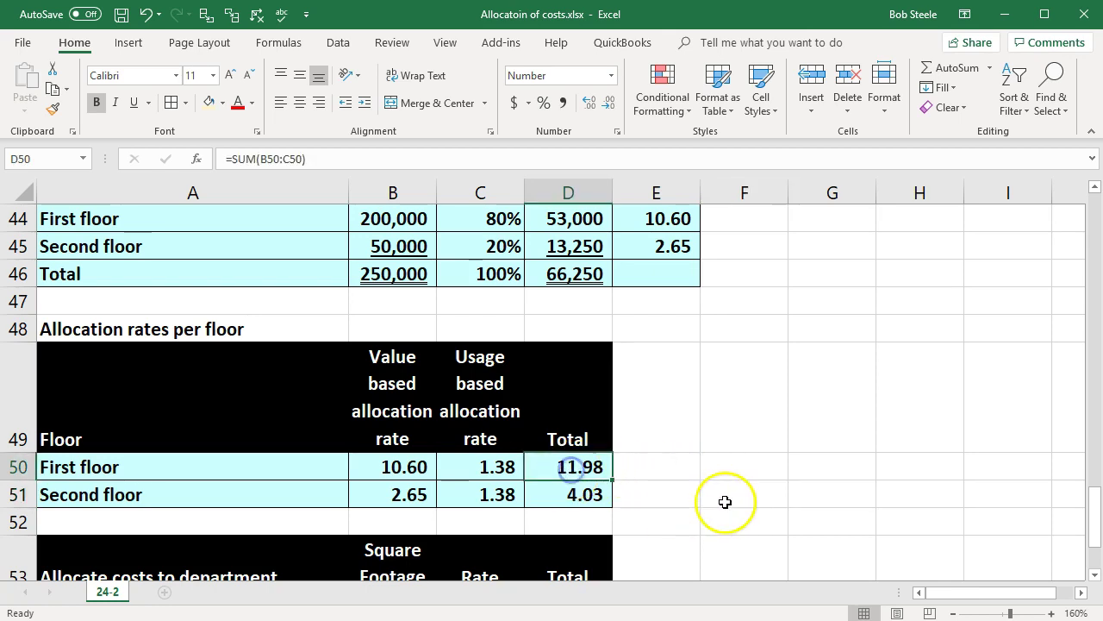
scroll(724, 500, "down", 1)
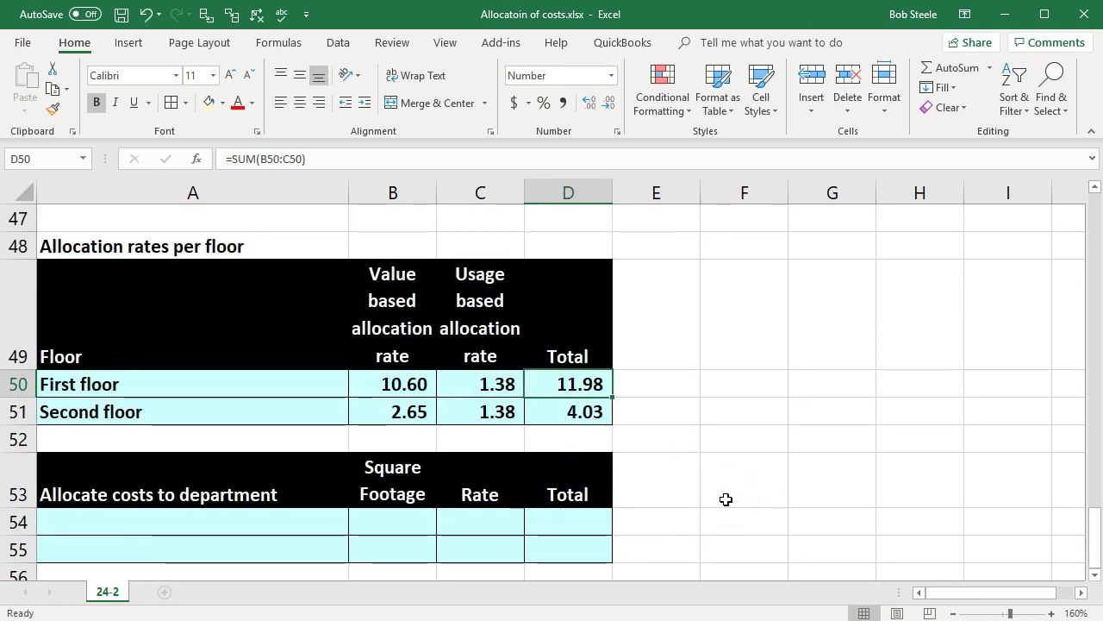
left_click(737, 489)
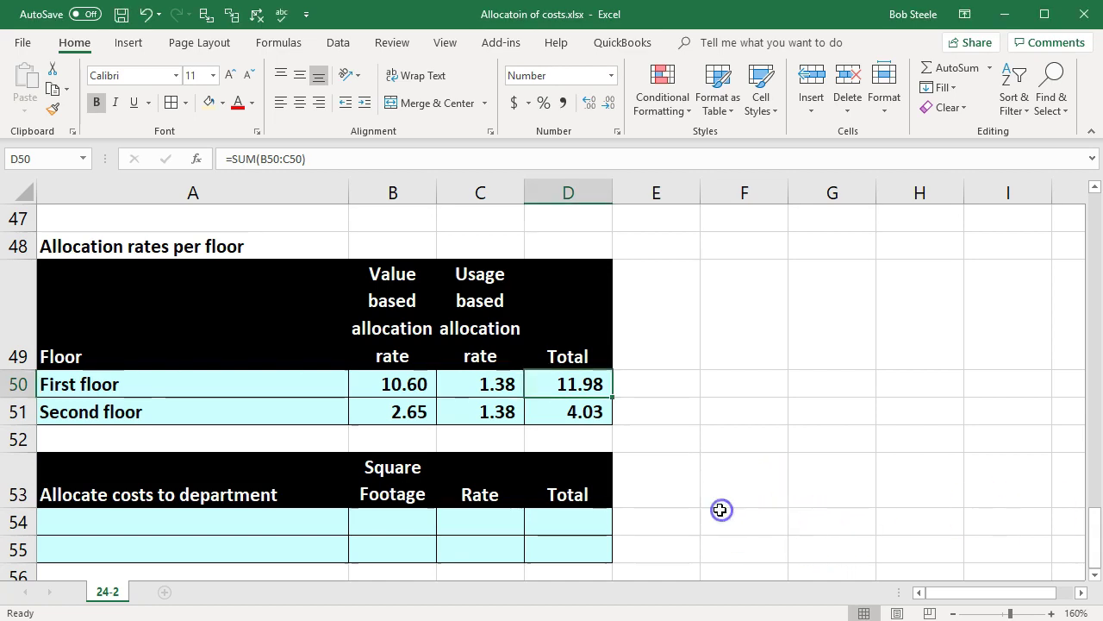
- Label the two rows of the department cost allocation table L Dept. in A54 and C Dept in A55
scroll(720, 509, "down", 1)
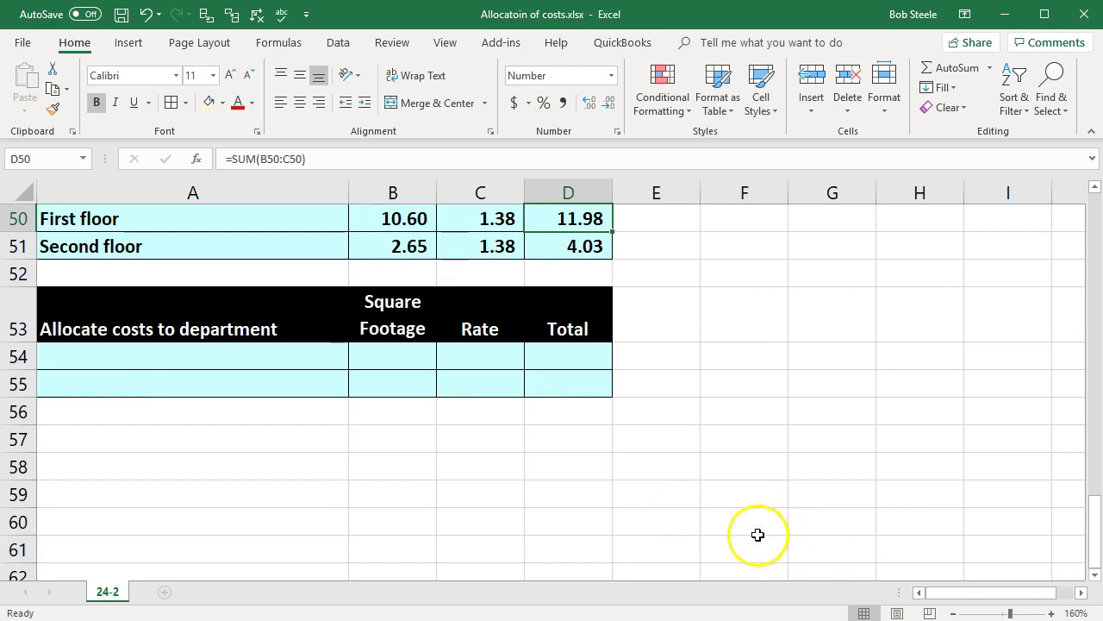
left_click(750, 524)
scroll(750, 524, "up", 1)
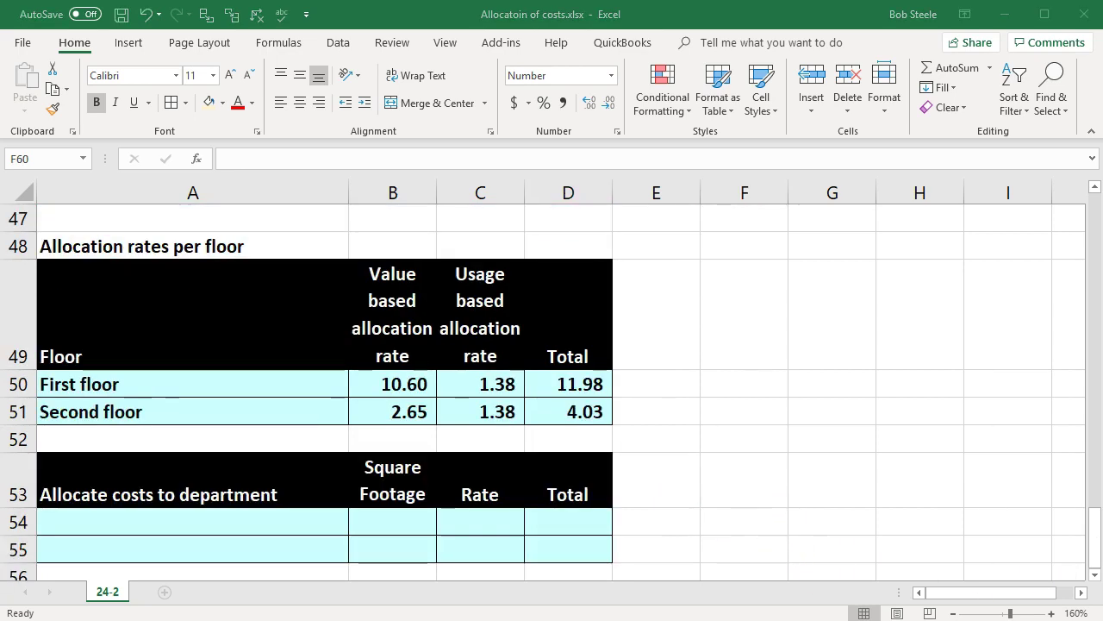
left_click(184, 521)
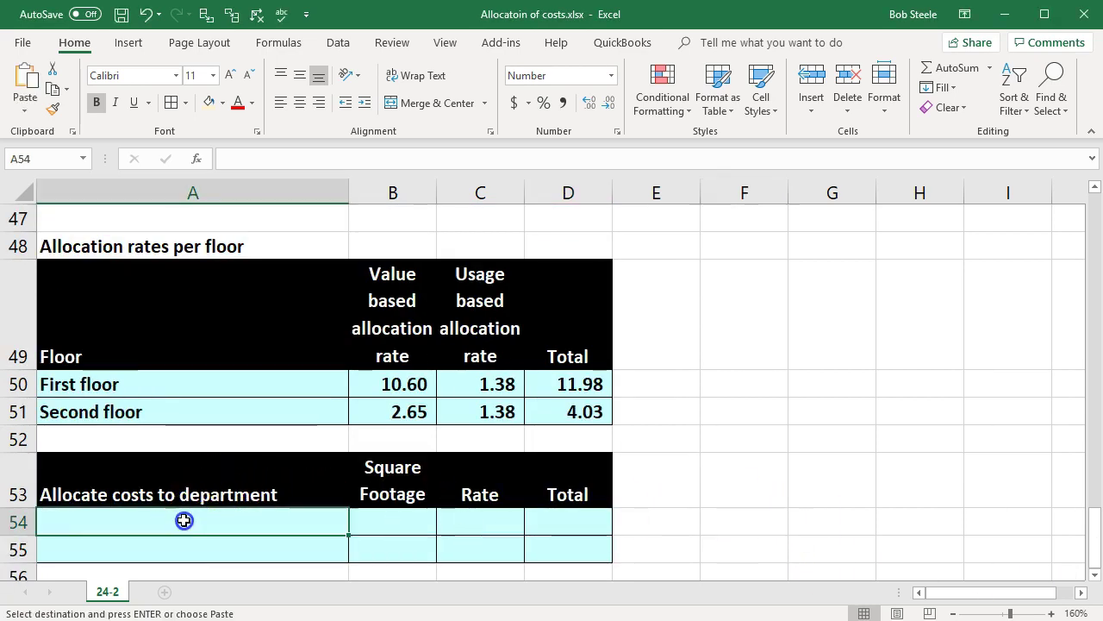
type("L Dept. C Dept")
- Link the L department's square footage in B54 with =B20 and fill the formula down to B55
left_click(369, 521)
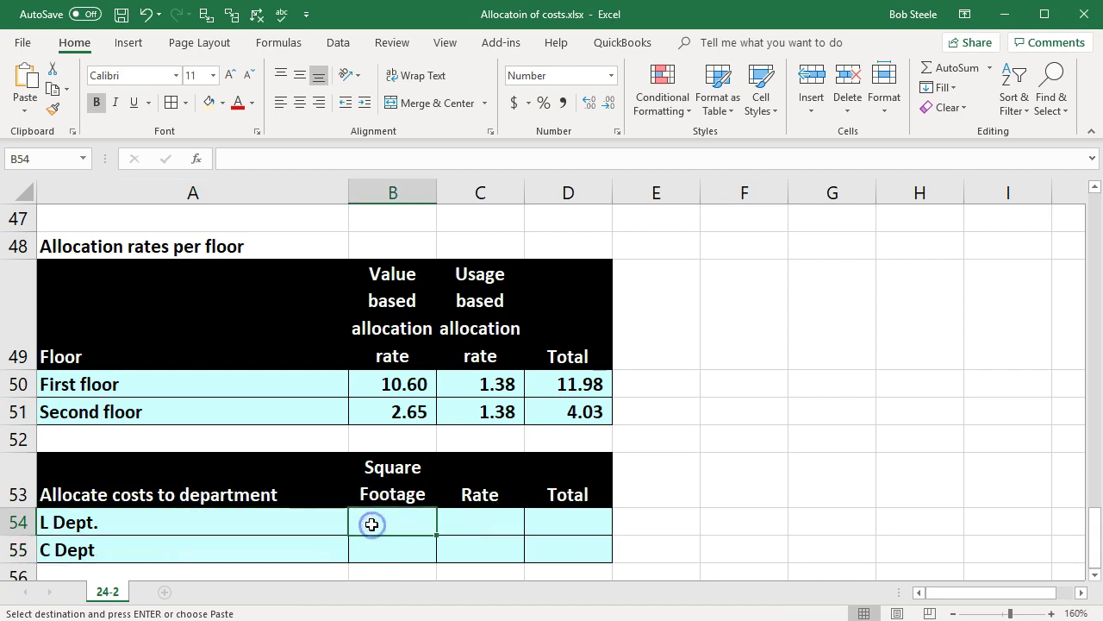
type("=")
scroll(372, 518, "up", 5)
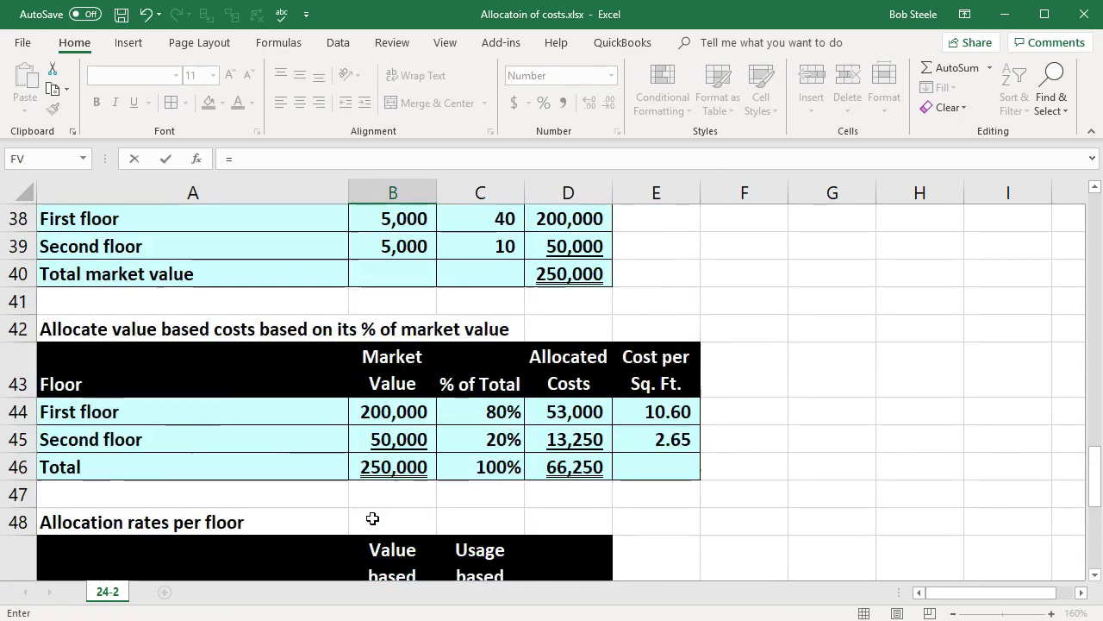
scroll(372, 518, "up", 5)
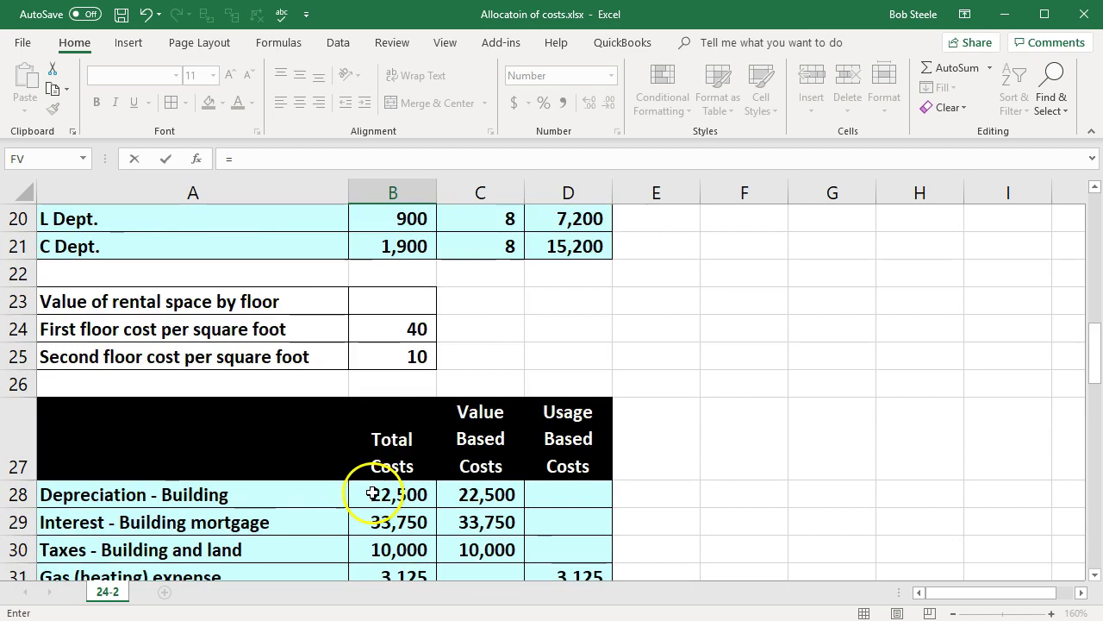
left_click(399, 332)
key("Return")
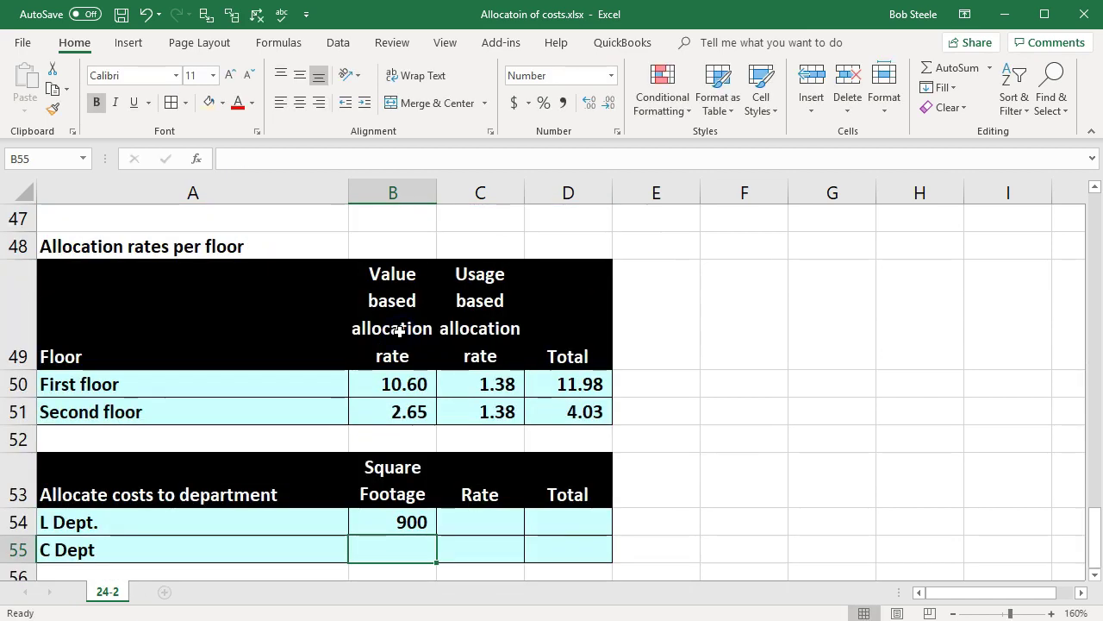
left_click(410, 525)
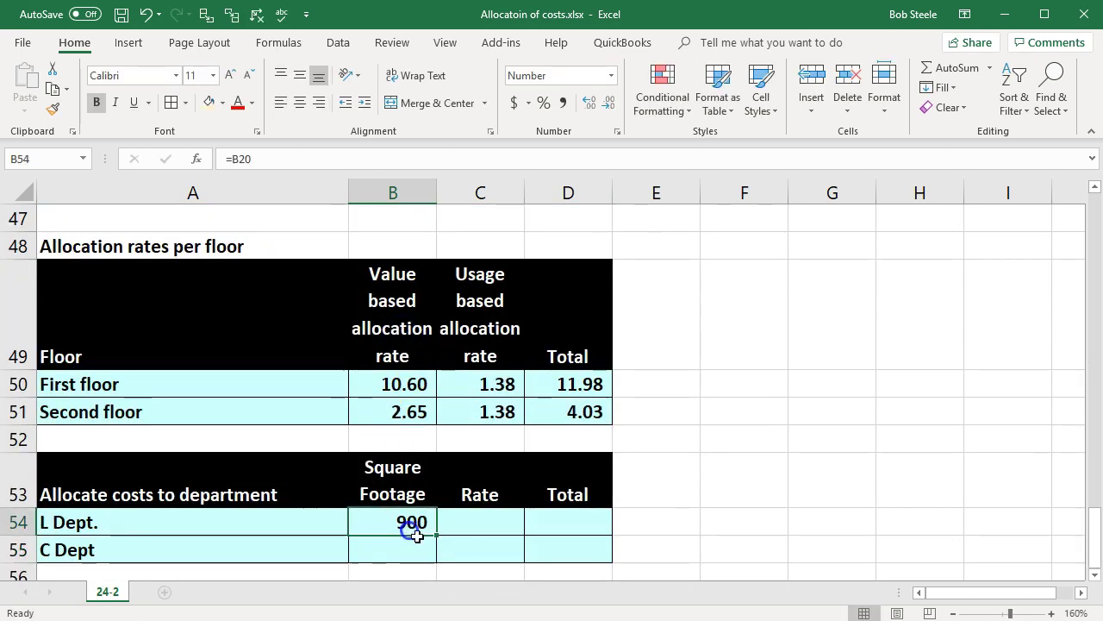
mouse_move(439, 536)
left_mouse_down()
mouse_move(434, 546)
mouse_move(444, 548)
left_mouse_up()
- Link the department rates in C54 and C55 to the first and second floors' total allocation rates, =D50 and =D51
left_click(500, 519)
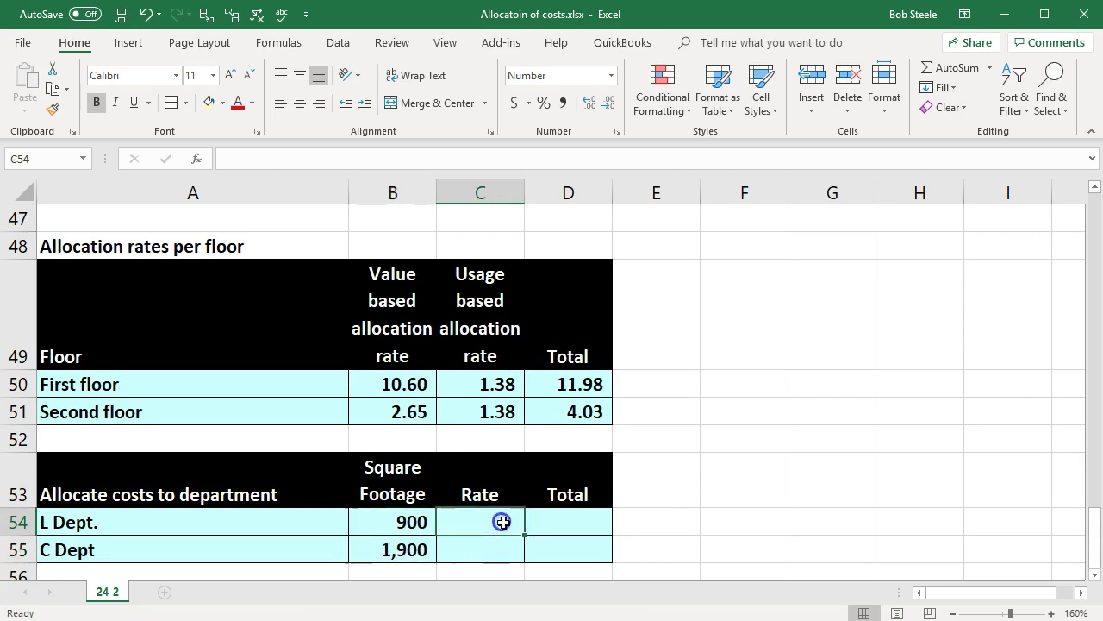
type("=")
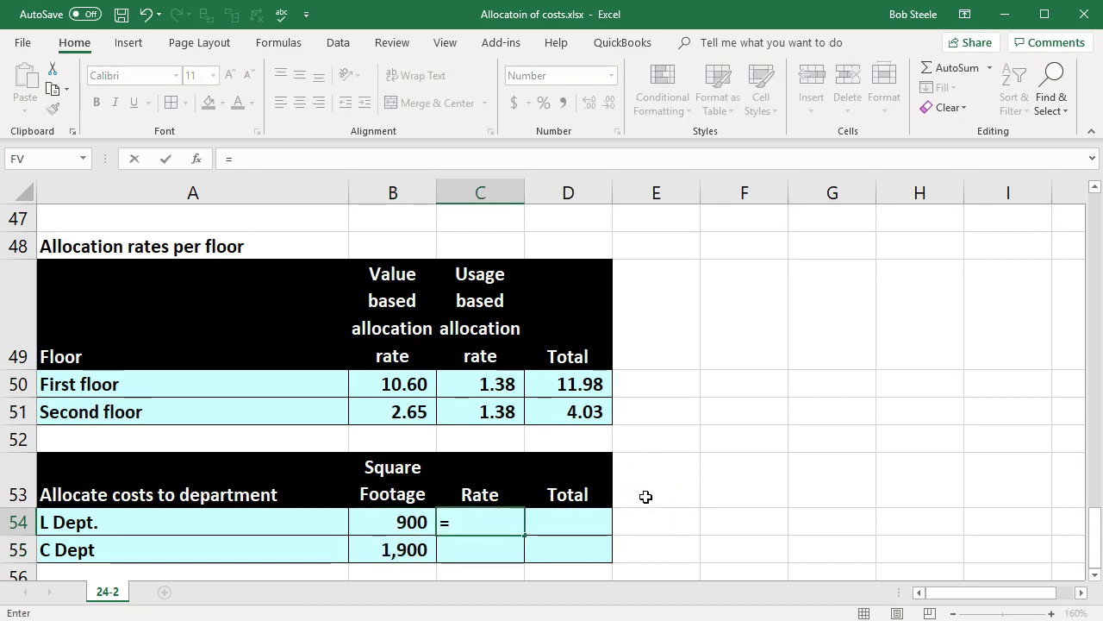
left_click(586, 389)
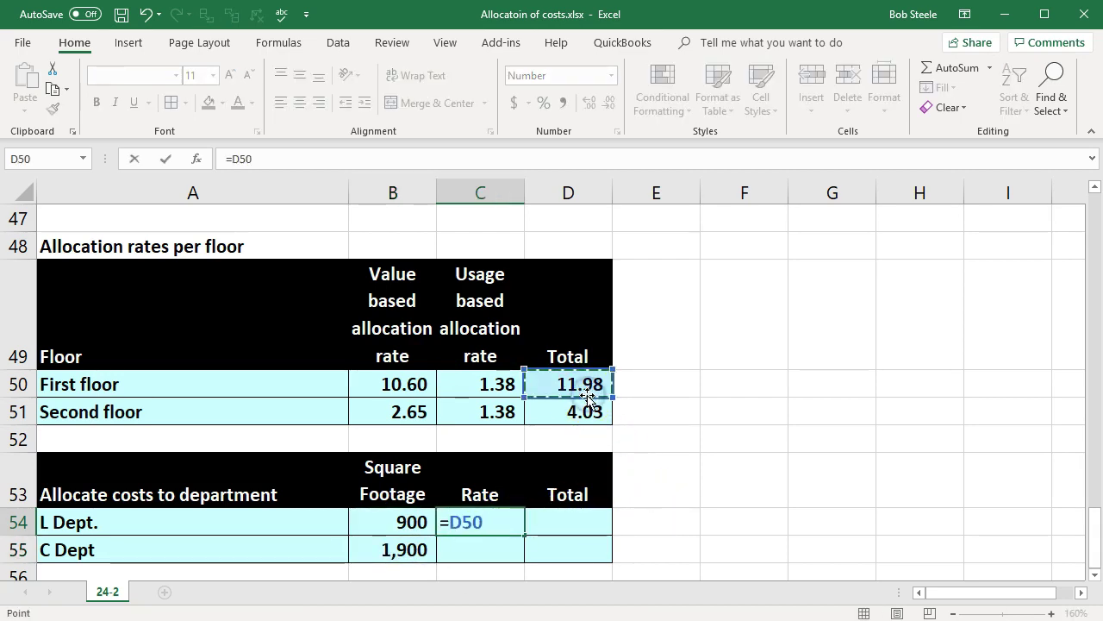
key("Return")
type("=")
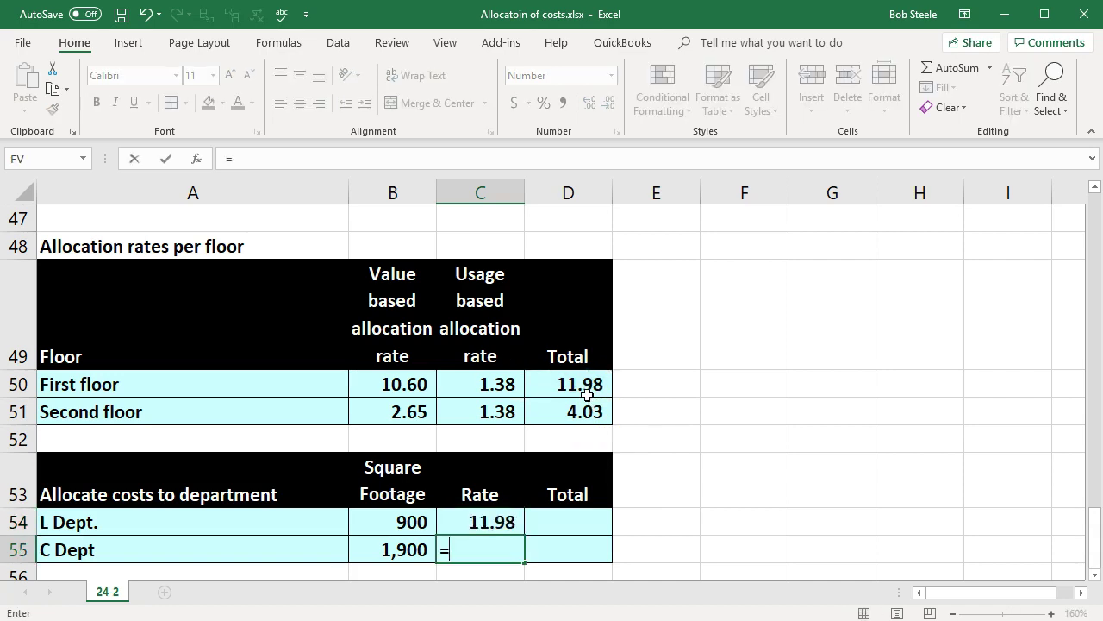
left_click(583, 411)
key("Return")
- Compute the L department's allocated cost in D54 by multiplying its square footage by its rate, =B54*C54
key("Right")
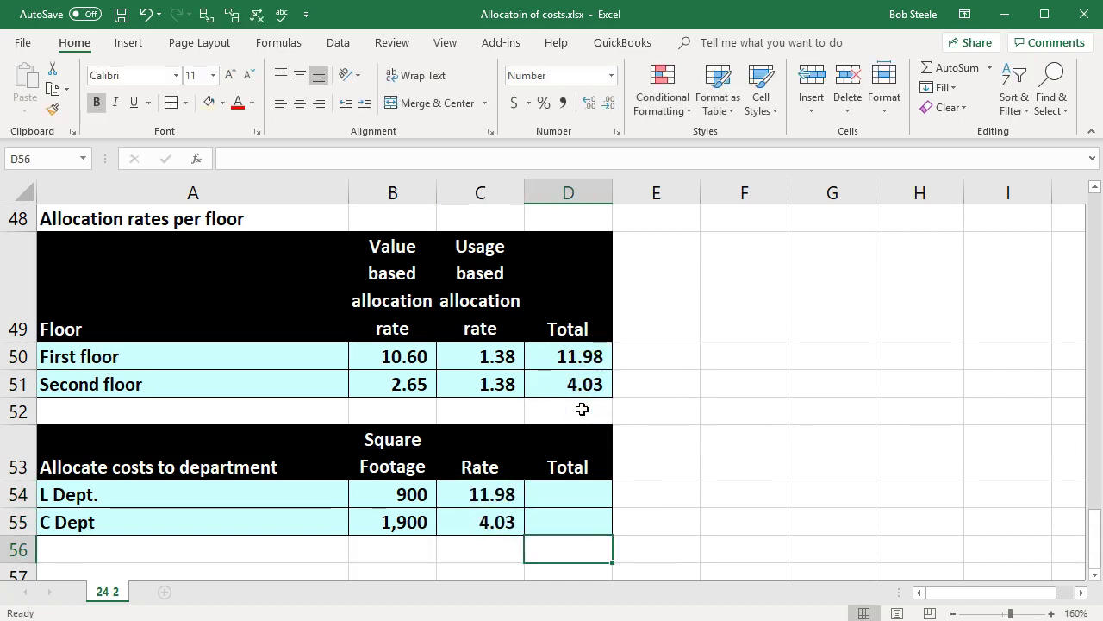
key("Up")
key("Up")
type("=")
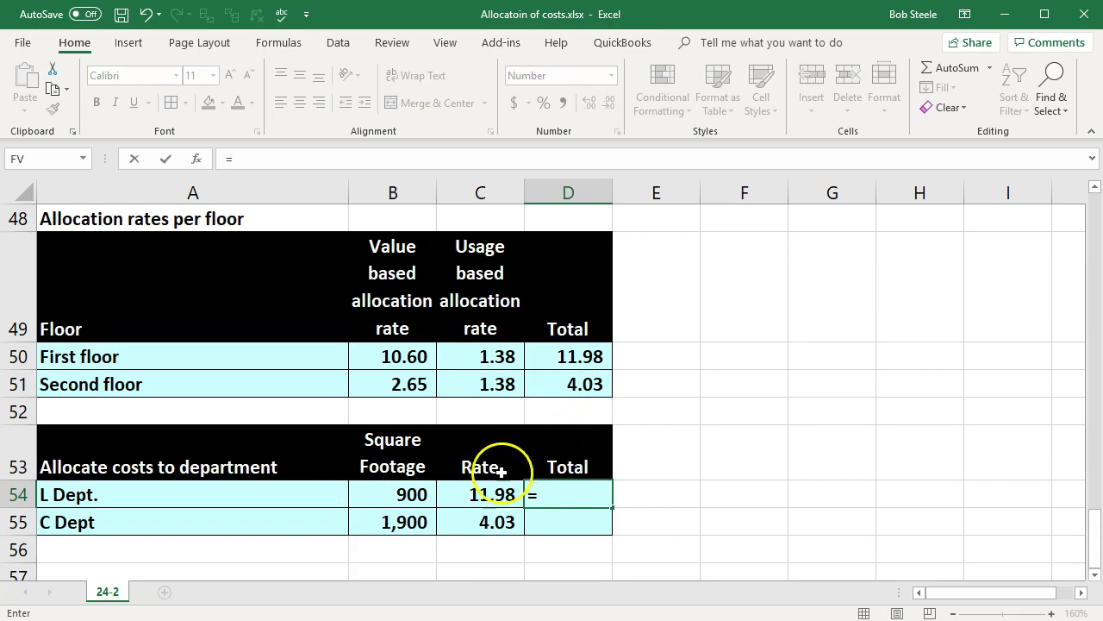
left_click(361, 501)
type("*")
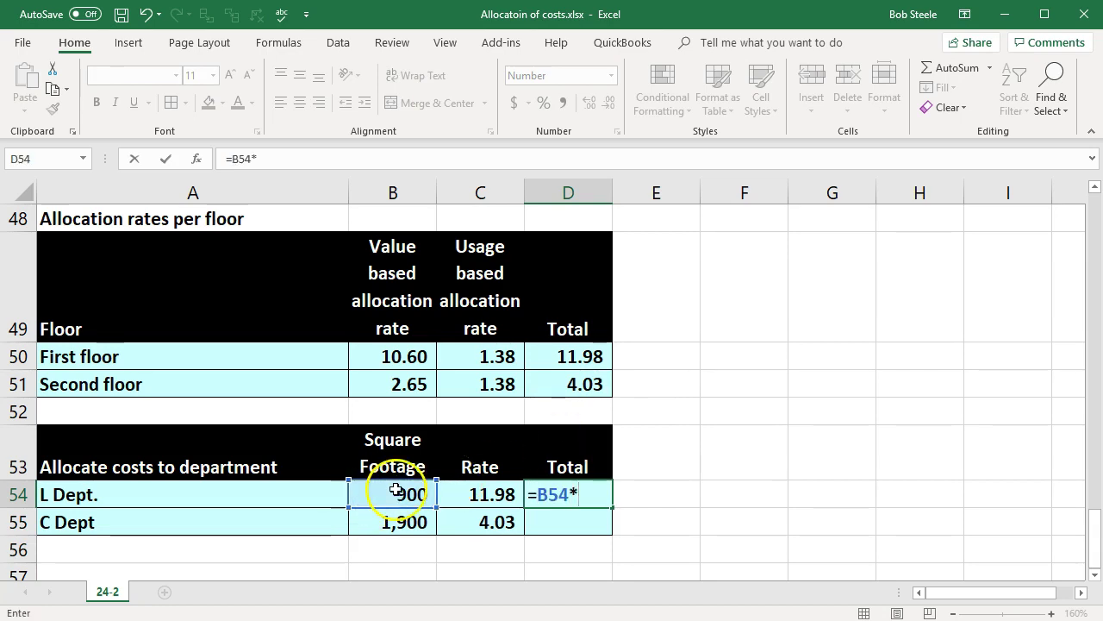
left_click(471, 494)
key("Return")
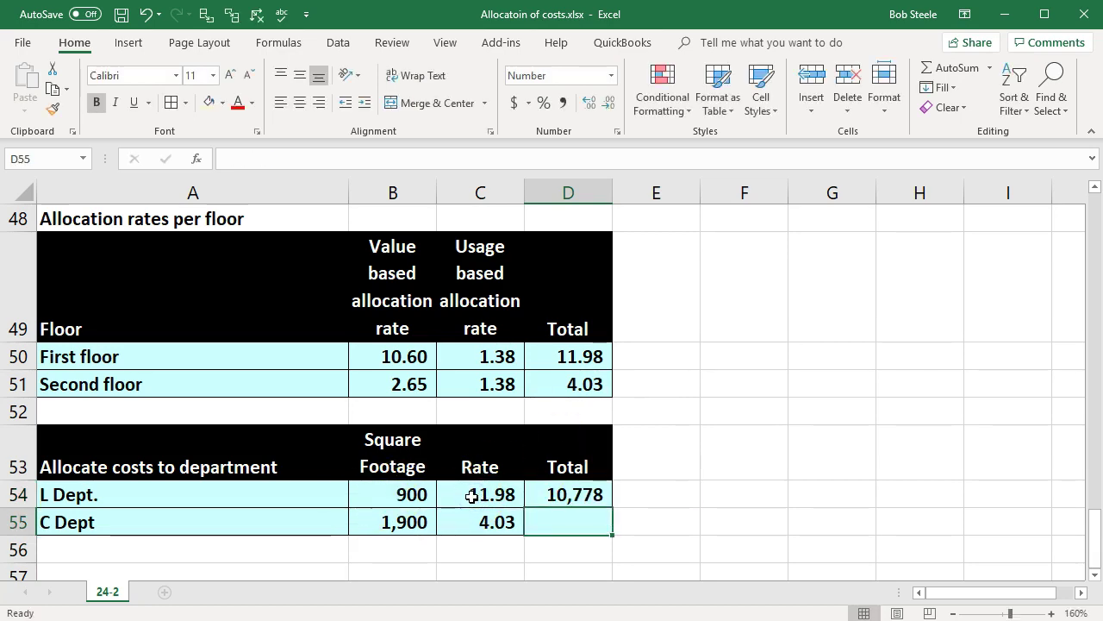
- Compute the C department's allocated cost in D55 as square footage times rate, =B55*C55
type("=")
left_click(419, 521)
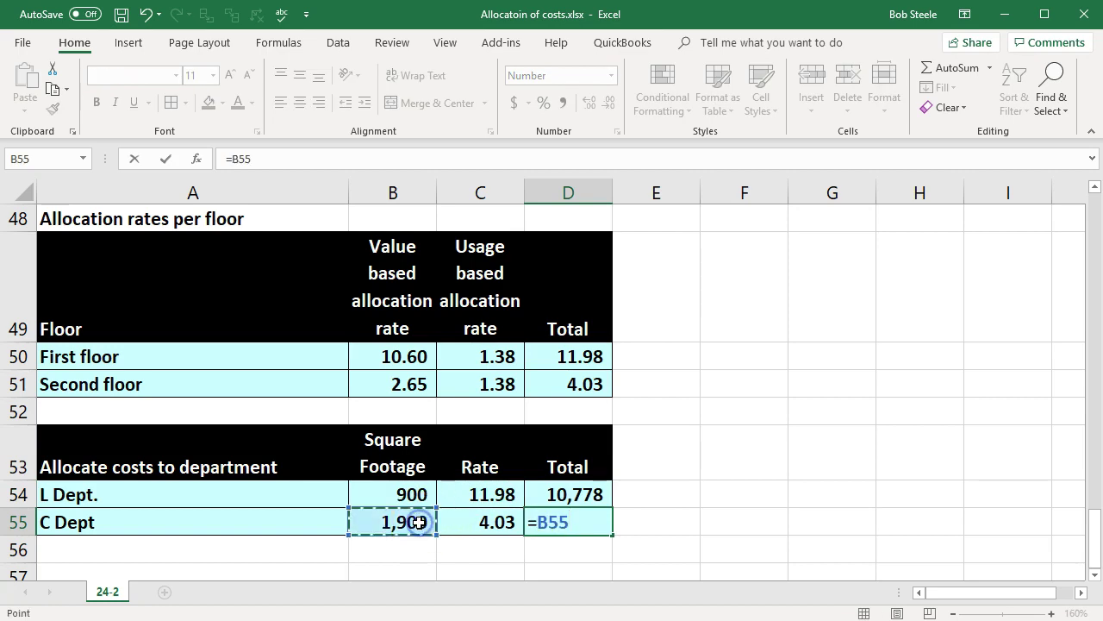
type("*")
left_click(479, 522)
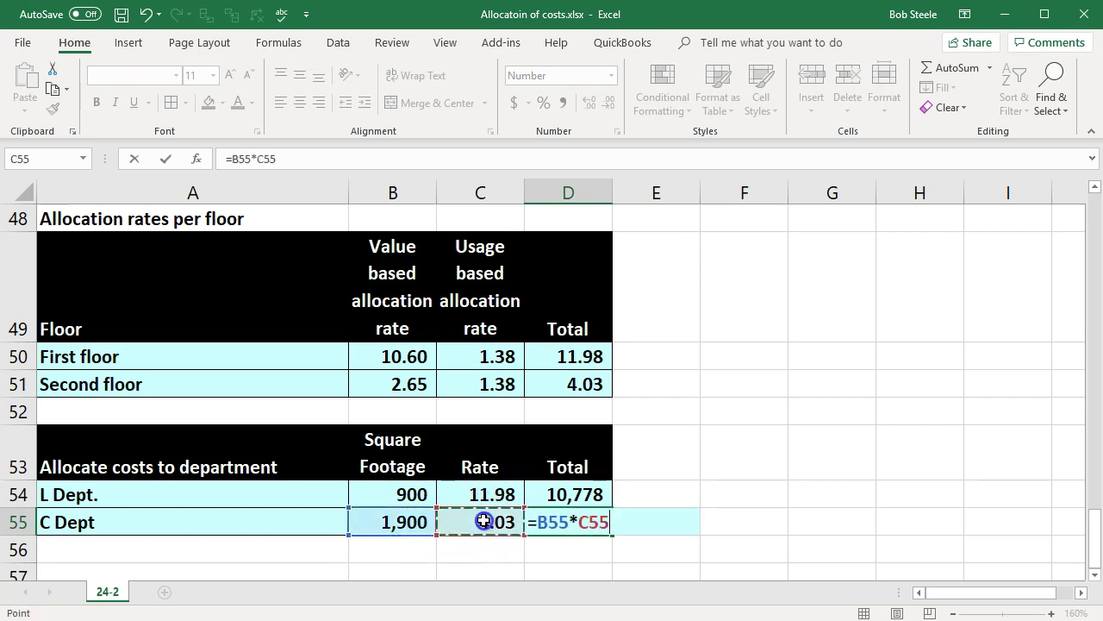
key("Return")
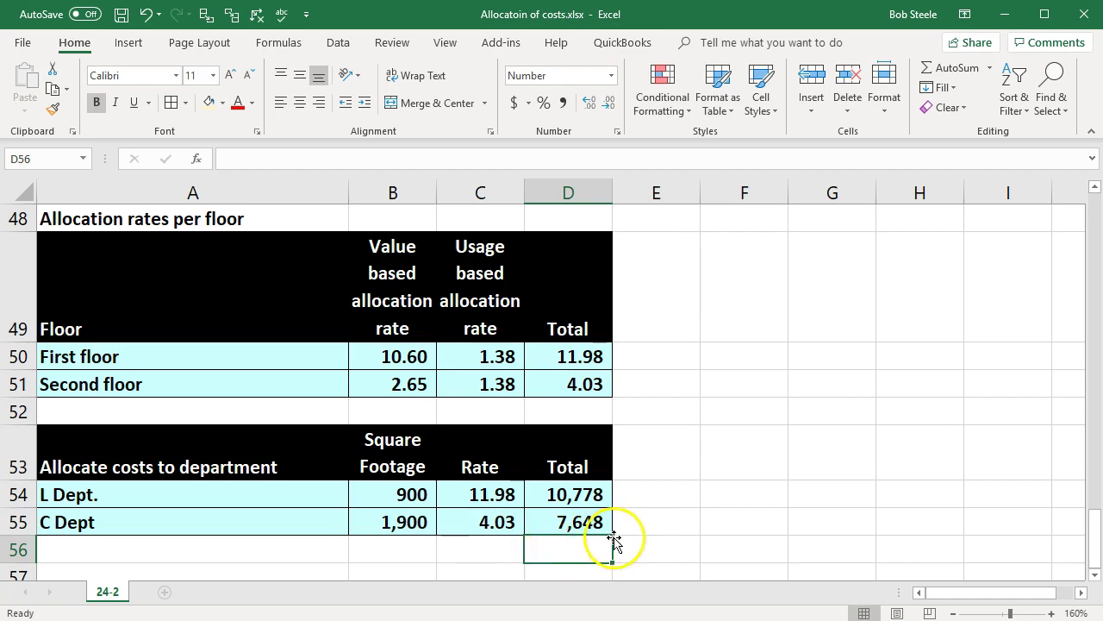
- Compare the L department's new allocated total in D54 with its earlier single-rate allocation in D20
left_click(633, 528)
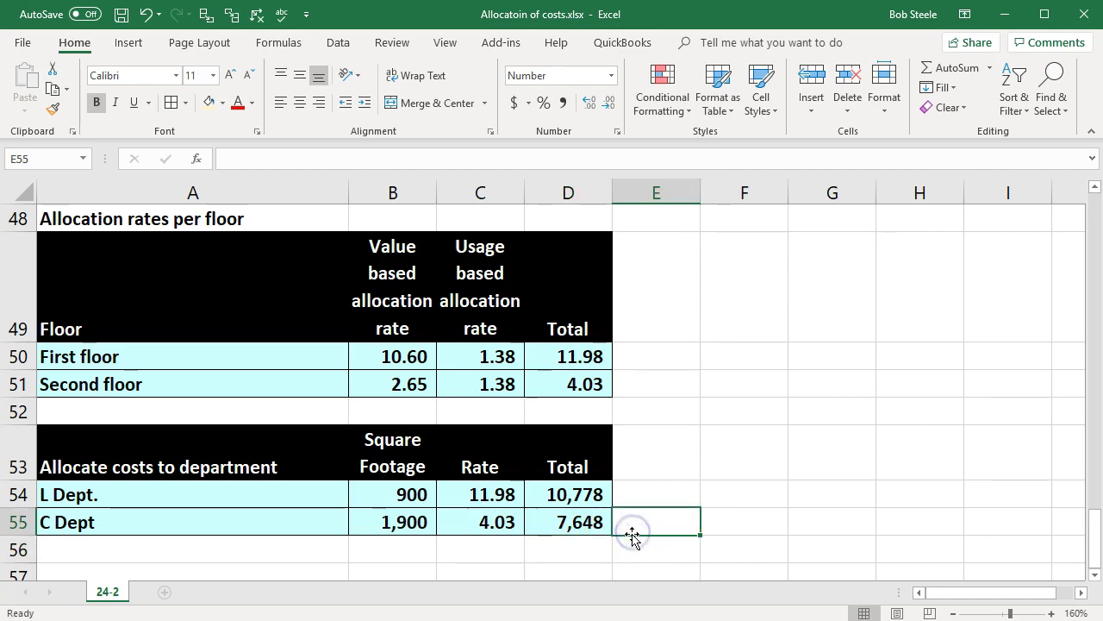
left_click(599, 495)
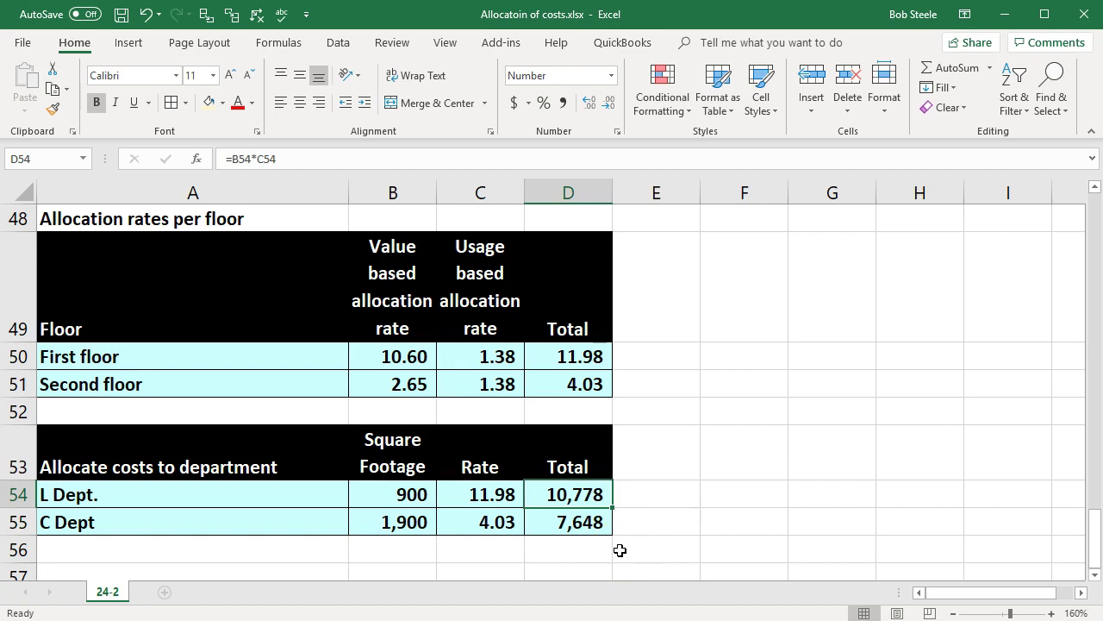
scroll(618, 549, "up", 11)
left_click(617, 437)
left_click(594, 387)
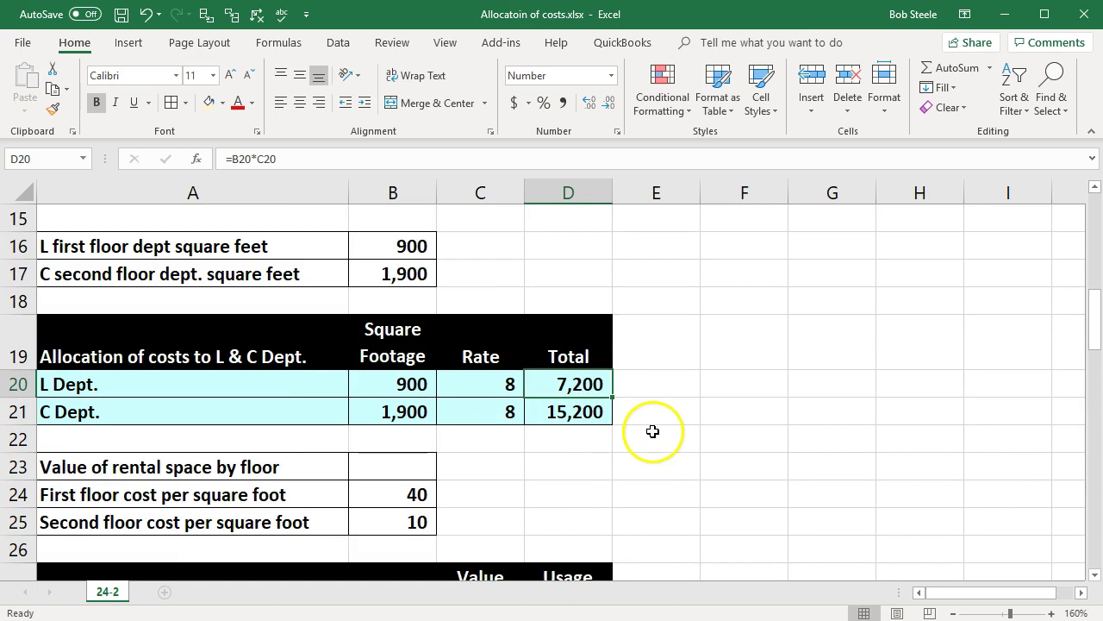